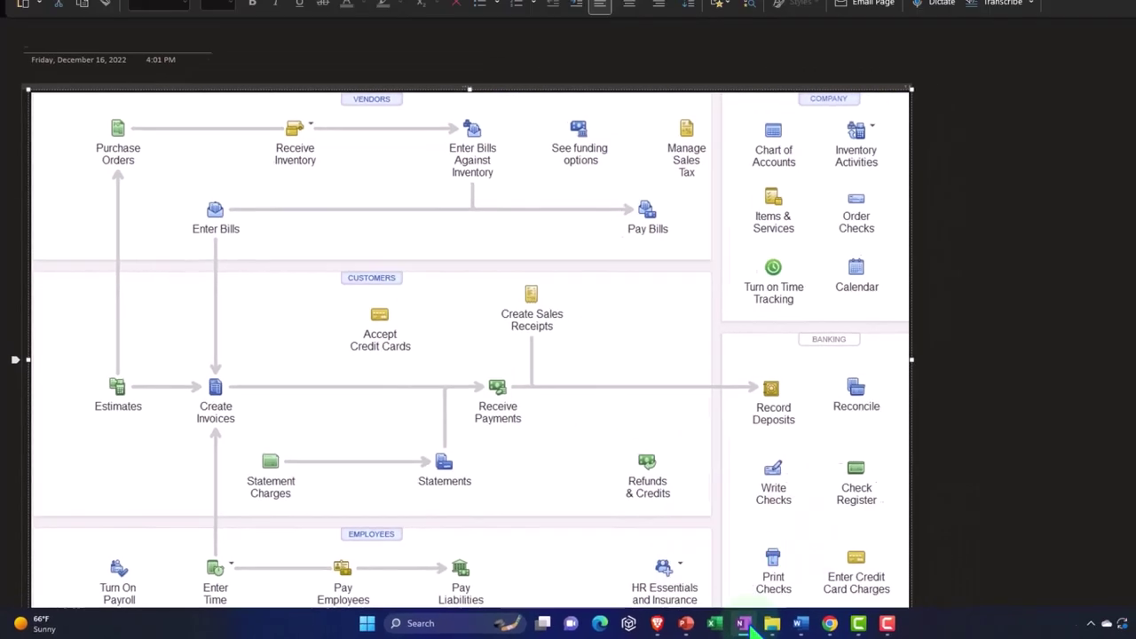
- Switch to Xero in the browser and open the list of invoices awaiting payment
left_click(798, 622)
left_click(459, 346)
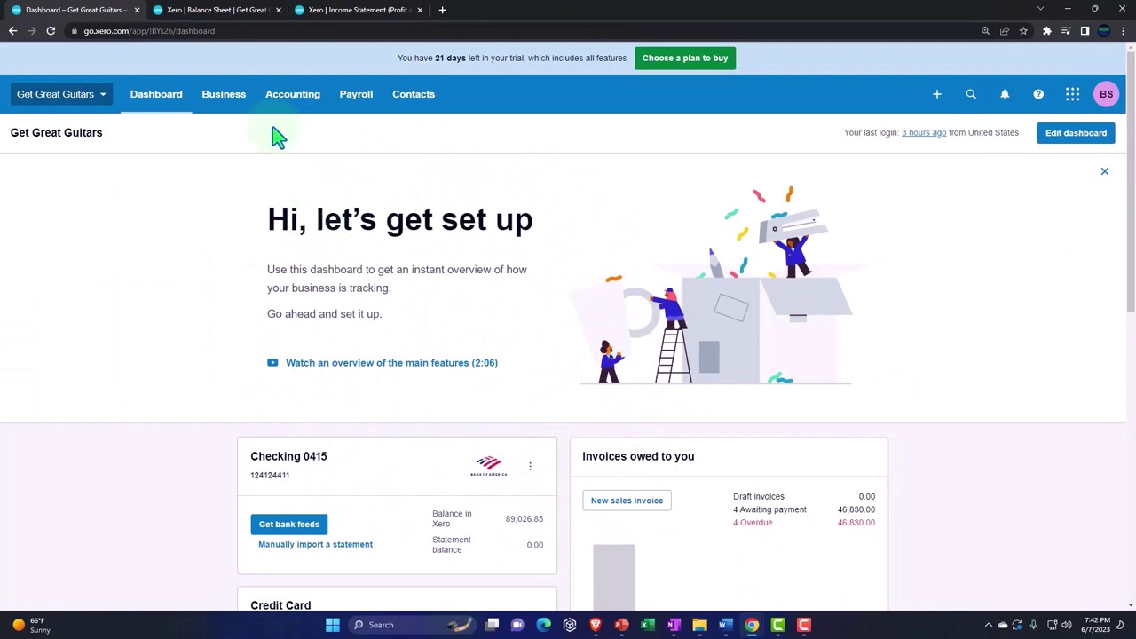
left_click(230, 109)
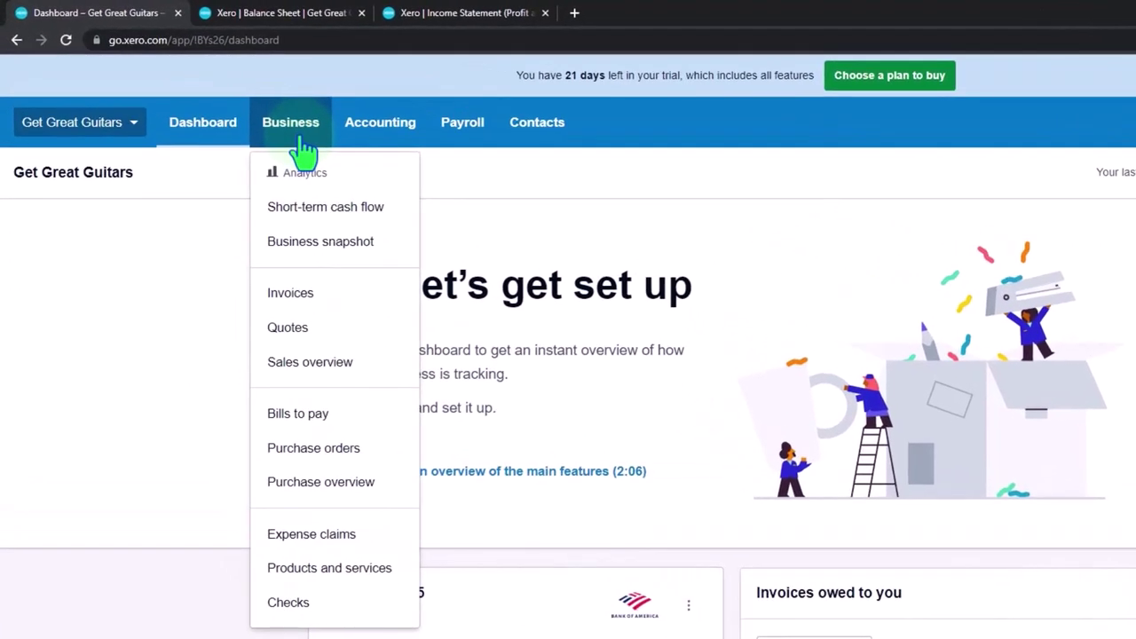
left_click(302, 293)
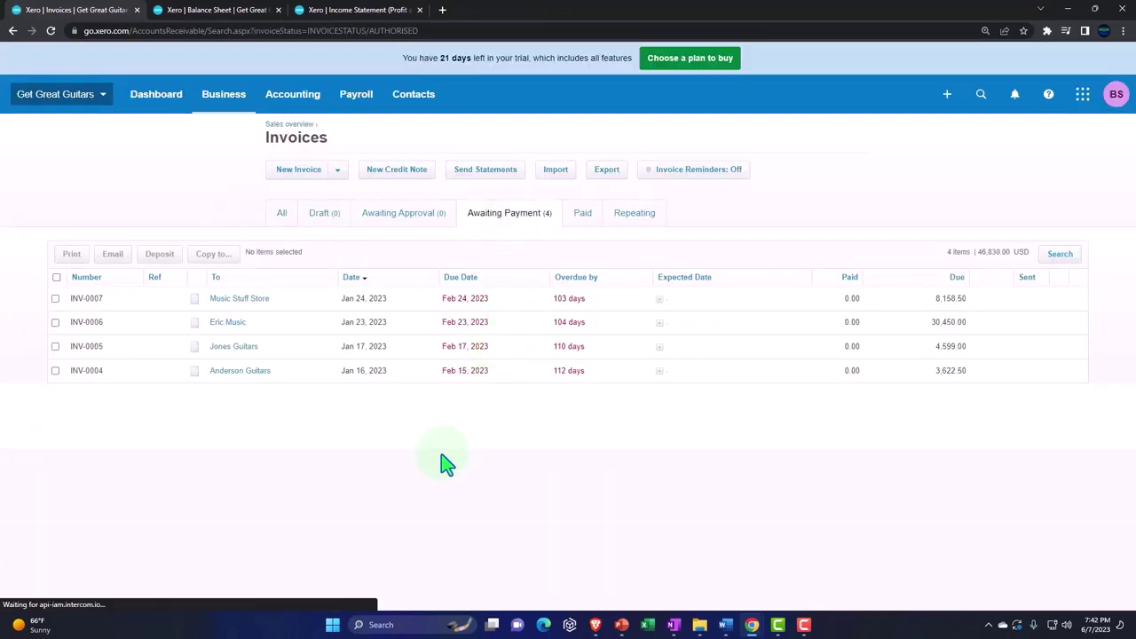
key("ctrl+plus")
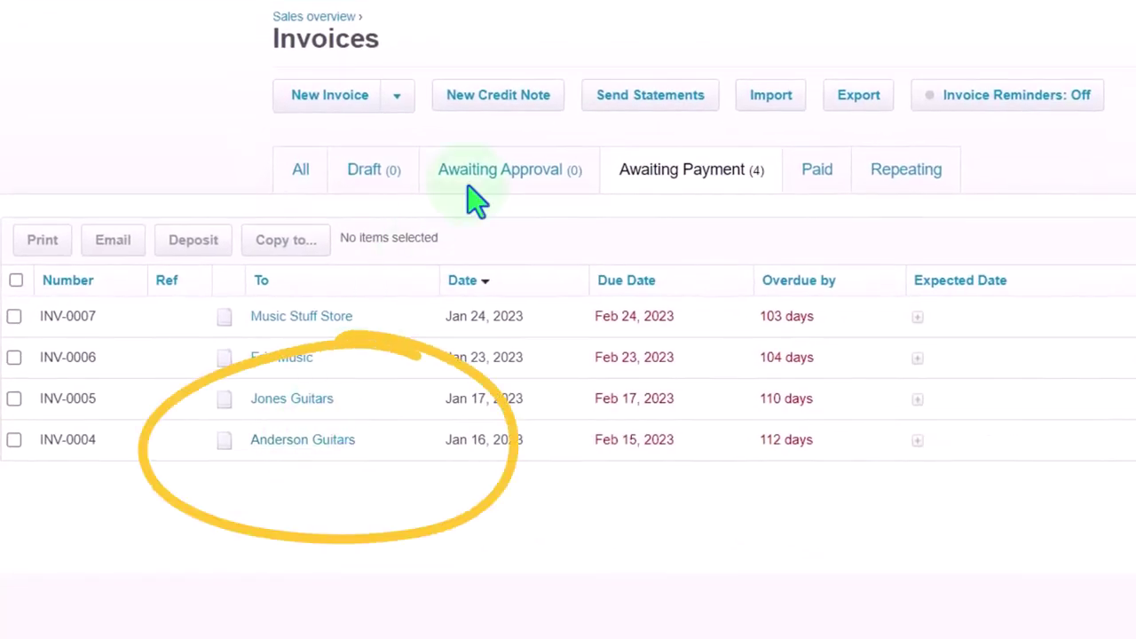
- Open the Anderson Guitars contact from all contacts, then view its invoice INV-0004 and the invoice's payment section
left_click(607, 78)
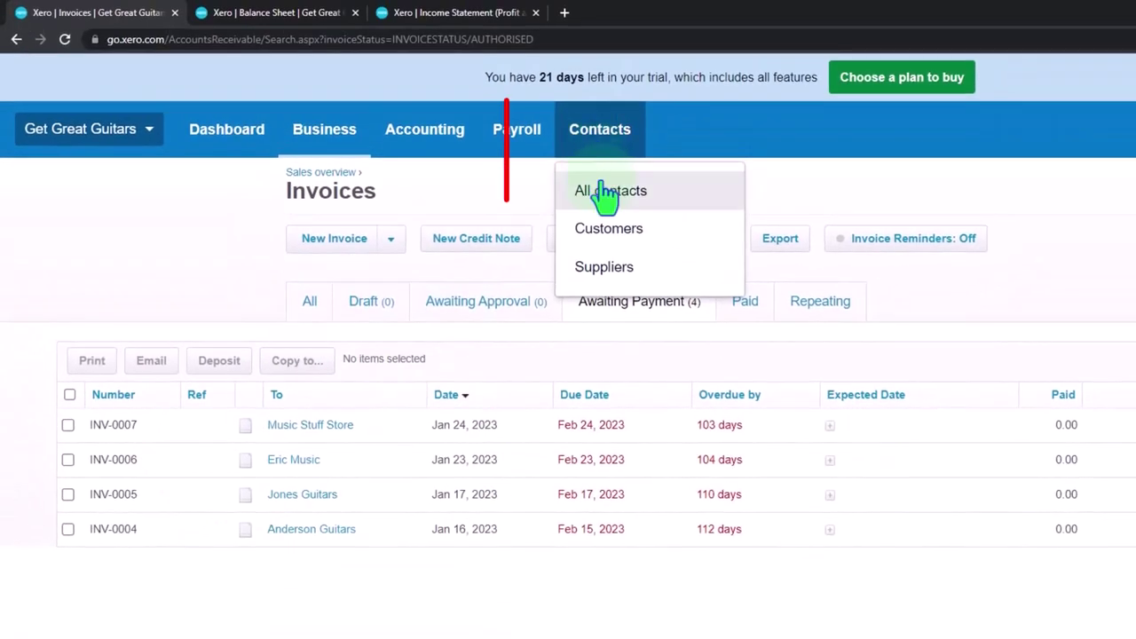
left_click(606, 194)
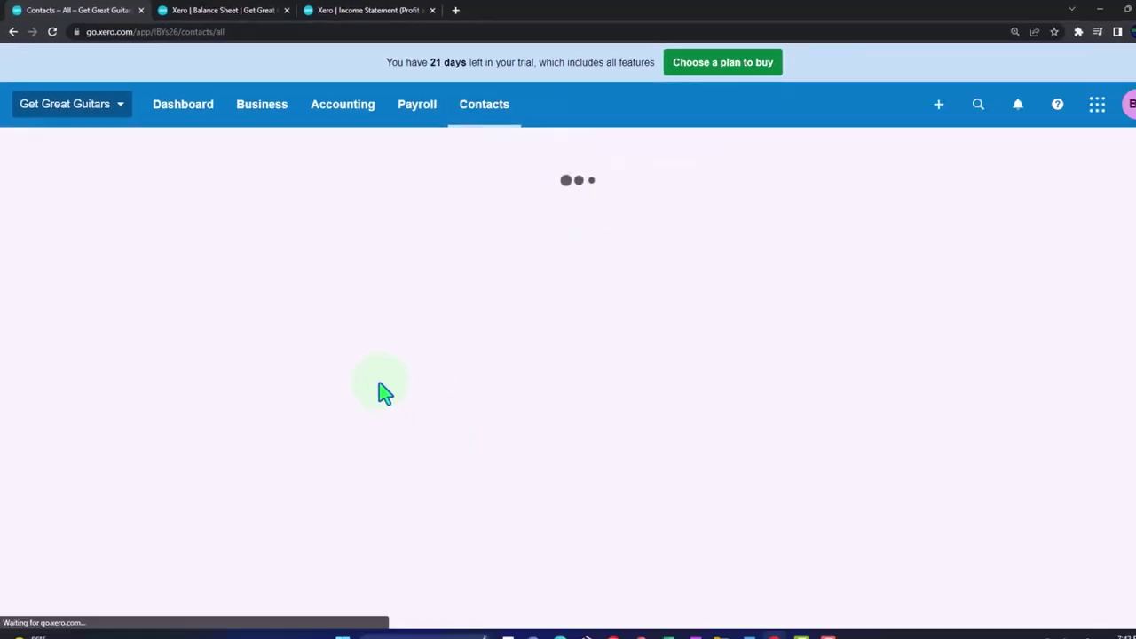
scroll(307, 385, "down", 1)
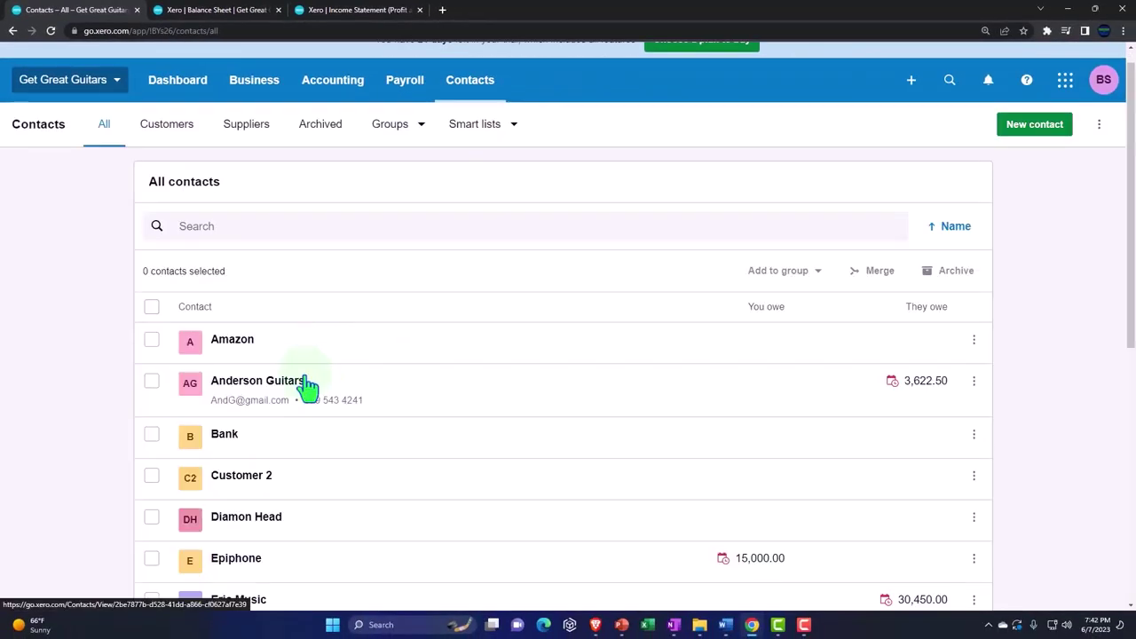
left_click(276, 355)
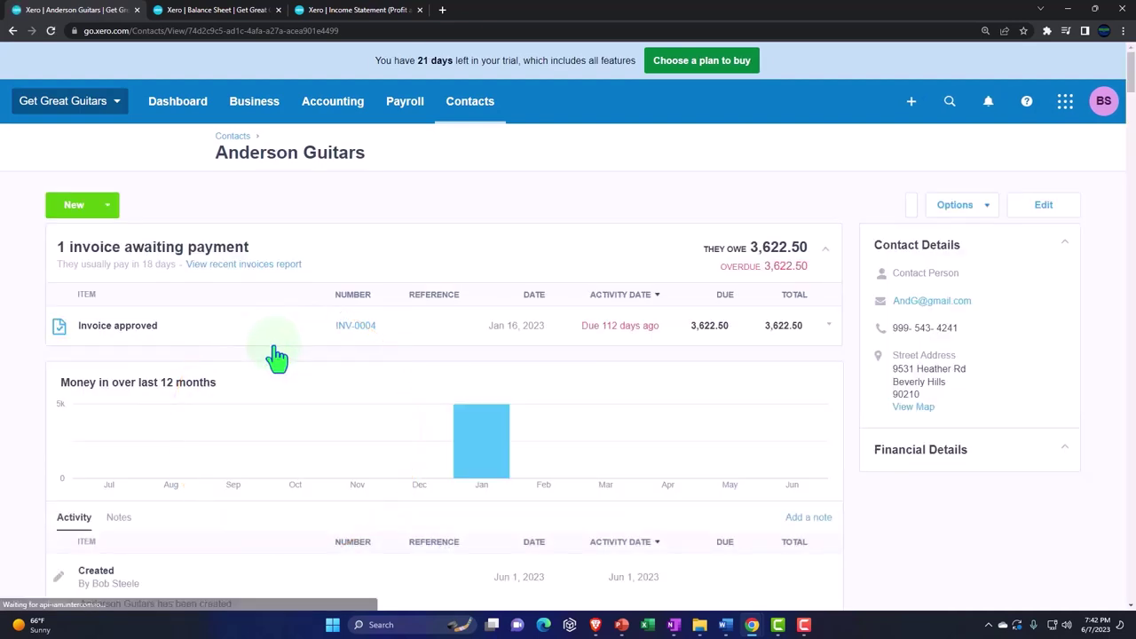
scroll(276, 355, "down", 2)
scroll(277, 355, "down", 2)
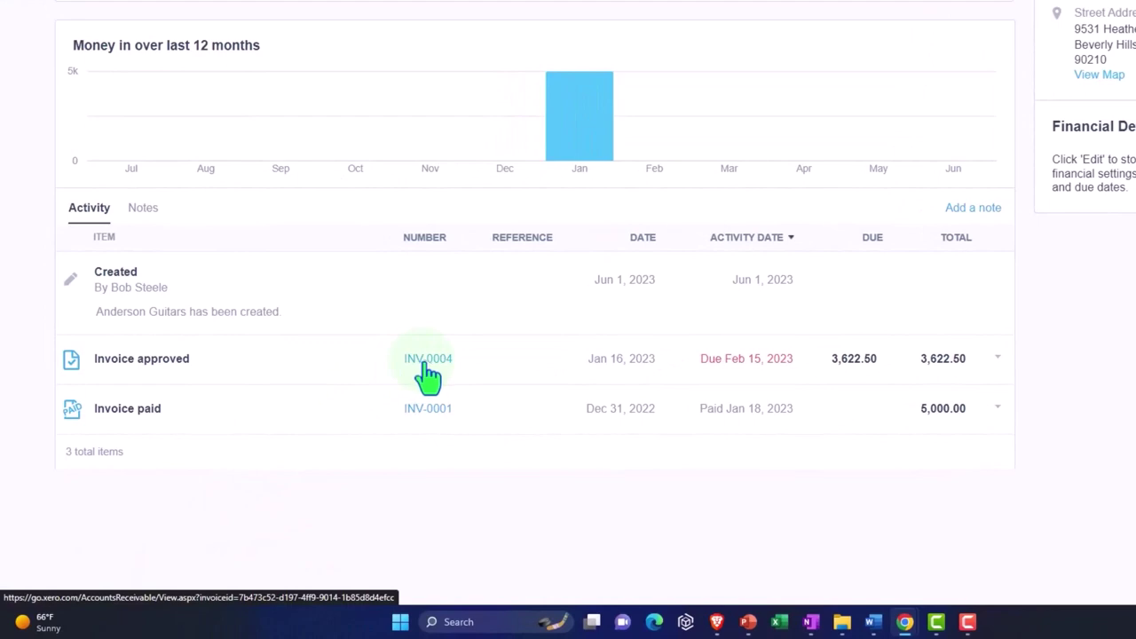
left_click(419, 358)
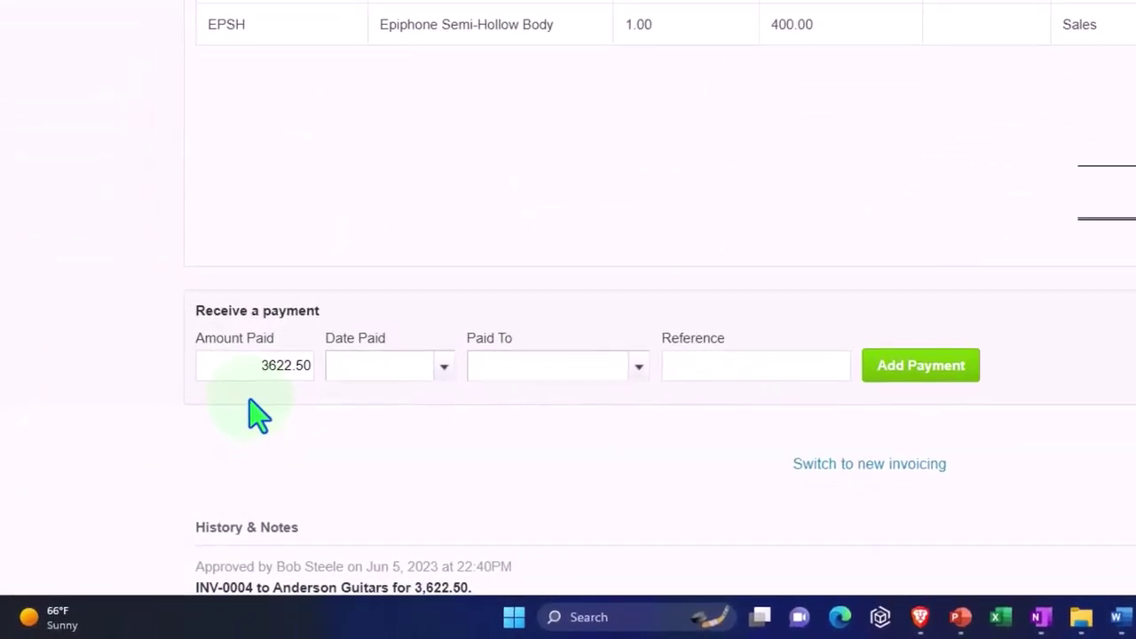
scroll(257, 415, "up", 5)
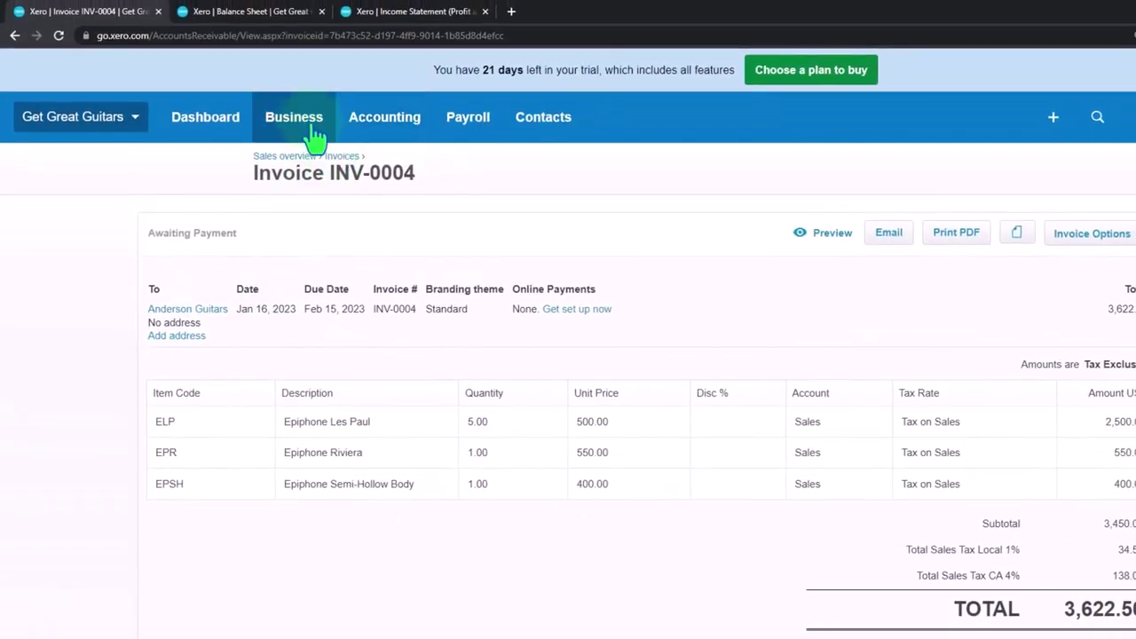
- Return to the sales invoices and show only those awaiting payment
left_click(306, 131)
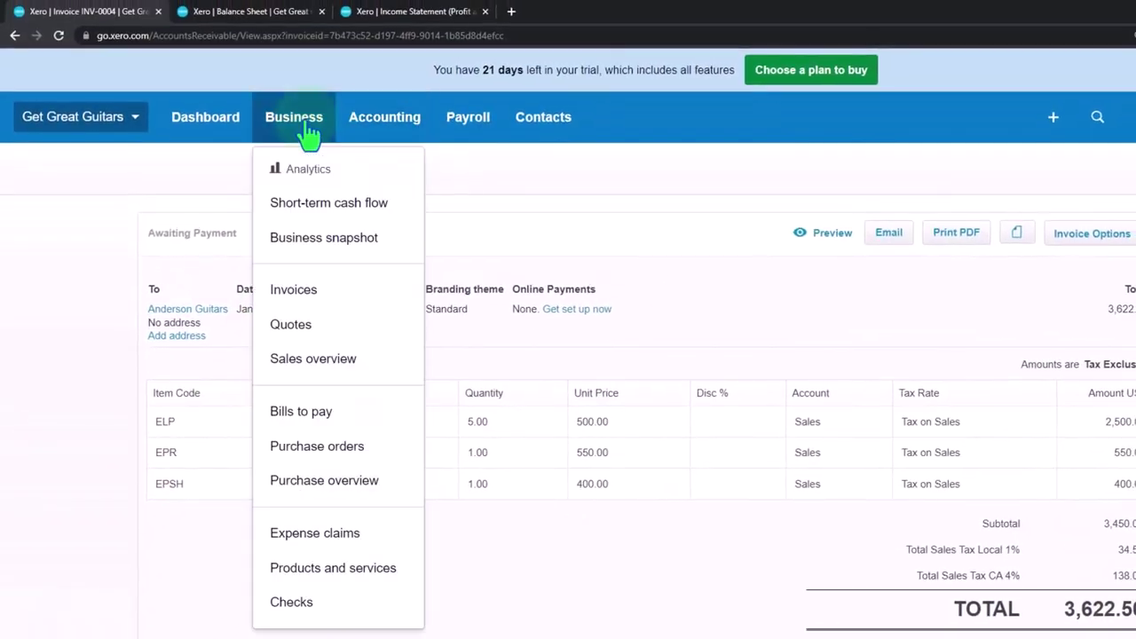
left_click(298, 291)
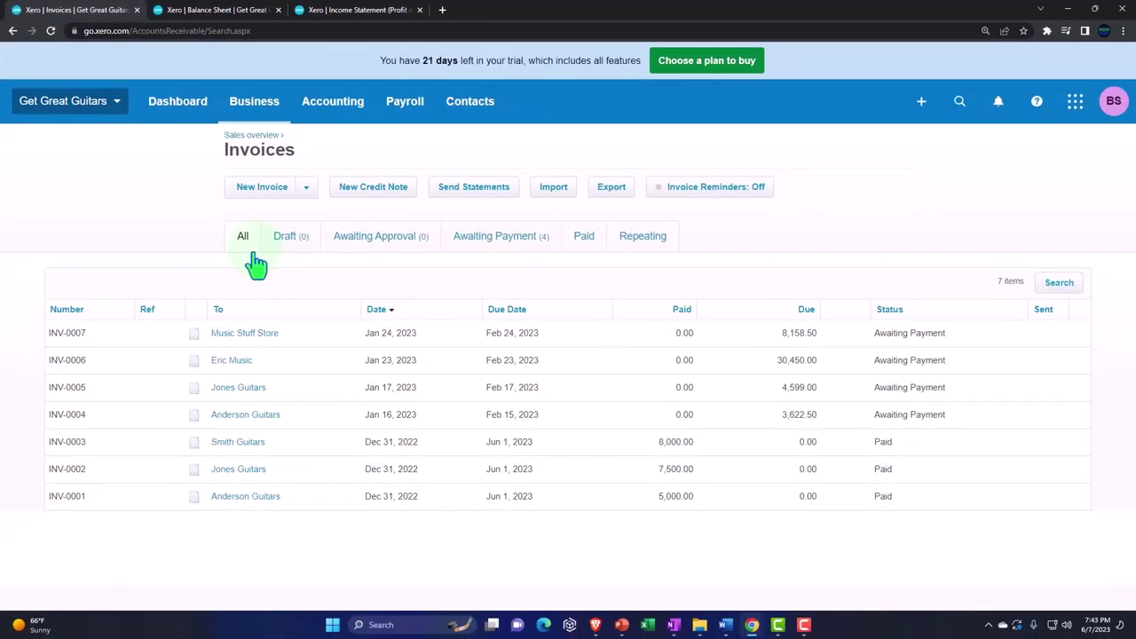
left_click(503, 241)
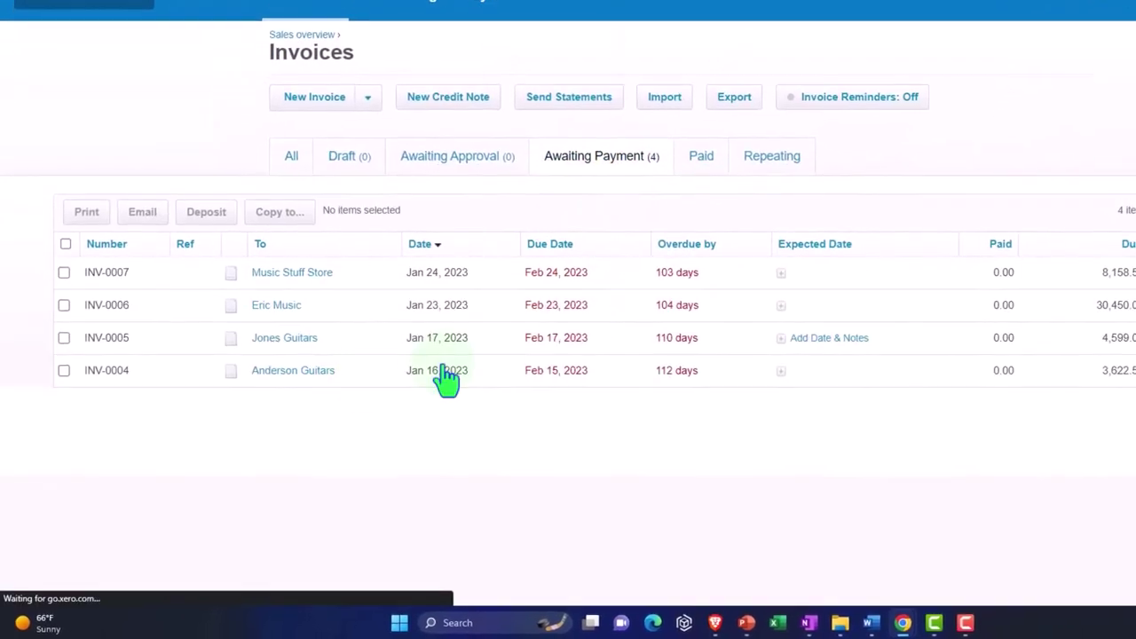
- Select only the Anderson Guitars invoice INV-0004 and start a batch deposit for it
left_click(64, 370)
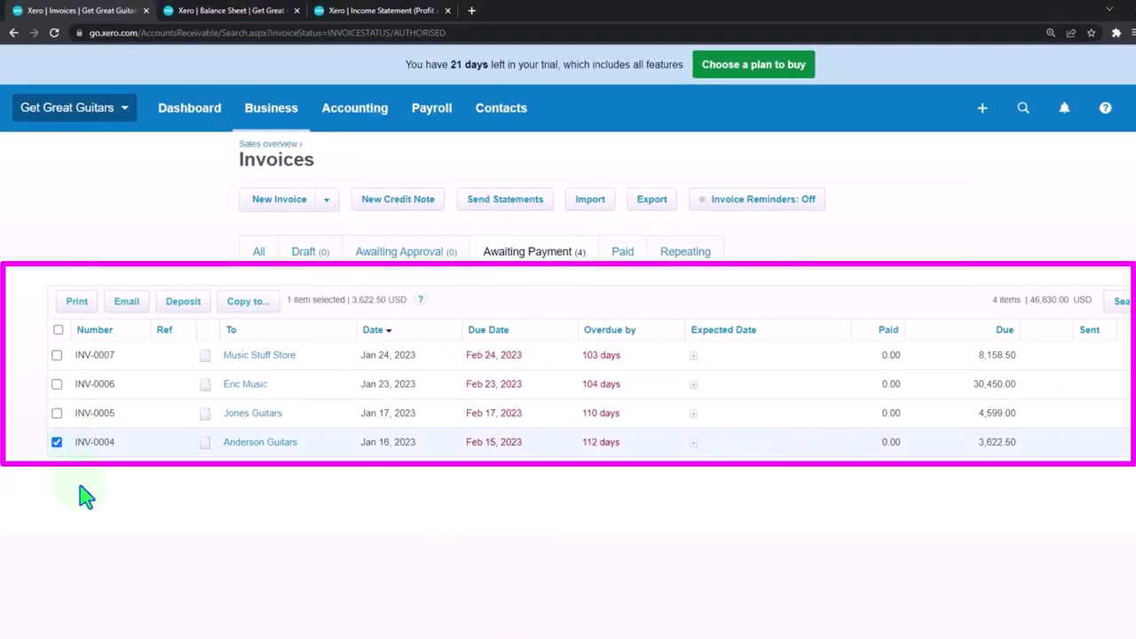
key("ctrl+plus")
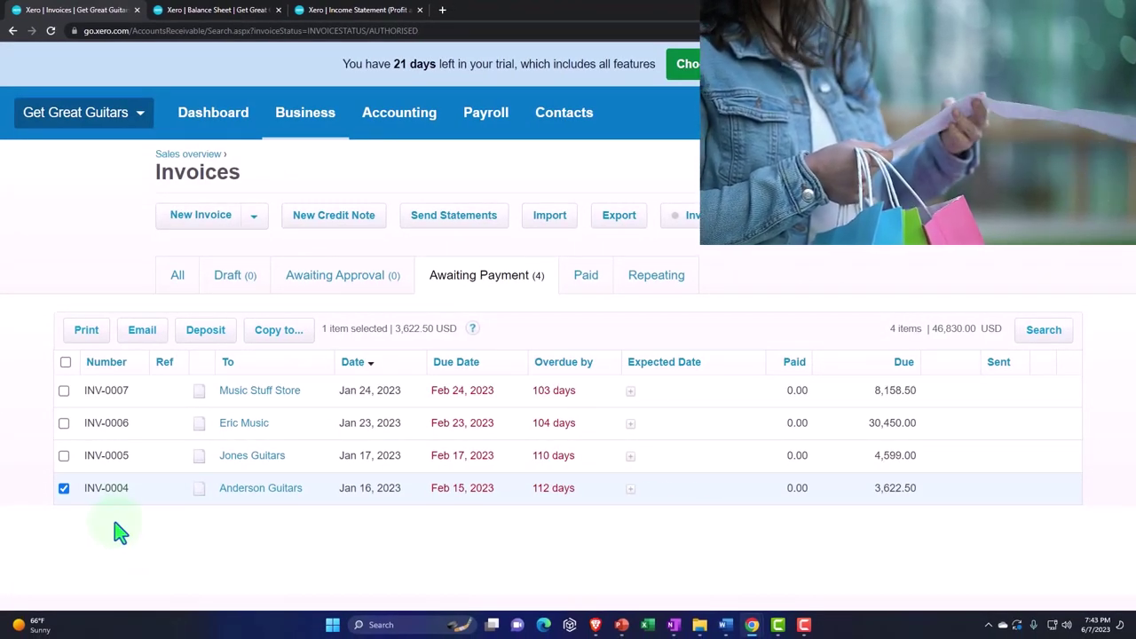
left_click(64, 456)
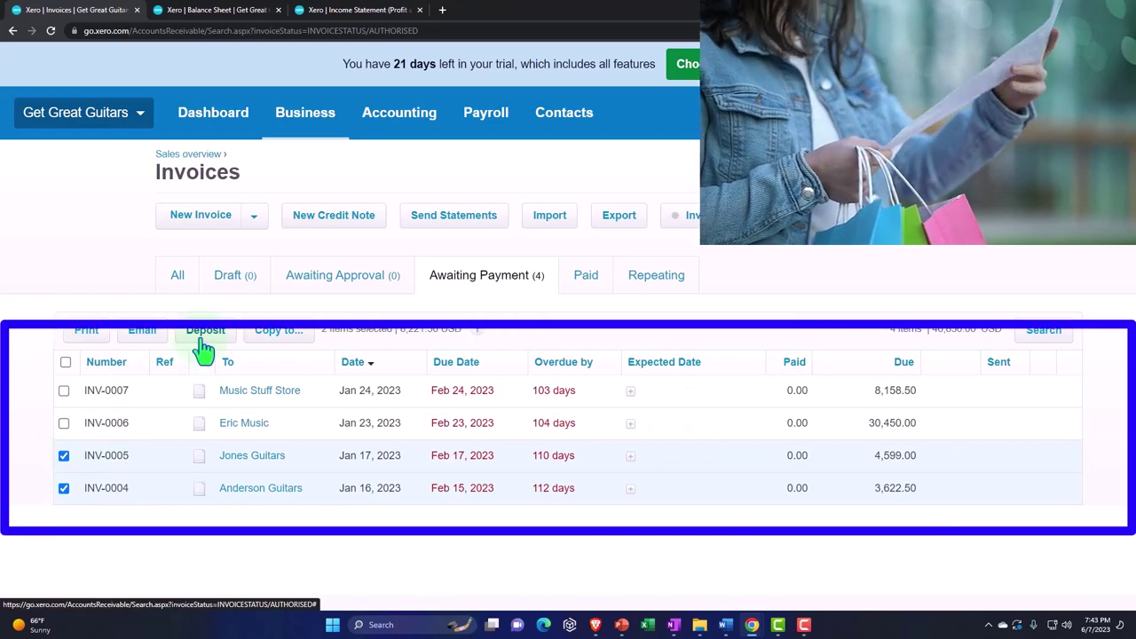
left_click(64, 456)
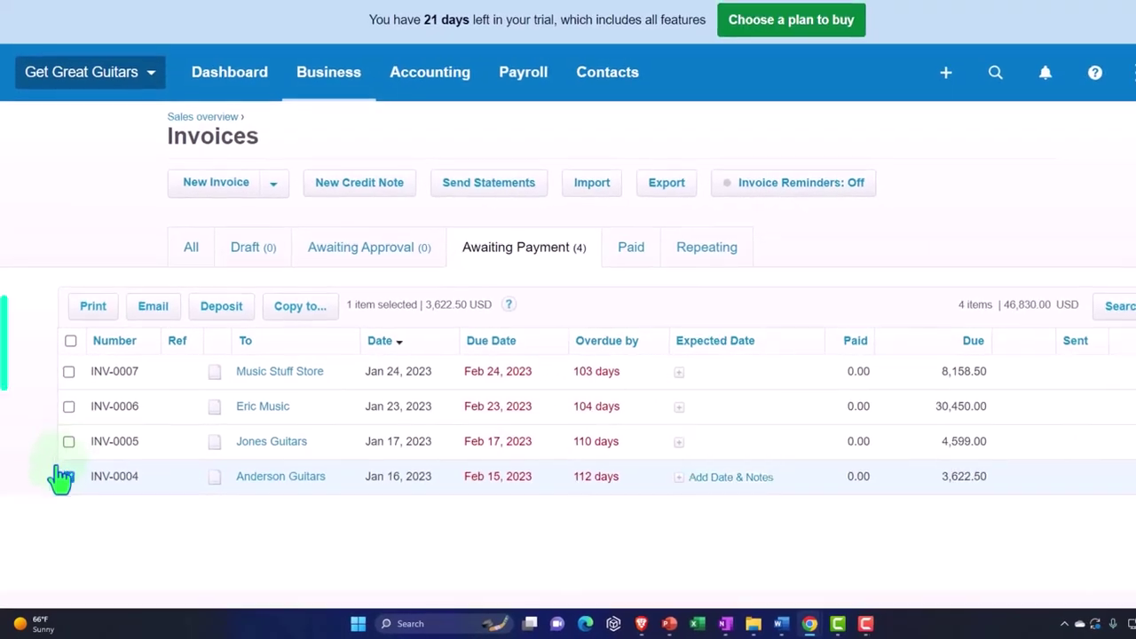
left_click(224, 308)
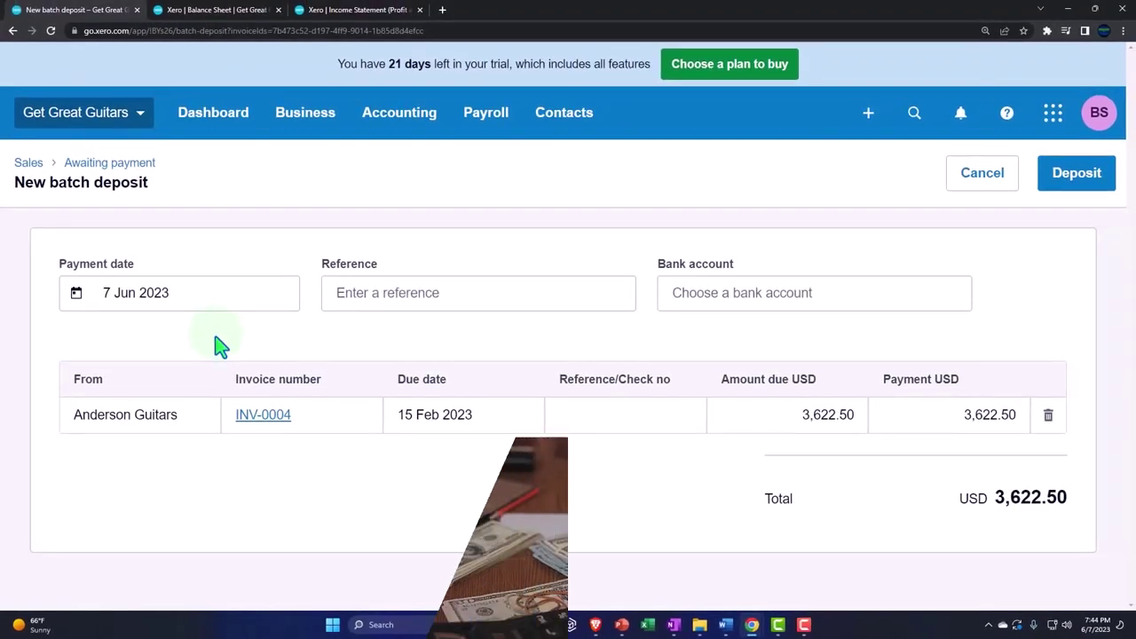
- Set the batch deposit's payment date to 25 Jan 2023
left_click(165, 298)
left_click(84, 341)
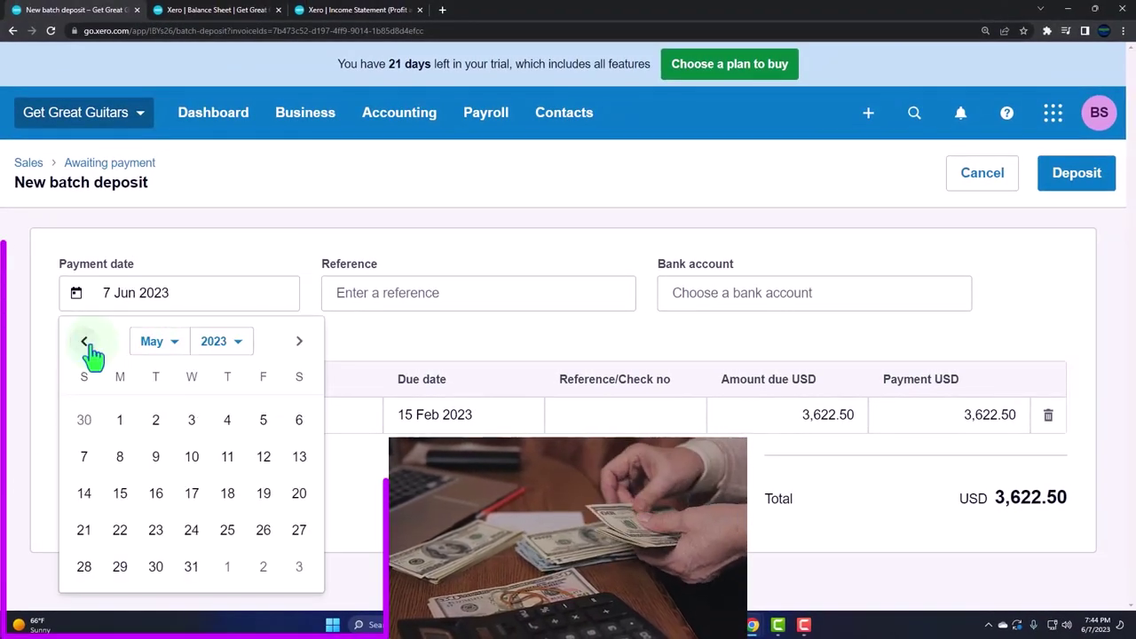
left_click(151, 342)
left_click(165, 363)
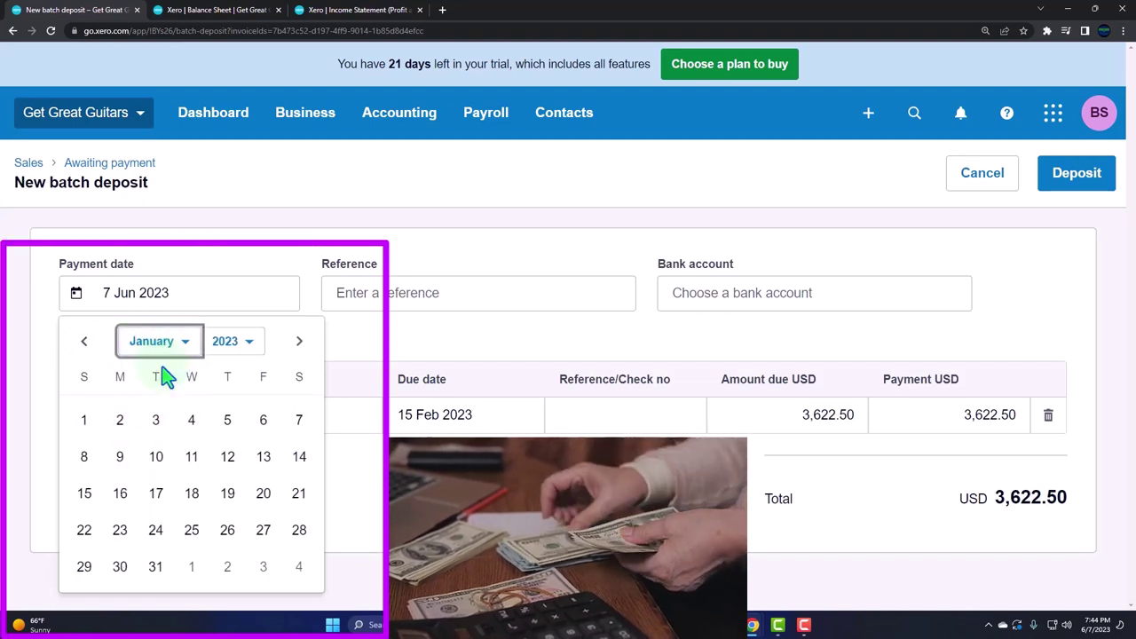
left_click(190, 529)
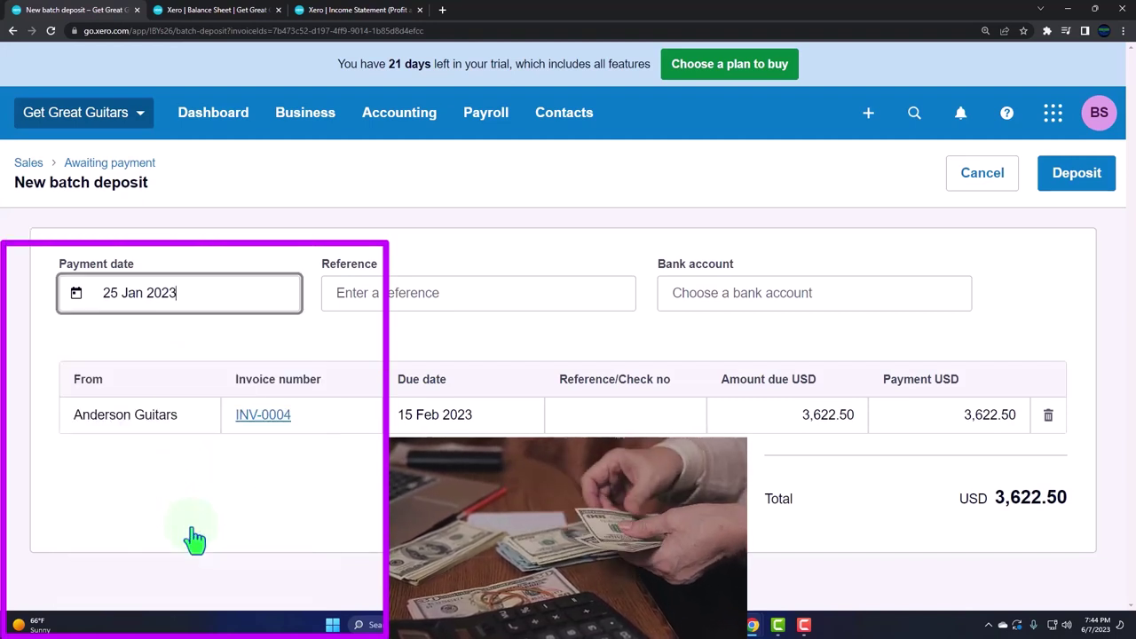
- Enter Dep as the reference, choose 1110 - Cash Clearing Account as the bank account, and record the deposit
key("Tab")
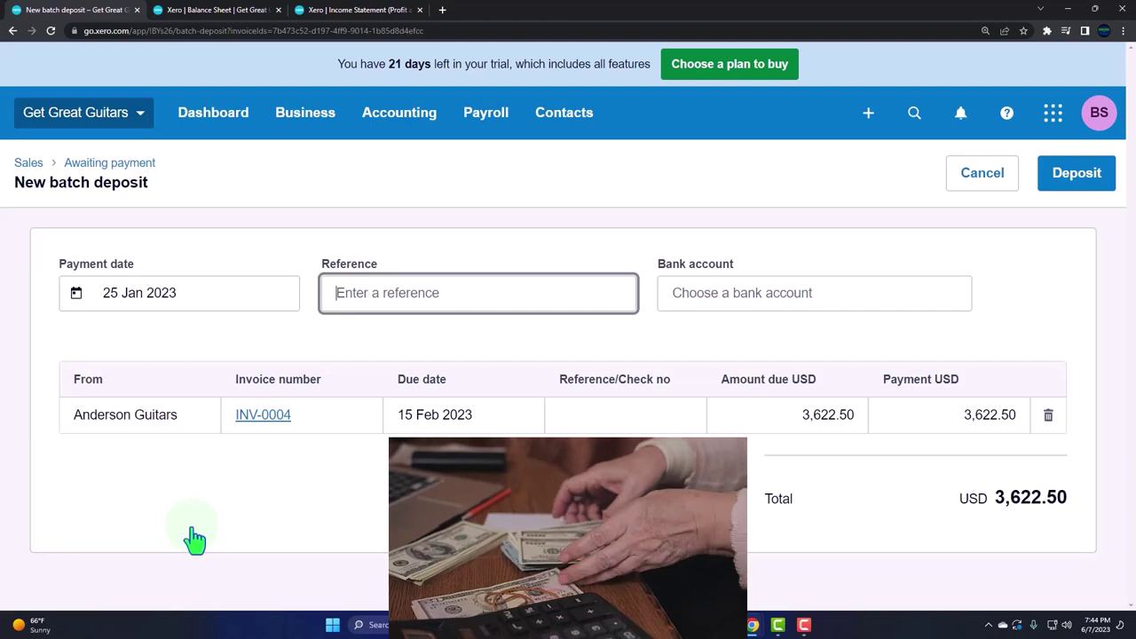
type("Dep")
key("Tab")
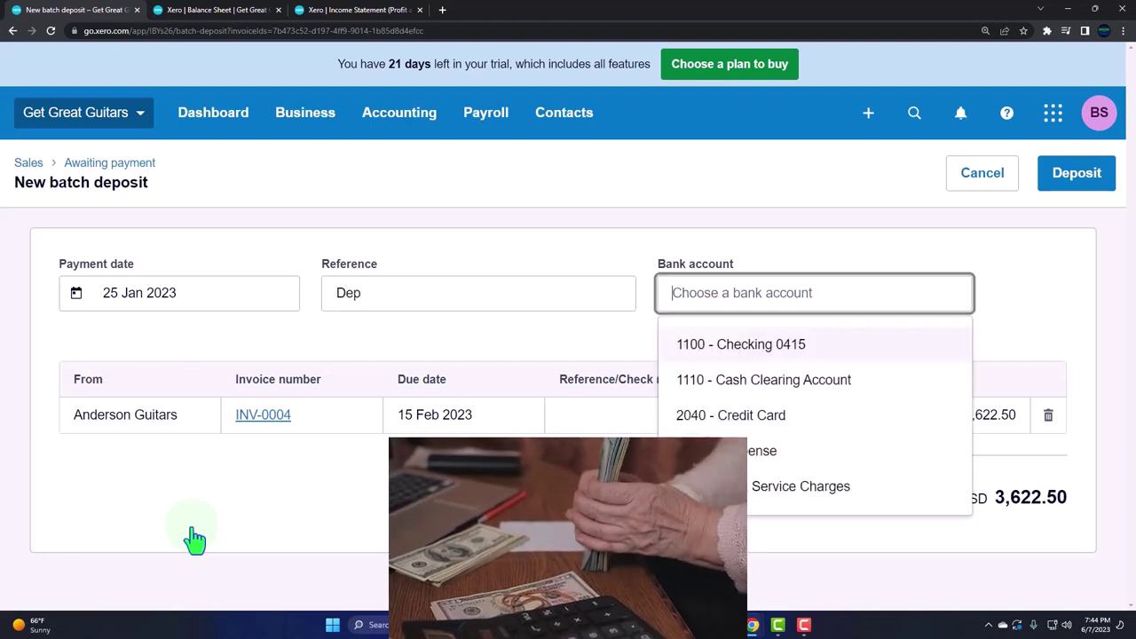
left_click(758, 396)
left_click(498, 503)
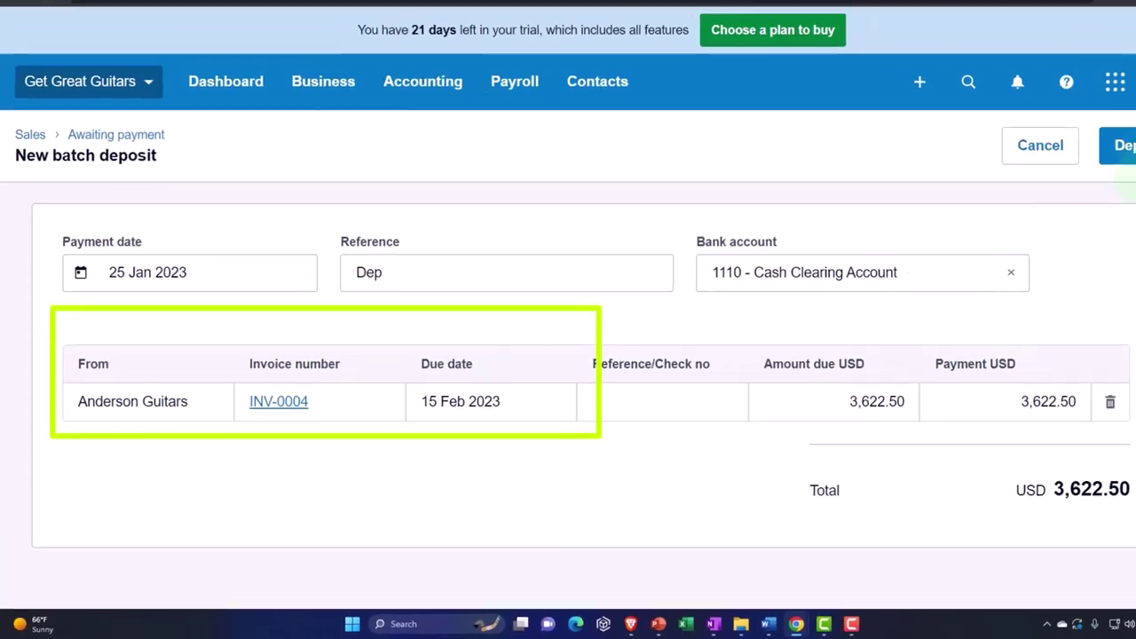
left_click(1084, 197)
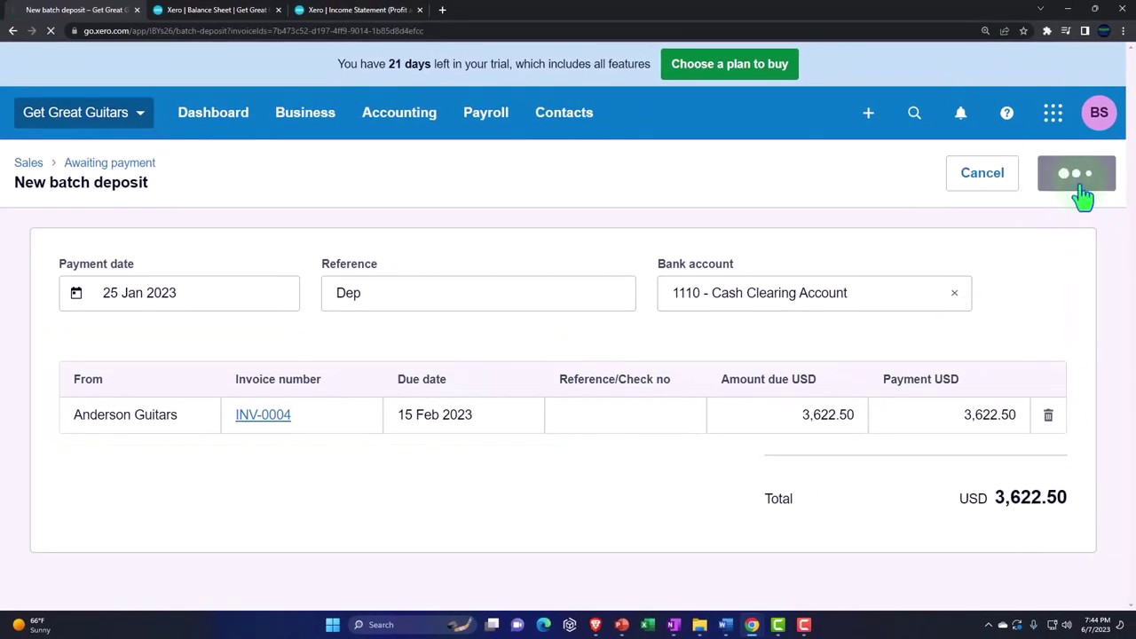
- Update the Balance Sheet report and examine the cash accounts and Accounts Receivable under Current Assets
left_click(244, 12)
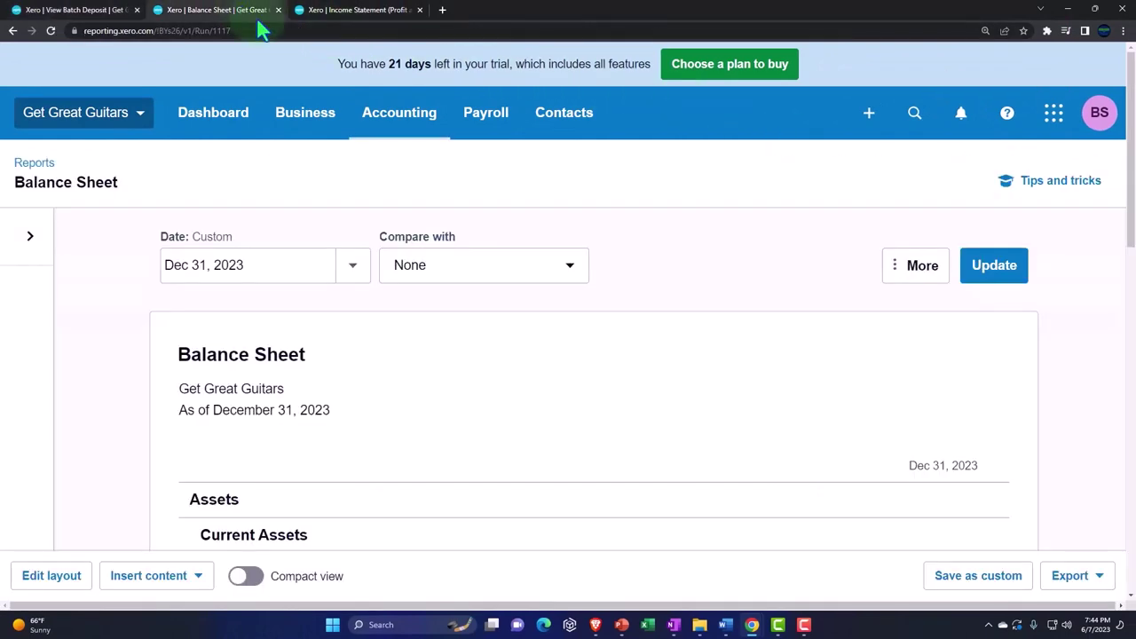
left_click(993, 285)
scroll(960, 334, "down", 2)
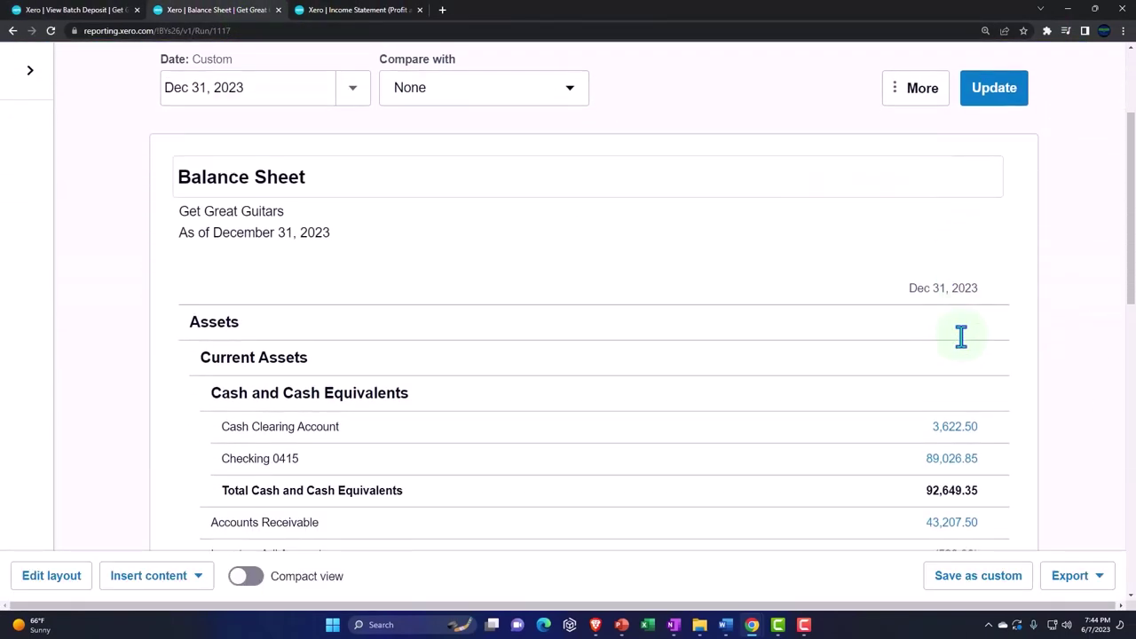
scroll(961, 335, "down", 2)
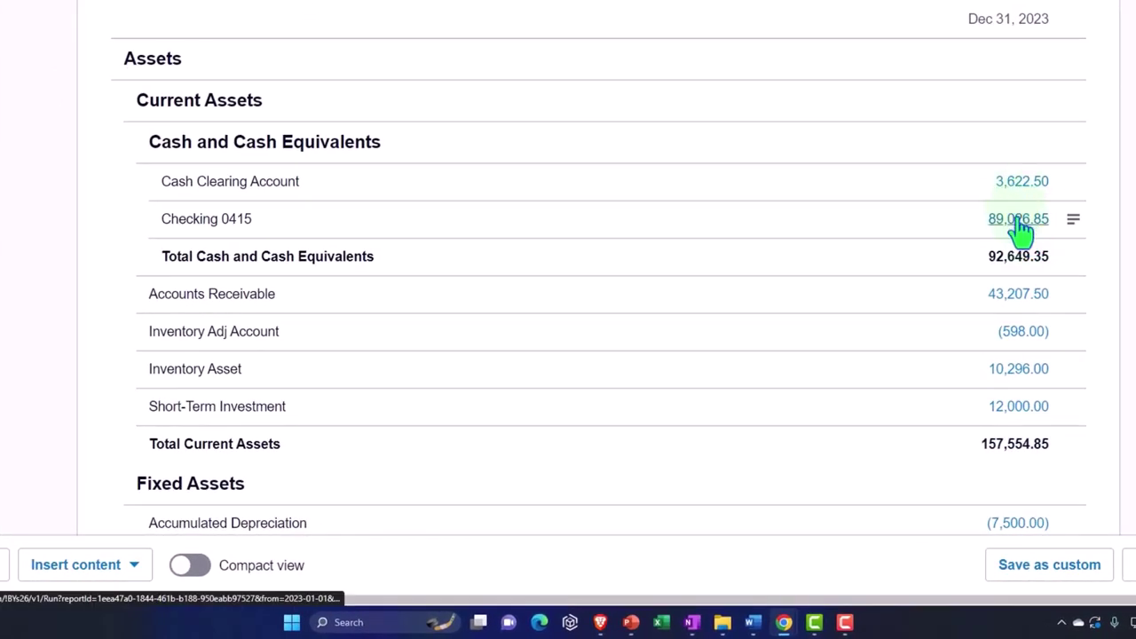
scroll(1022, 228, "down", 1)
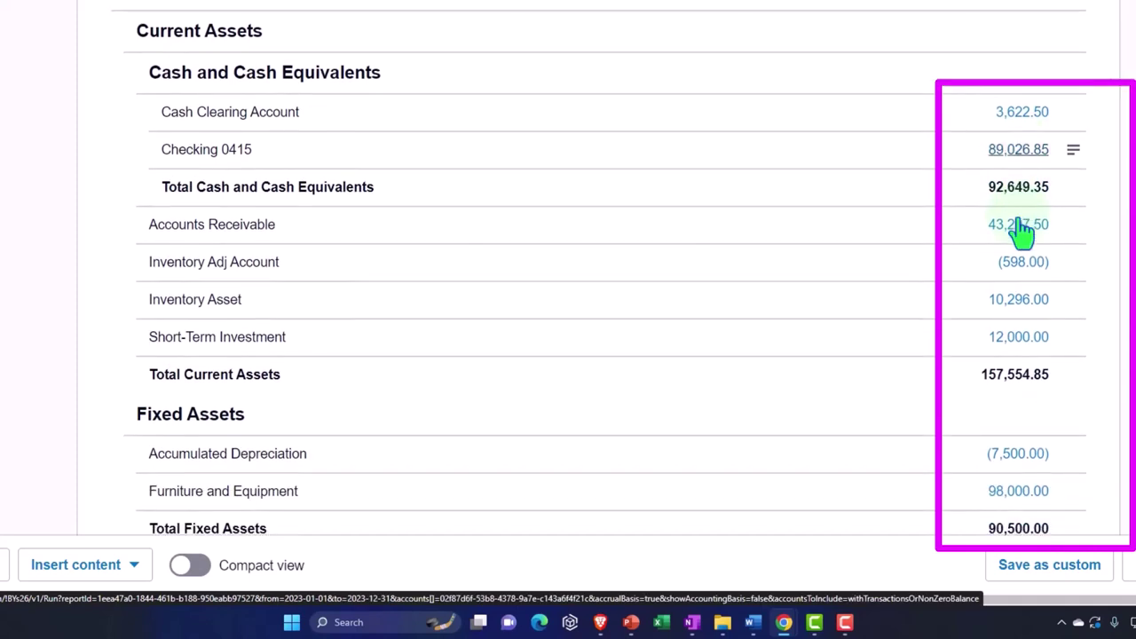
- Open the Accounts Receivable transactions behind the balance sheet amount and examine the invoice and payment entries
left_click(1023, 233)
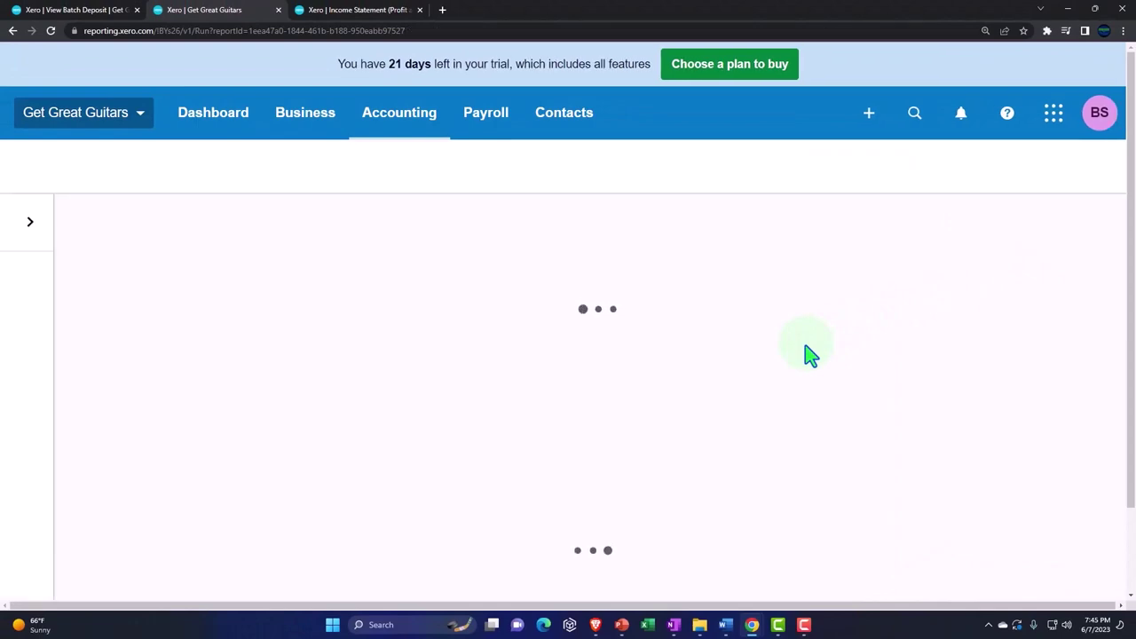
scroll(810, 355, "down", 1)
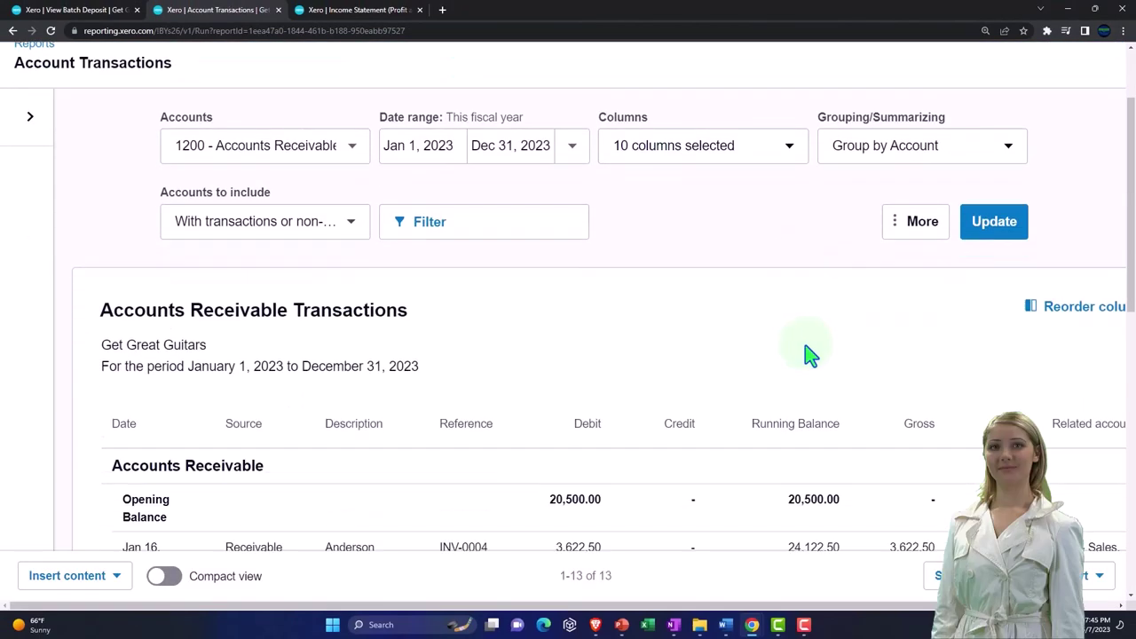
scroll(810, 354, "down", 1)
scroll(810, 355, "down", 1)
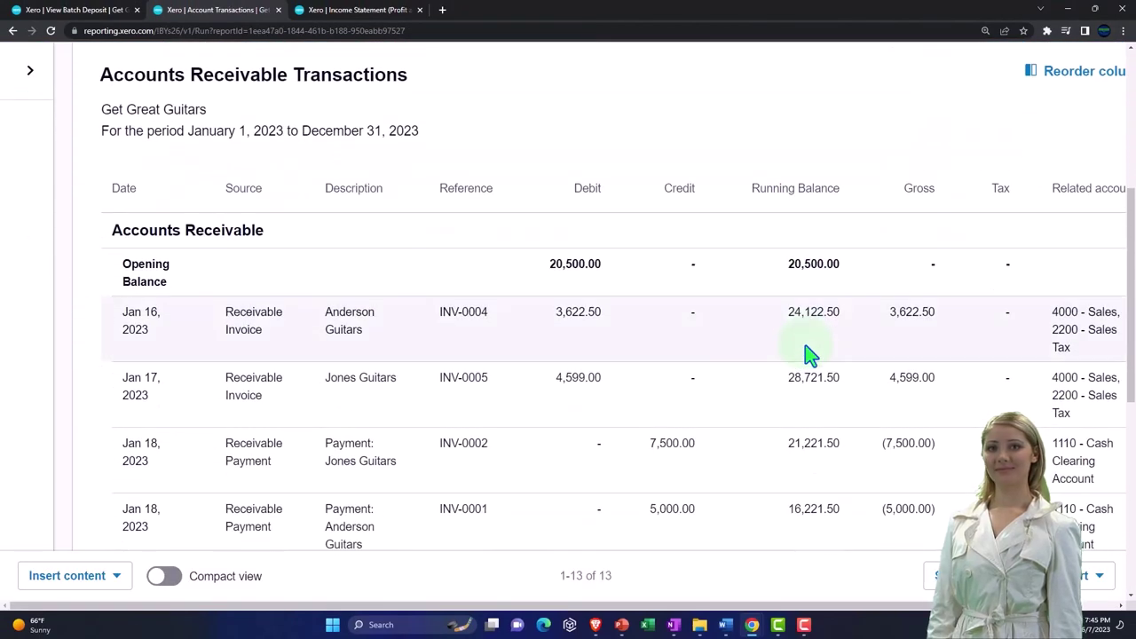
scroll(809, 357, "down", 1)
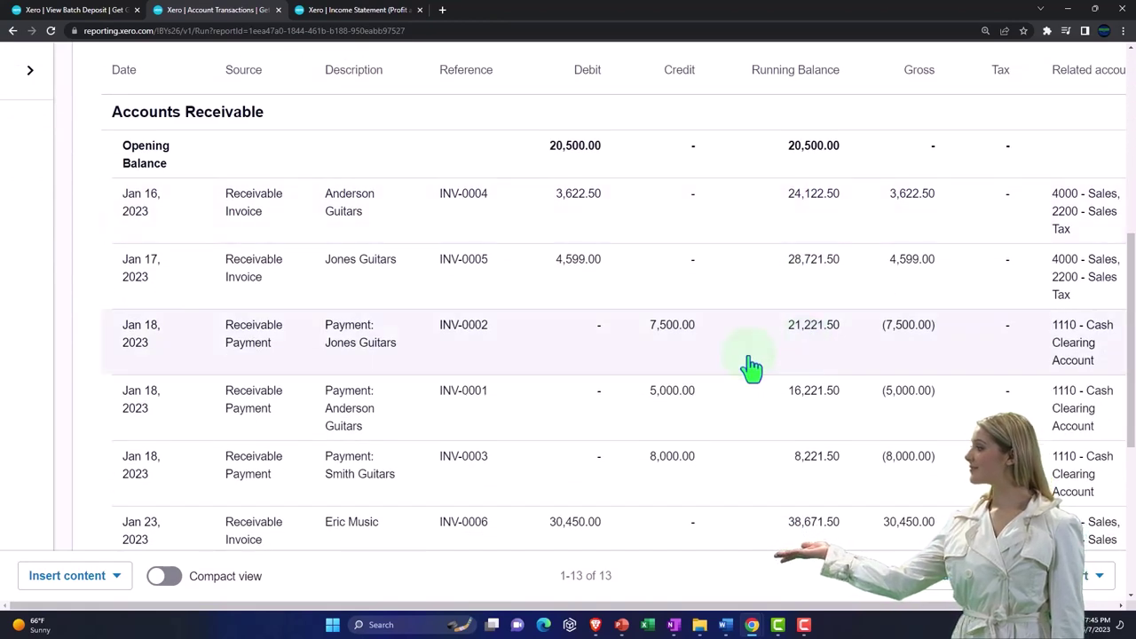
scroll(747, 369, "down", 1)
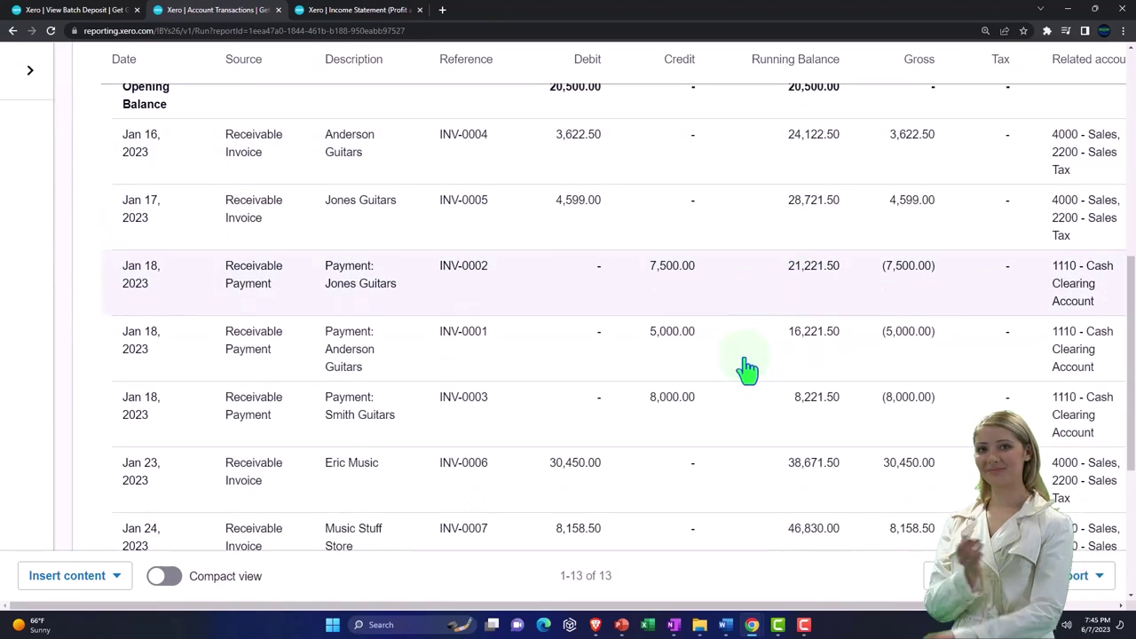
- Review the remaining Accounts Receivable transactions down to the total, and return to the Balance Sheet report
scroll(747, 368, "down", 3)
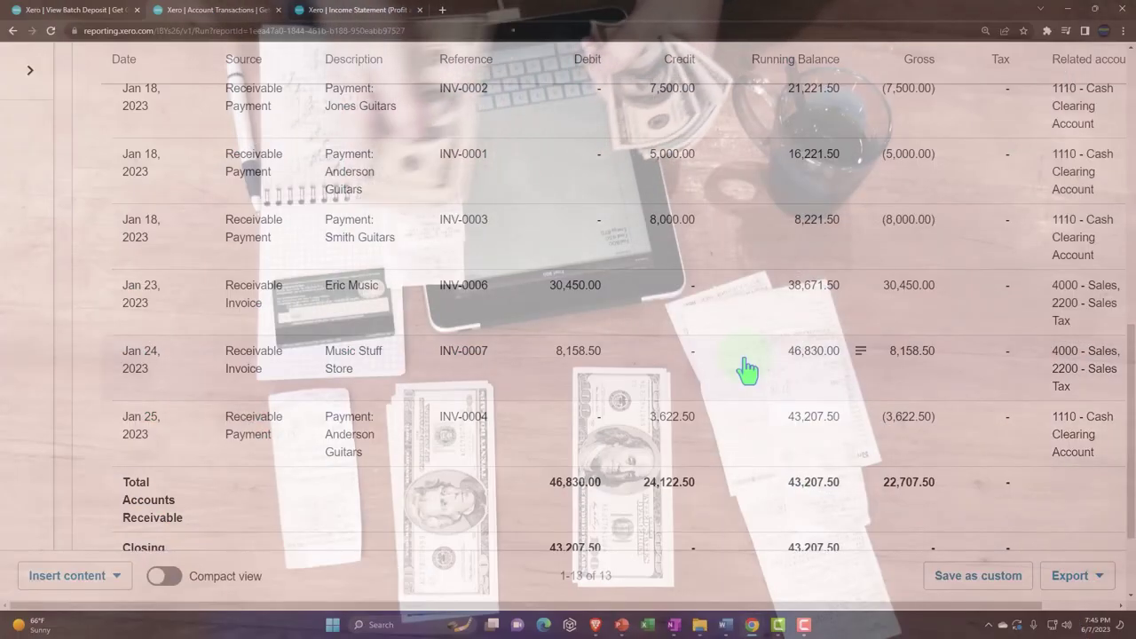
scroll(293, 457, "up", 9)
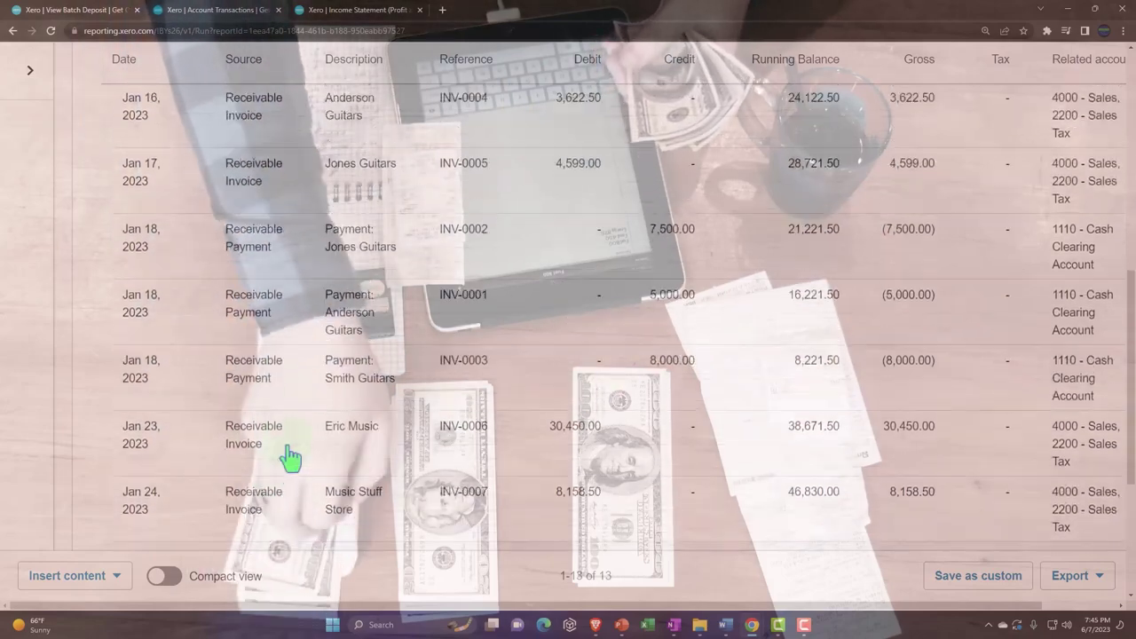
scroll(293, 457, "up", 2)
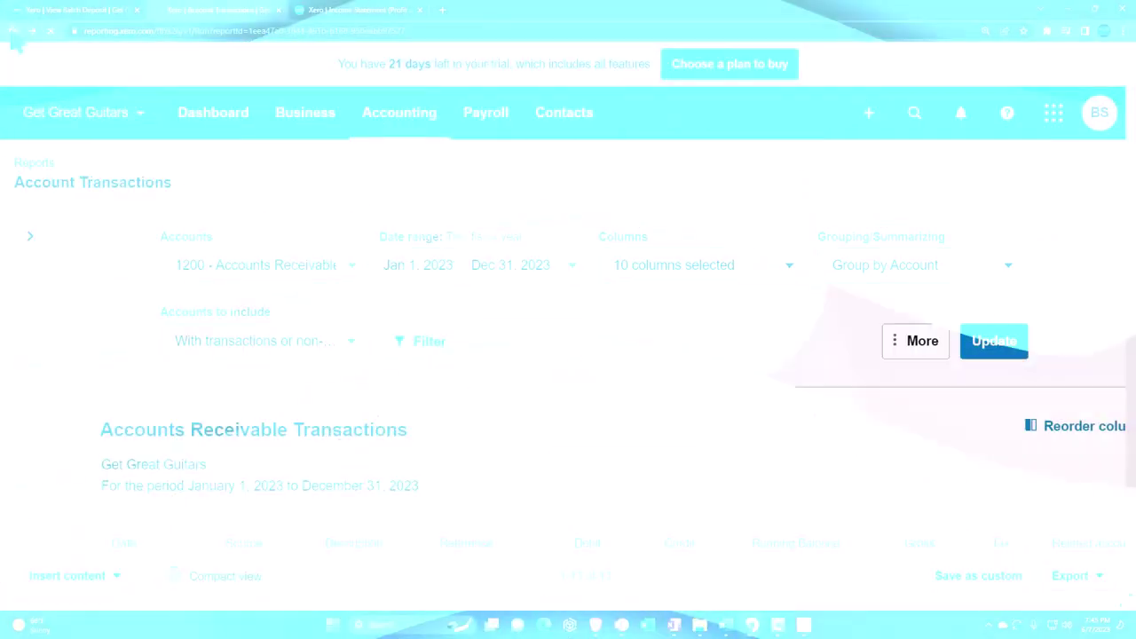
left_click(12, 31)
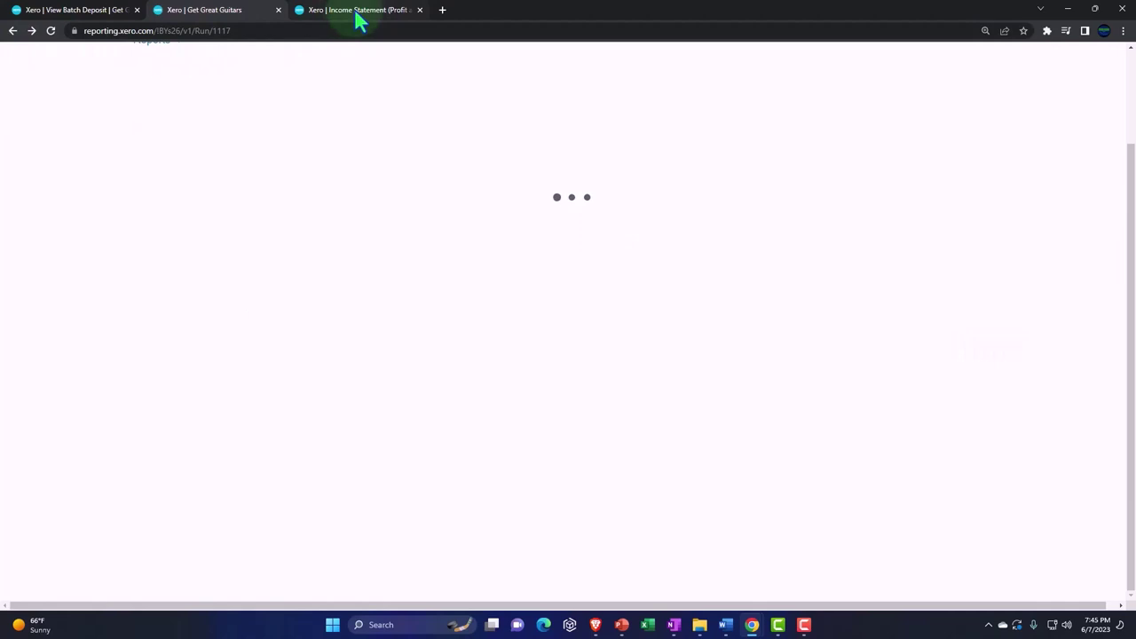
- Duplicate the Income Statement browser tab and open the full list of accounting reports in the copy
right_click(356, 16)
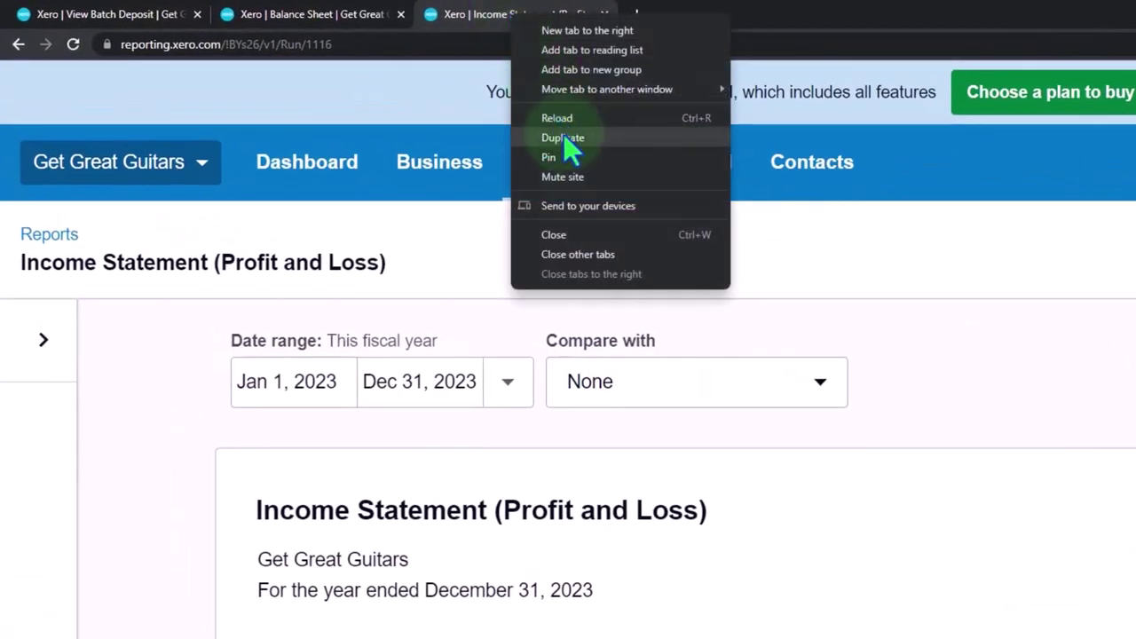
left_click(566, 139)
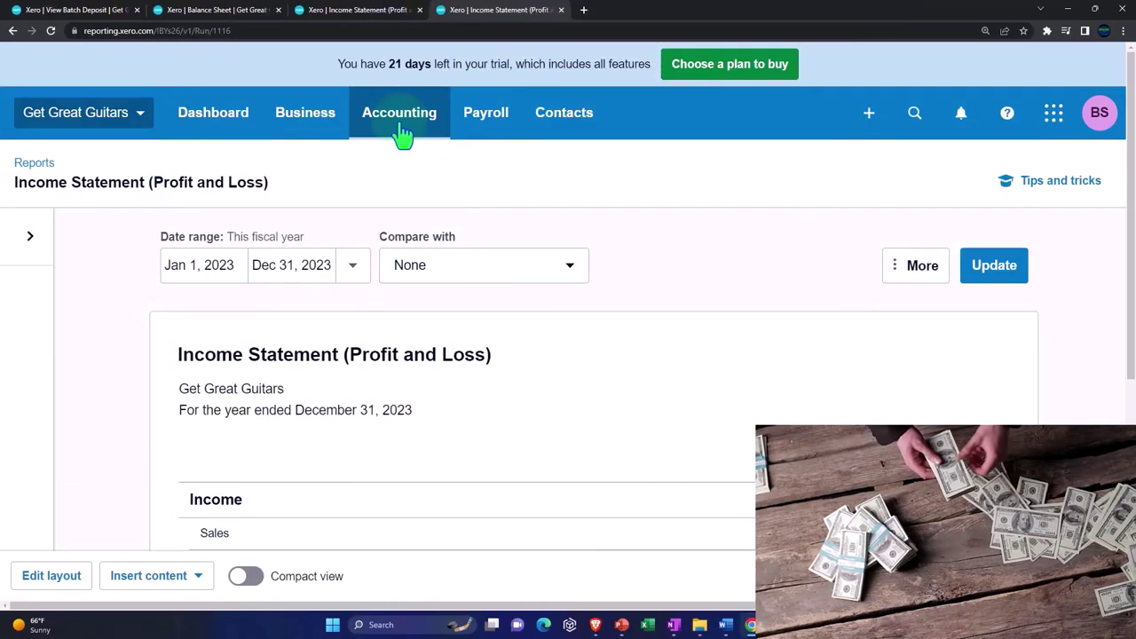
left_click(402, 133)
left_click(408, 213)
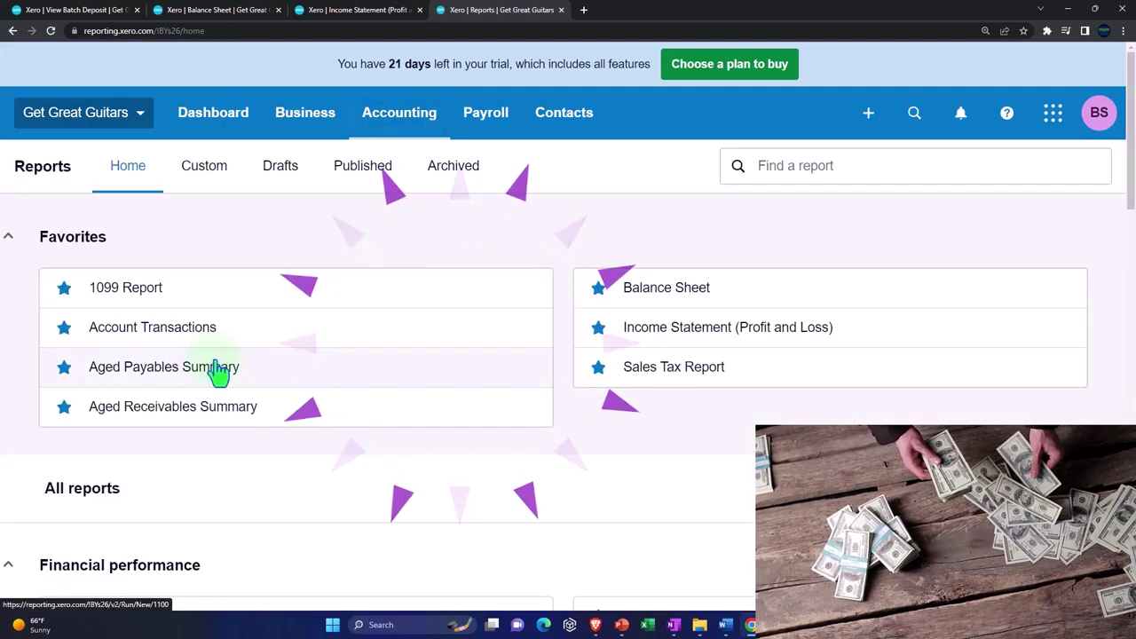
- Open the Aged Receivables Detail report from Payables and receivables and examine the open invoices grouped by contact
scroll(61, 399, "down", 3)
scroll(61, 399, "down", 5)
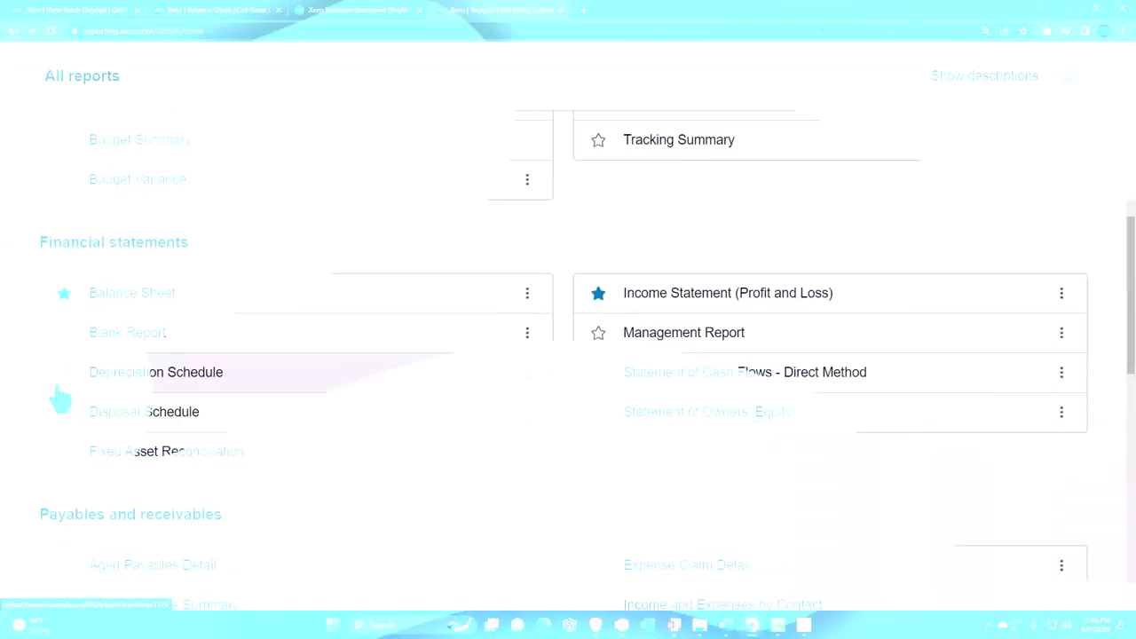
scroll(60, 394, "down", 2)
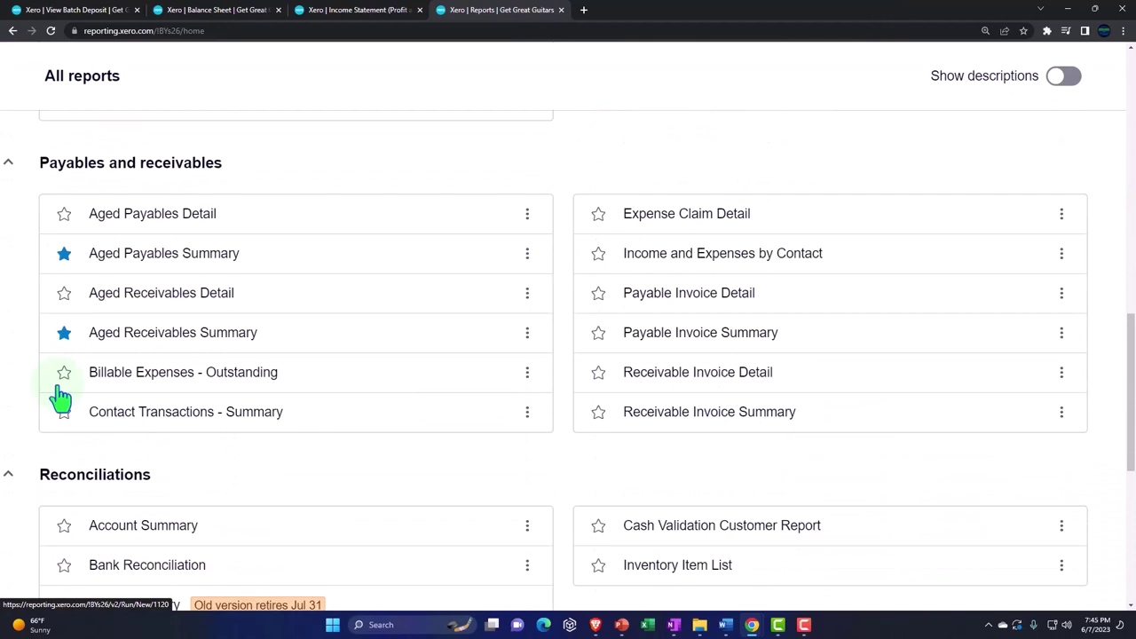
left_click(149, 307)
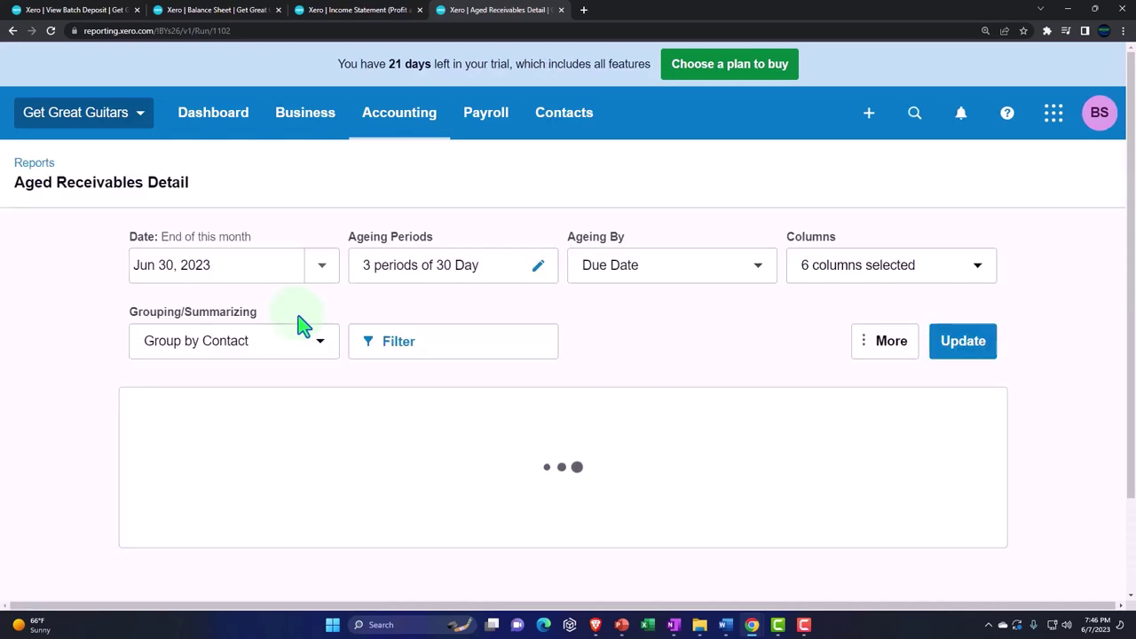
scroll(302, 325, "down", 3)
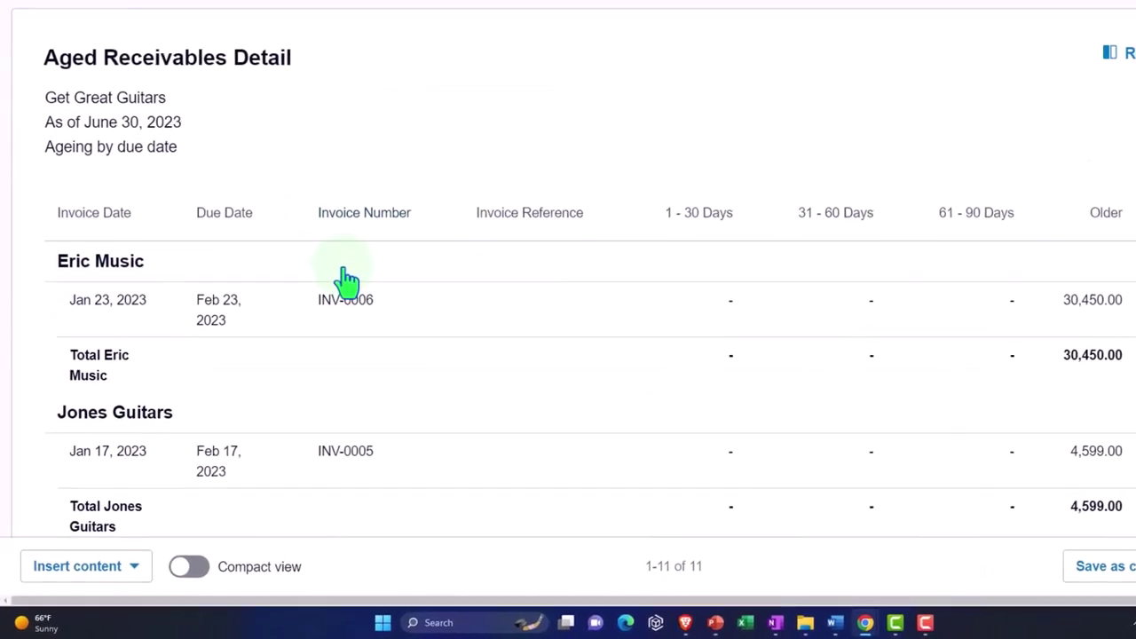
scroll(368, 266, "up", 5)
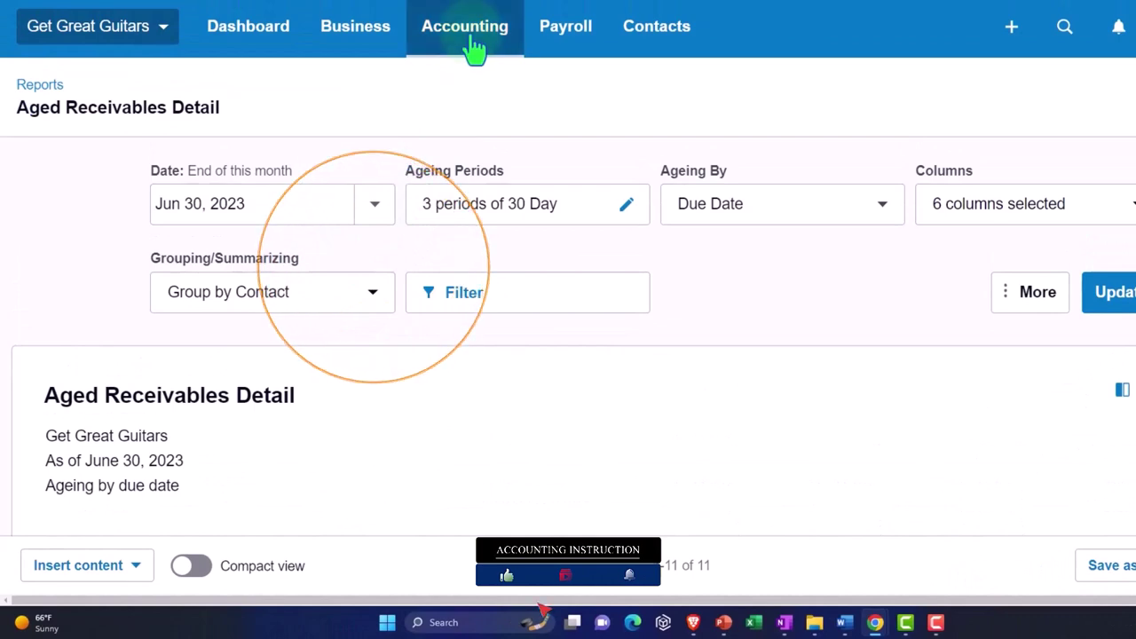
left_click(473, 45)
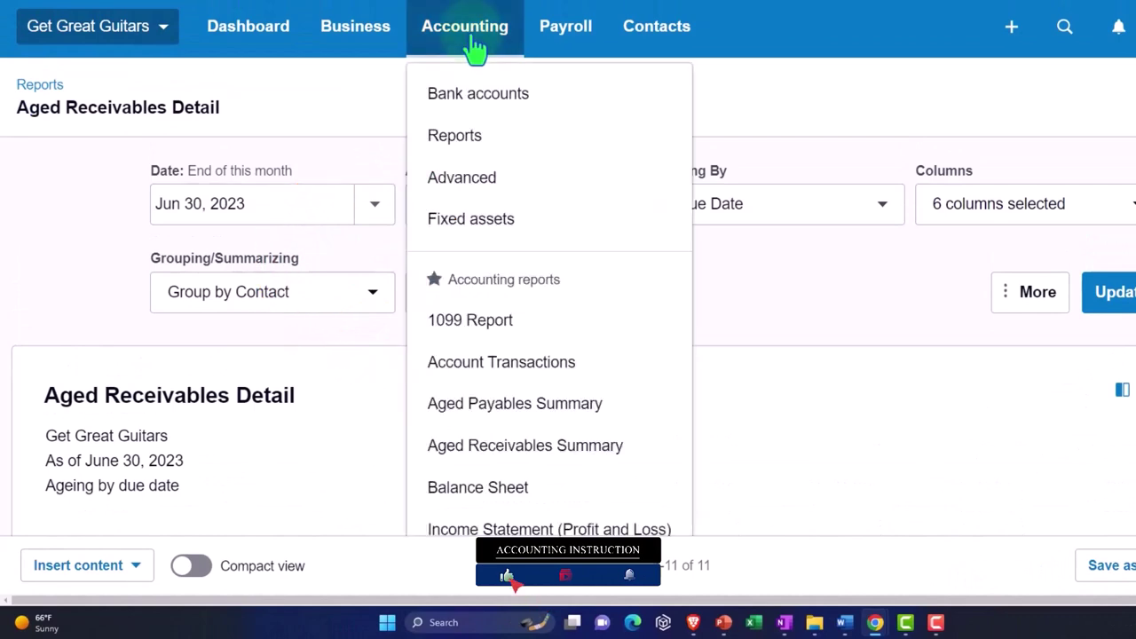
left_click(470, 320)
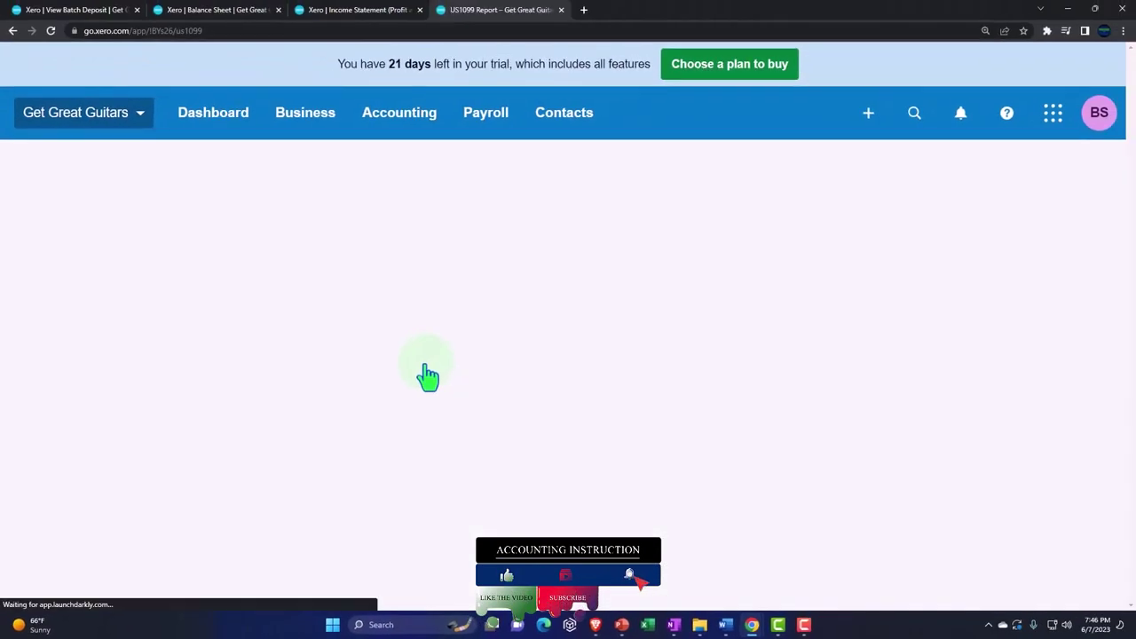
scroll(282, 372, "down", 1)
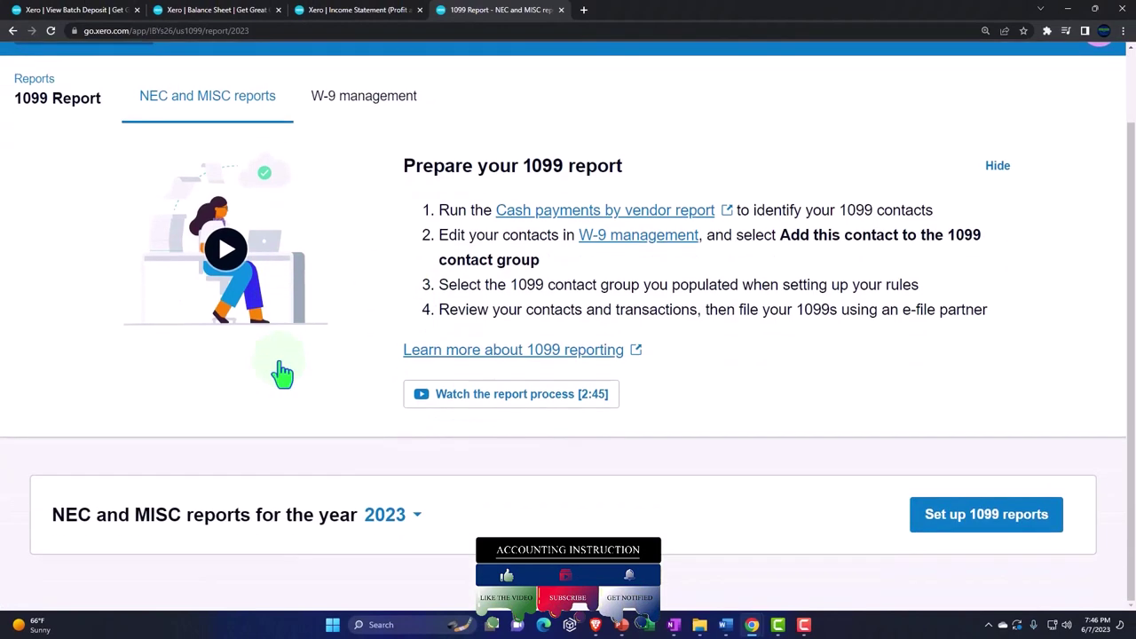
scroll(282, 373, "up", 1)
- Return to the reports list and open the Aged Receivables Summary report under Payables and receivables
left_click(407, 123)
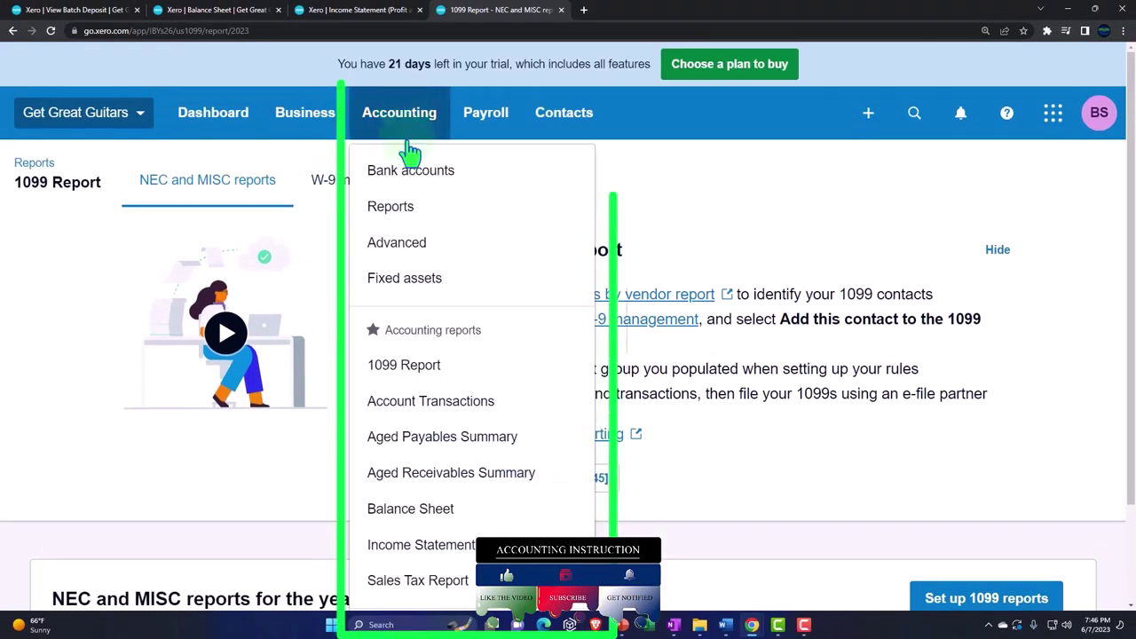
left_click(400, 221)
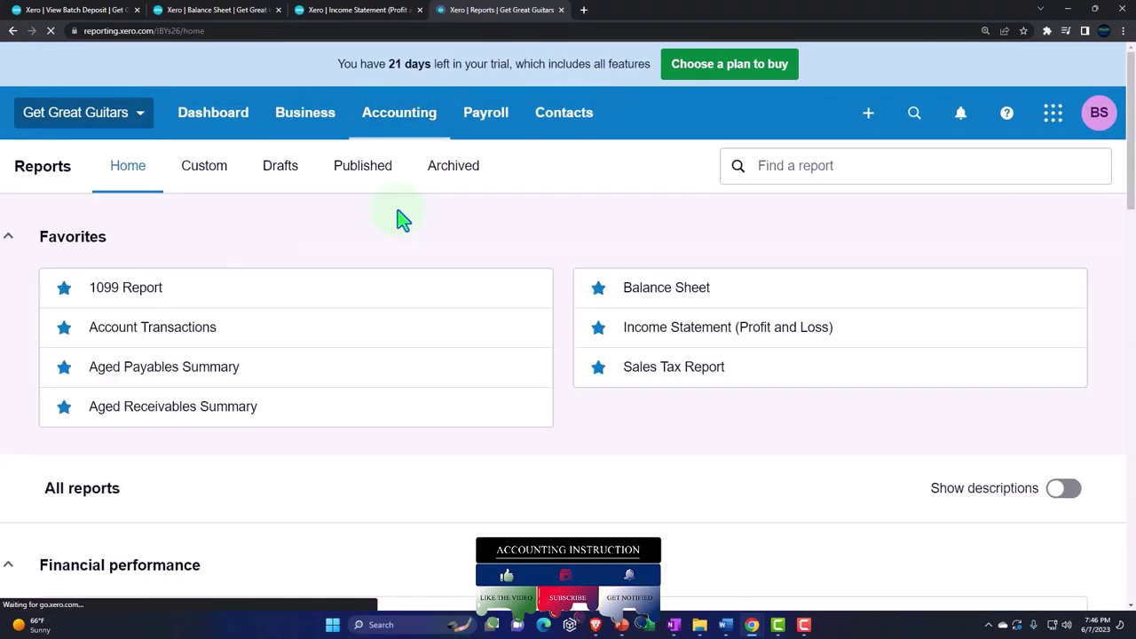
scroll(236, 302, "down", 5)
scroll(236, 301, "down", 5)
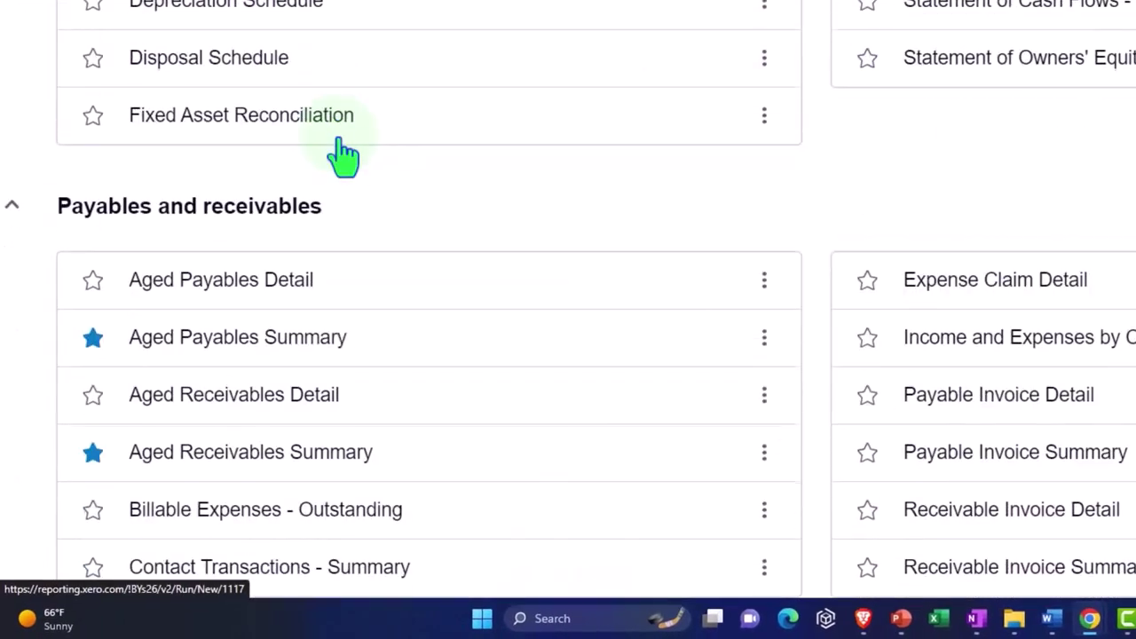
scroll(342, 156, "down", 2)
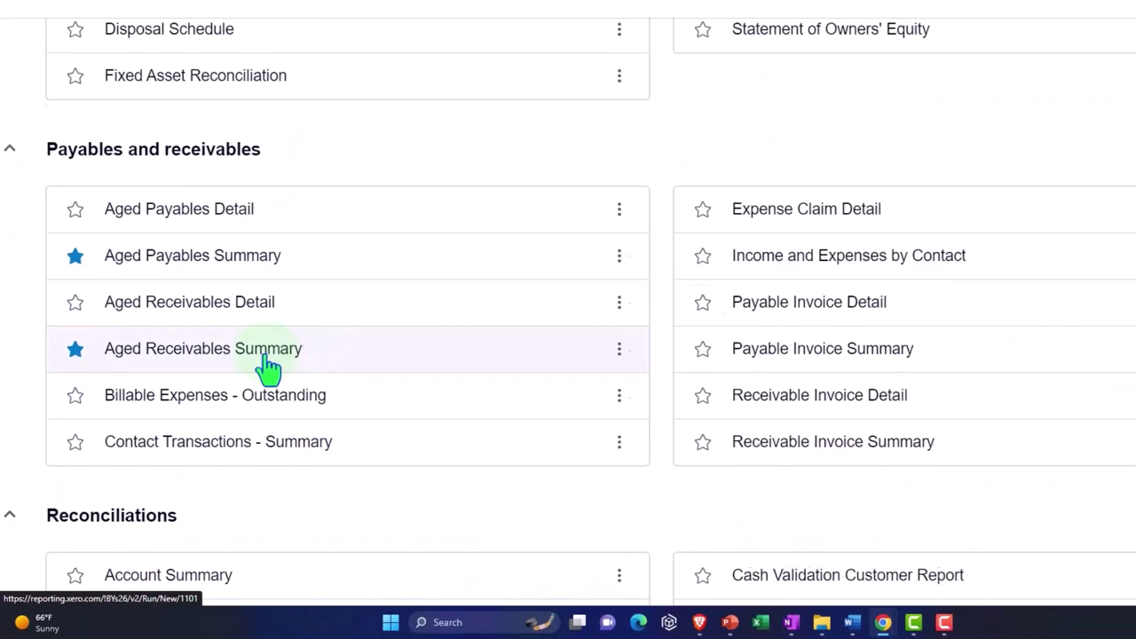
left_click(266, 357)
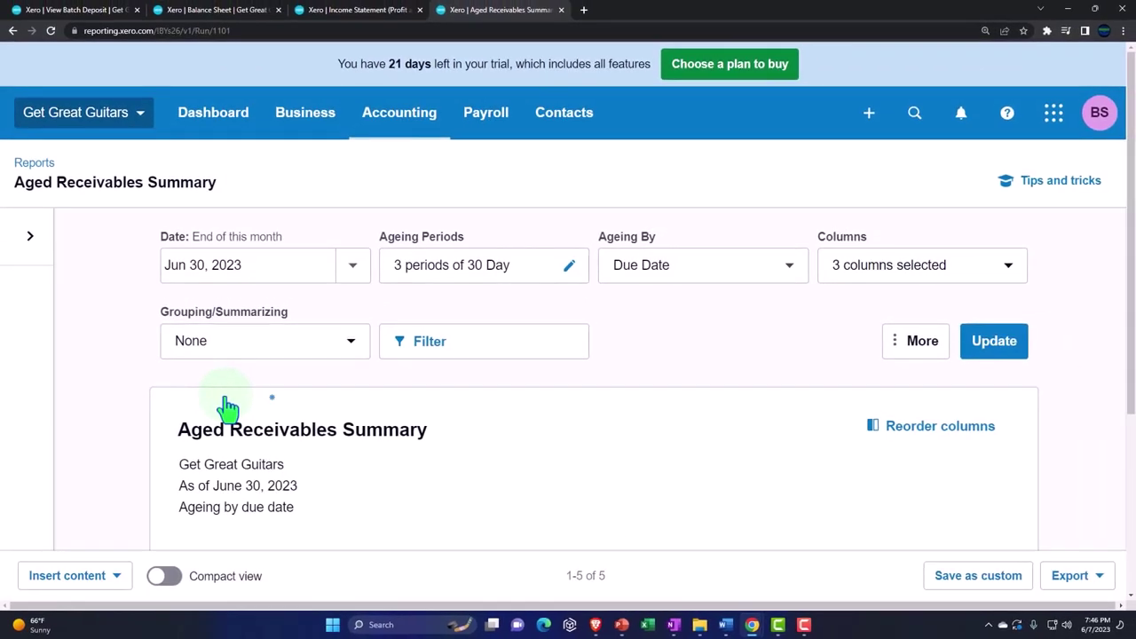
- Compare the Aged Receivables Summary total by contact with the Accounts Receivable balance on the Balance Sheet
scroll(101, 355, "down", 3)
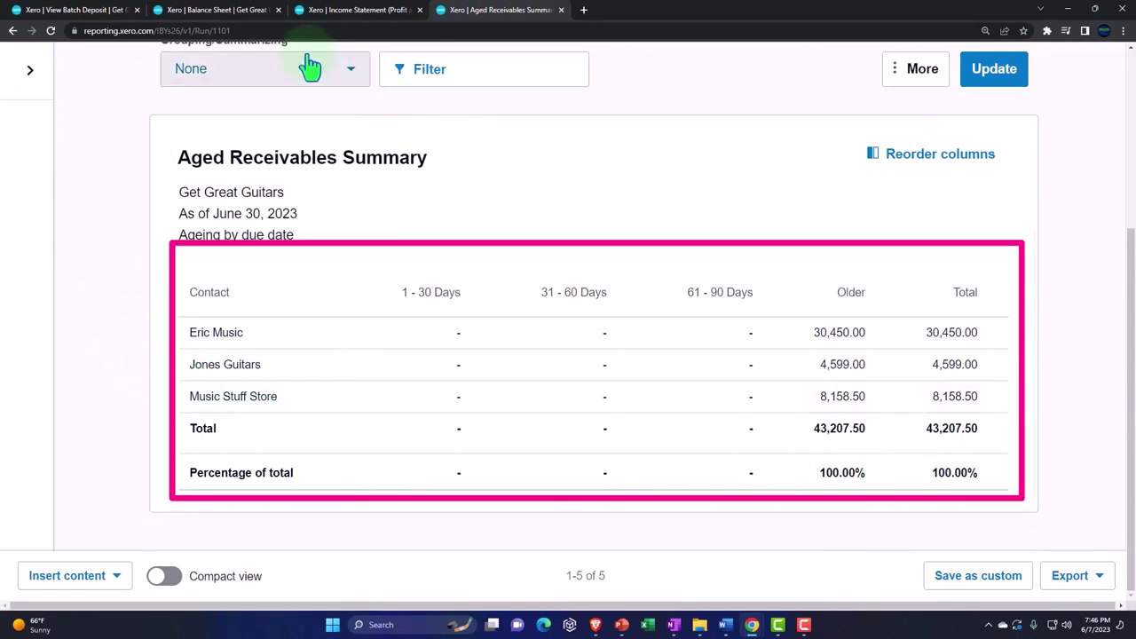
left_click(240, 11)
scroll(510, 267, "down", 2)
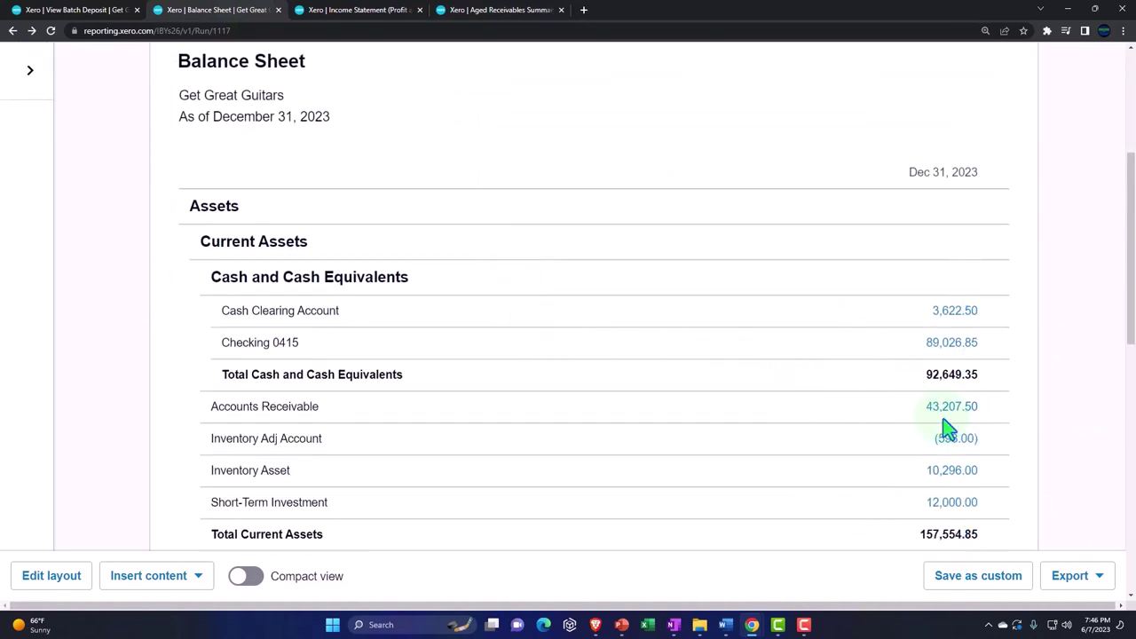
- Return to the batch deposit's browser tab, open the sales invoices, and show only those awaiting payment to check the amounts due
left_click(95, 10)
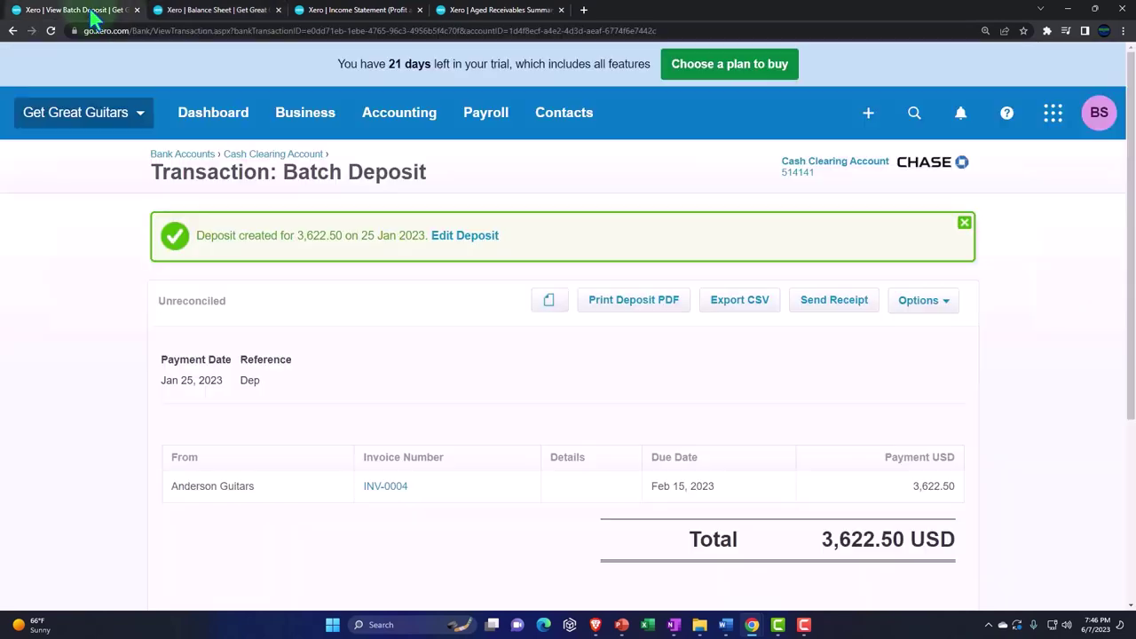
left_click(321, 121)
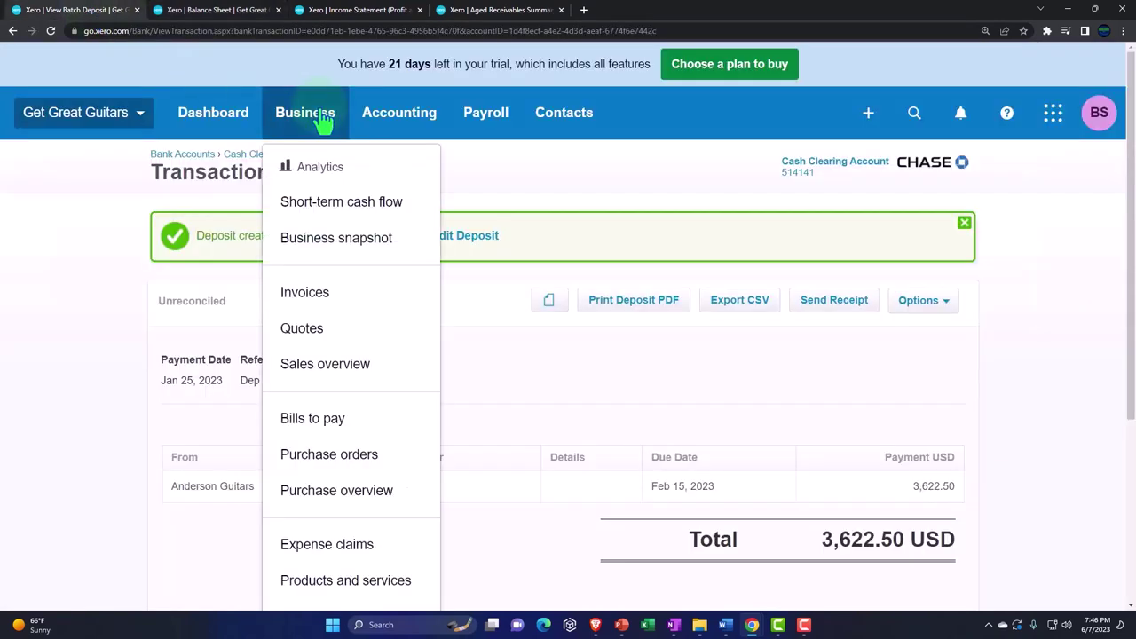
left_click(307, 295)
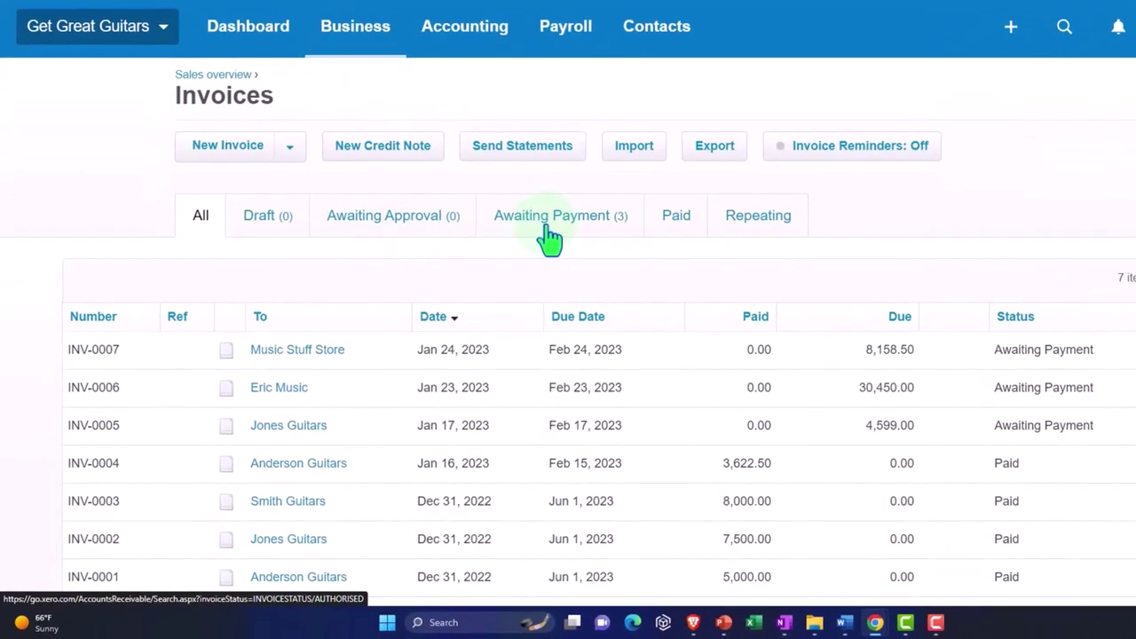
left_click(543, 227)
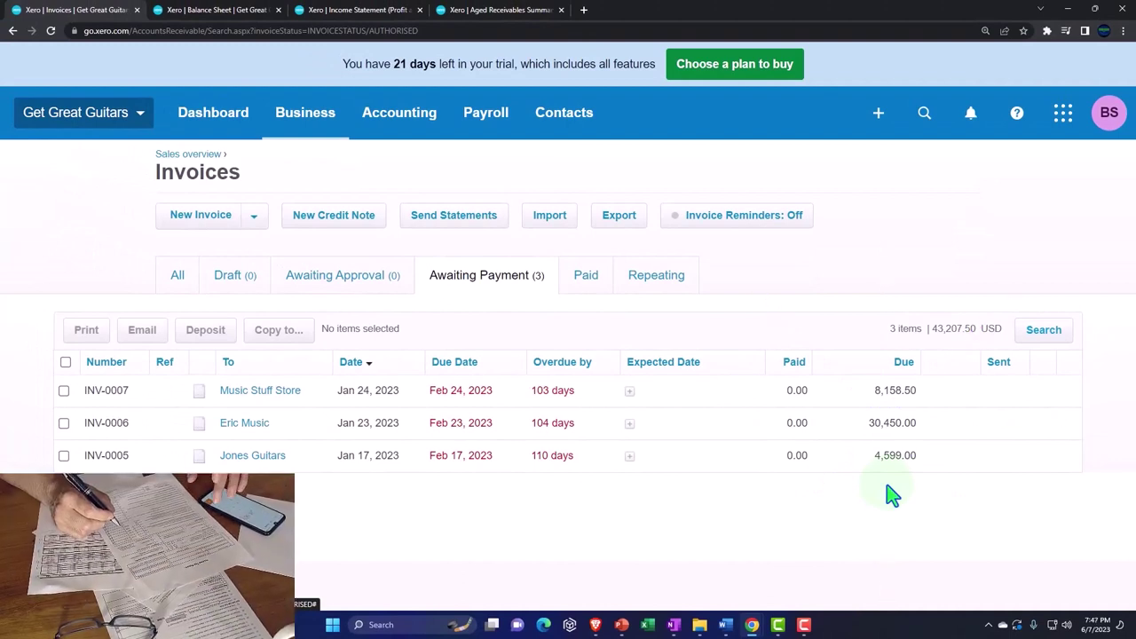
- Open the Customers contact list and examine the amount each customer owes
left_click(583, 126)
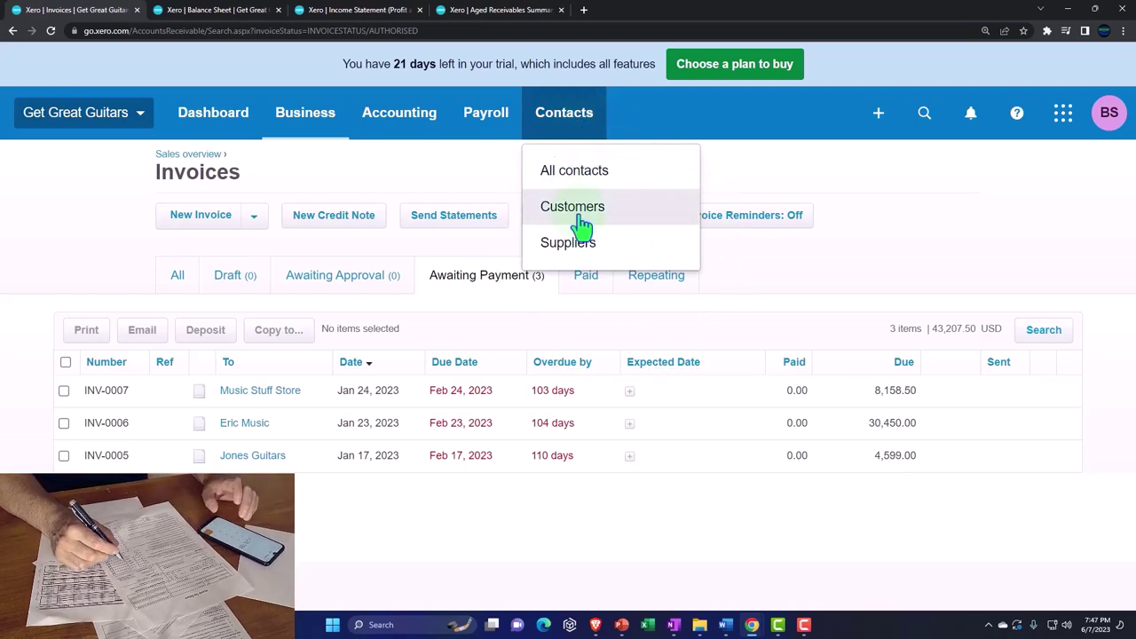
left_click(575, 206)
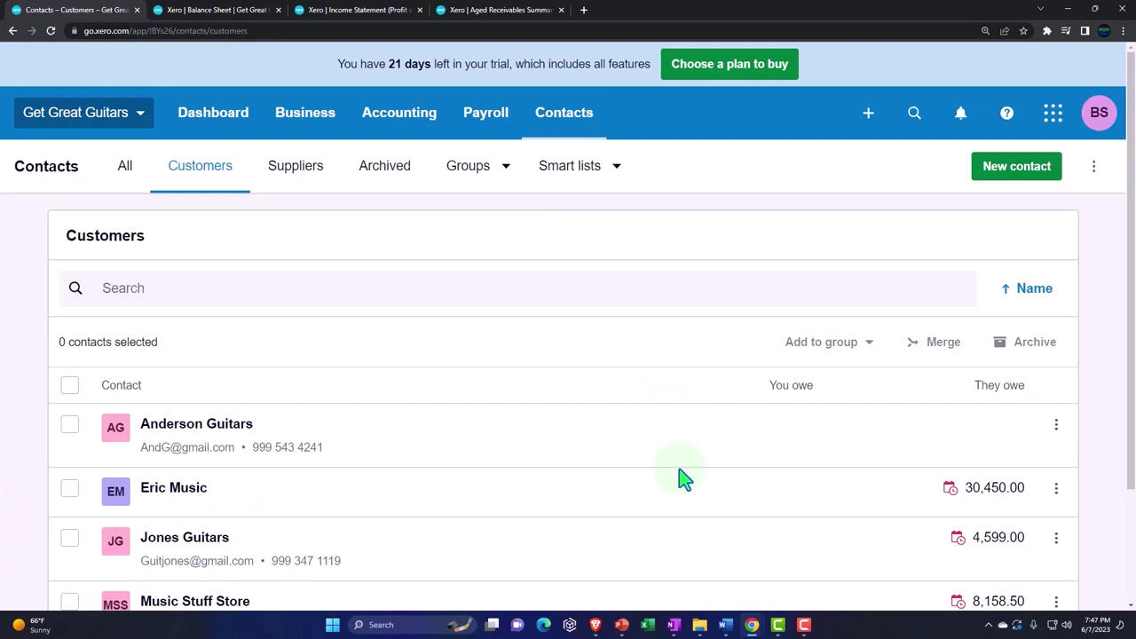
scroll(683, 479, "down", 3)
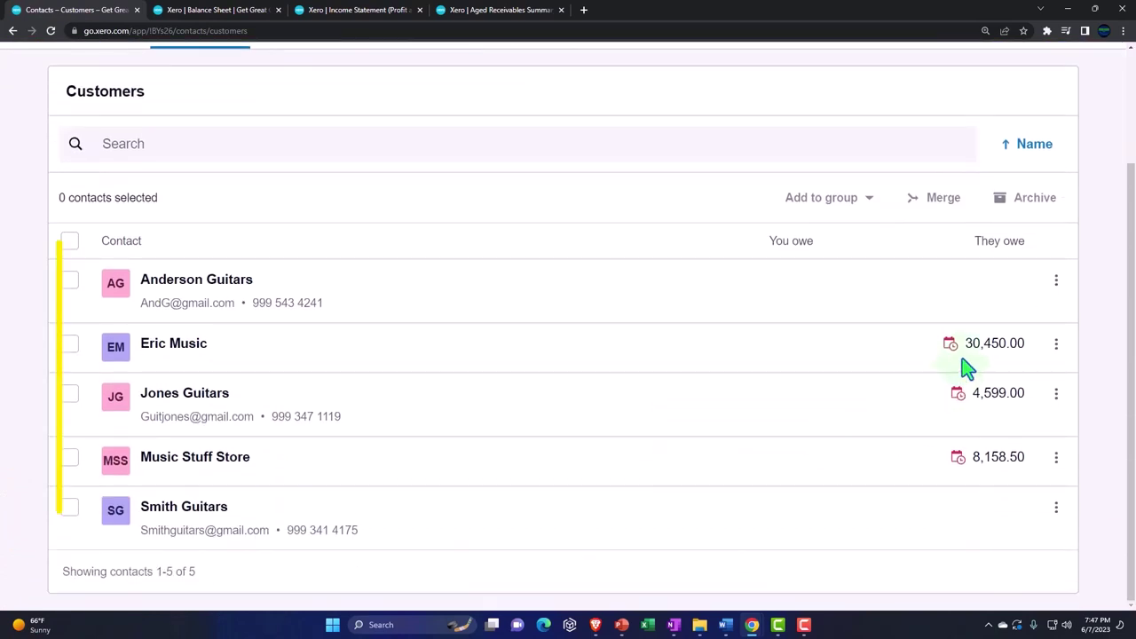
- Open the Anderson Guitars contact record and examine its paid invoices in the activity list
left_click(196, 280)
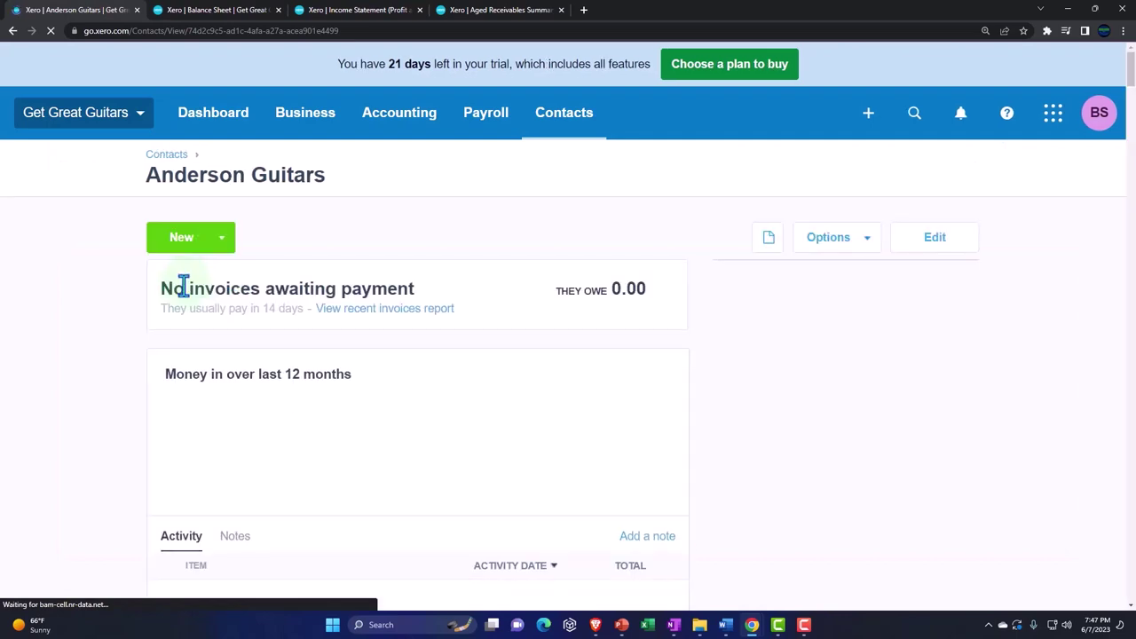
scroll(186, 297, "down", 3)
scroll(186, 310, "down", 1)
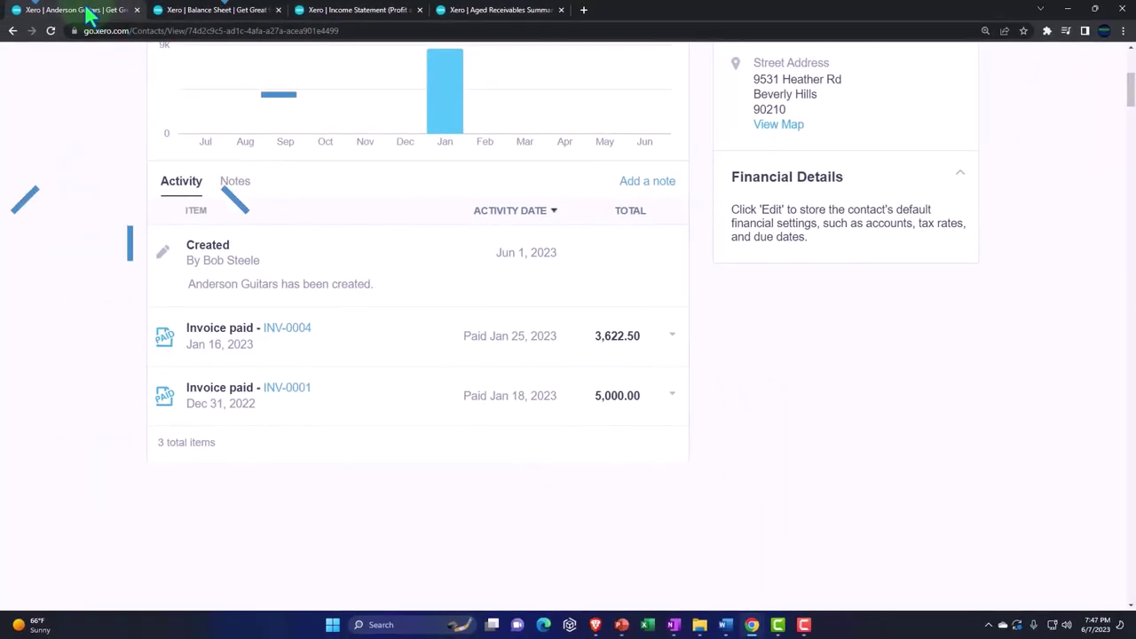
scroll(178, 210, "up", 5)
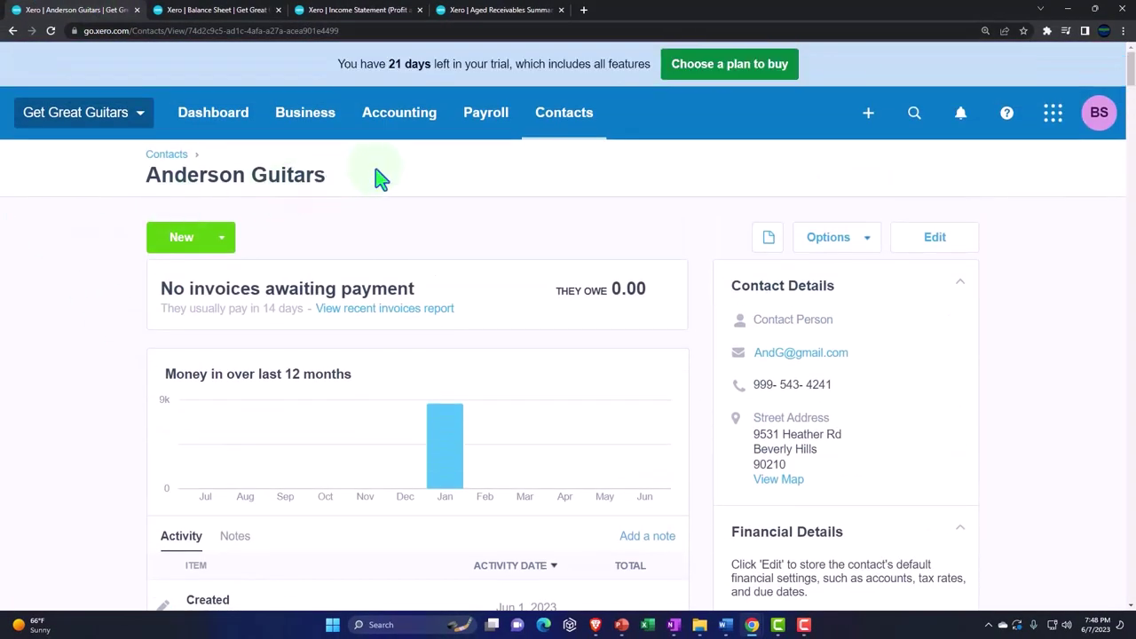
- Go back to the sales invoices and list all of them with their payment status
left_click(408, 132)
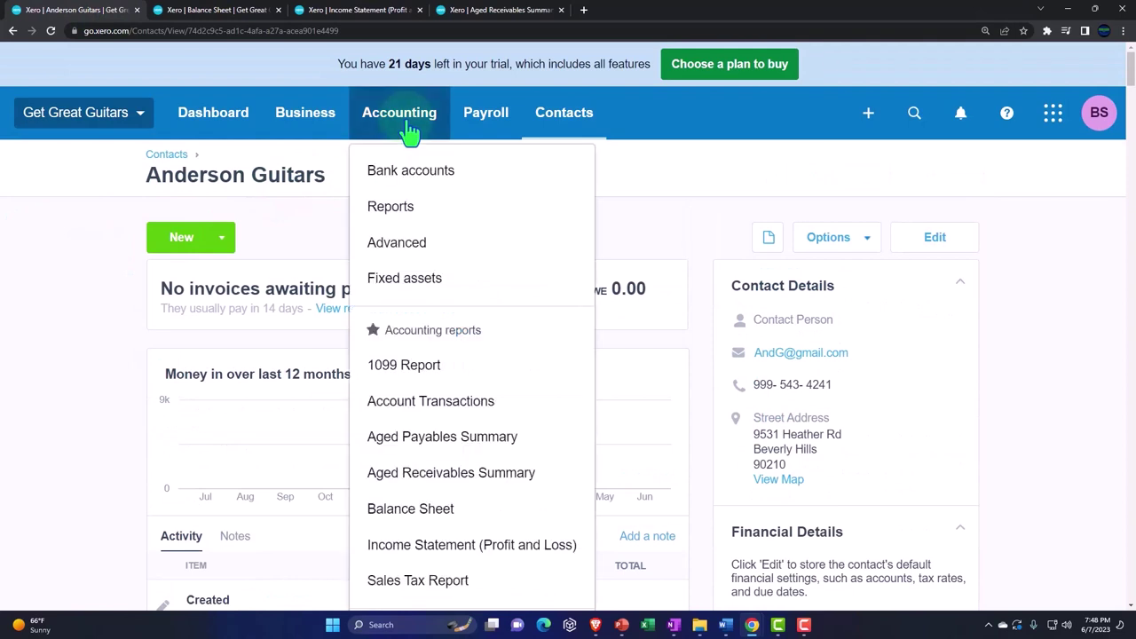
left_click(321, 131)
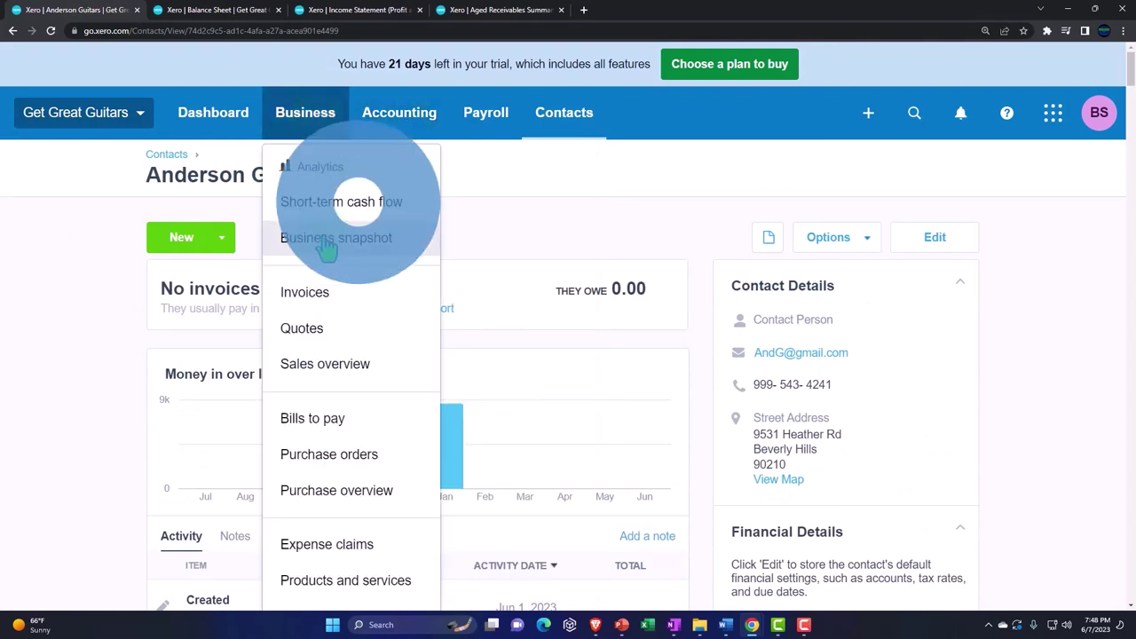
left_click(306, 293)
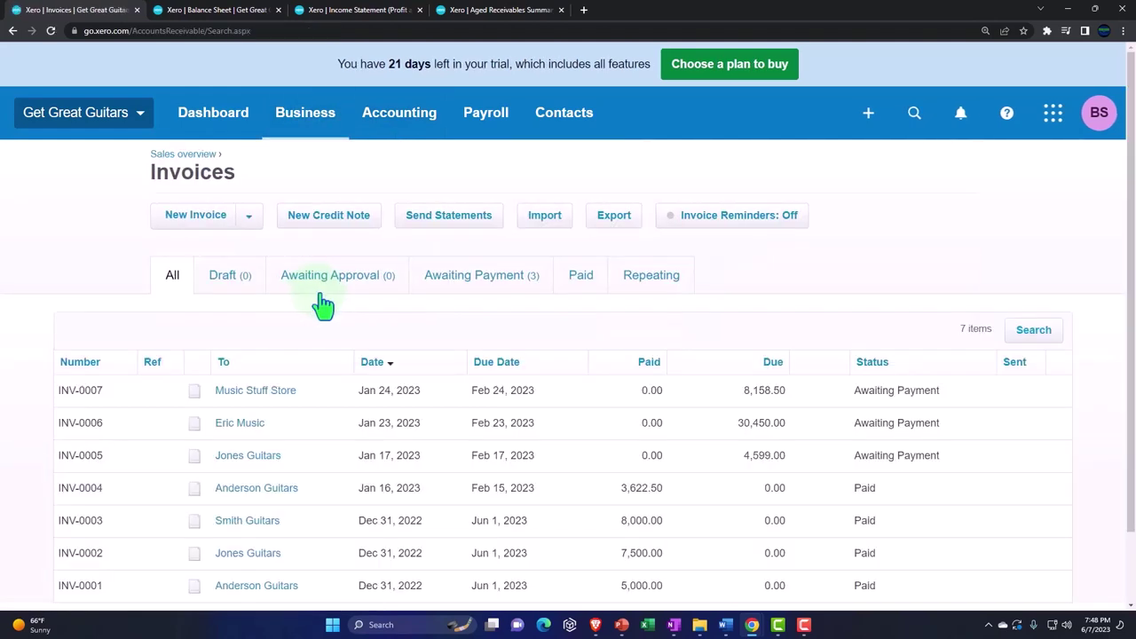
- Start a batch deposit for invoice INV-0006 from the invoices awaiting payment
left_click(448, 283)
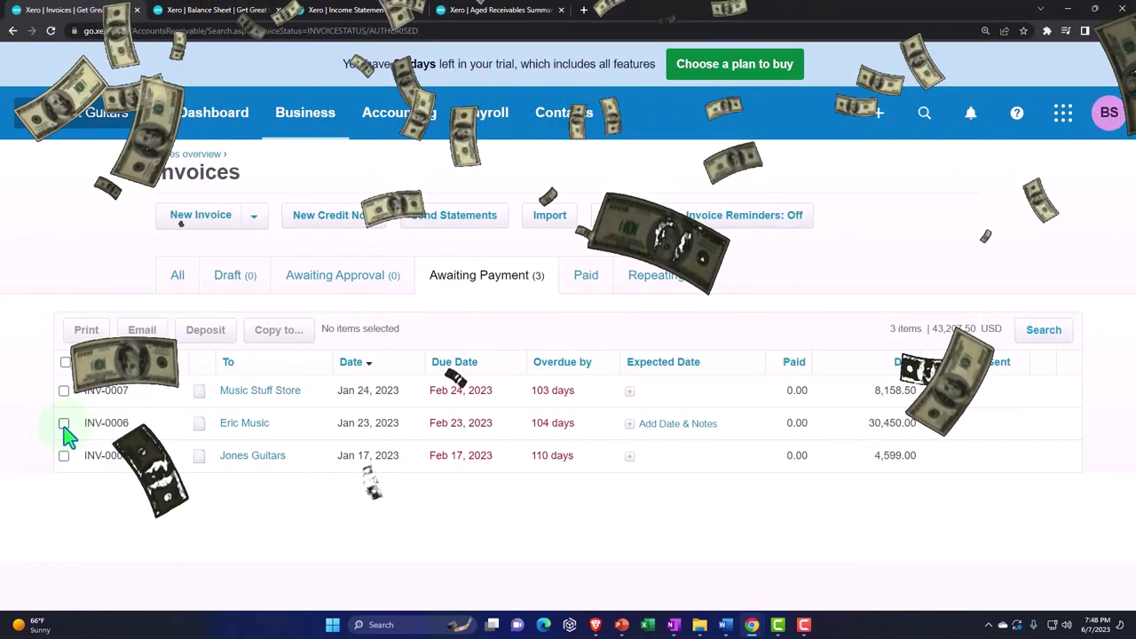
left_click(63, 423)
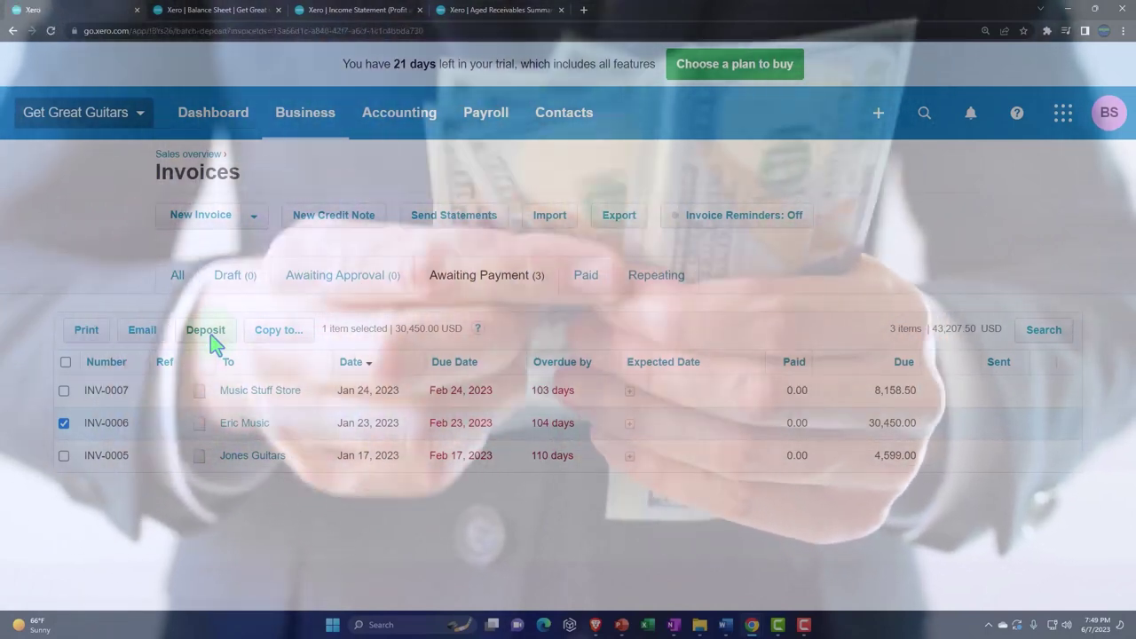
left_click(206, 331)
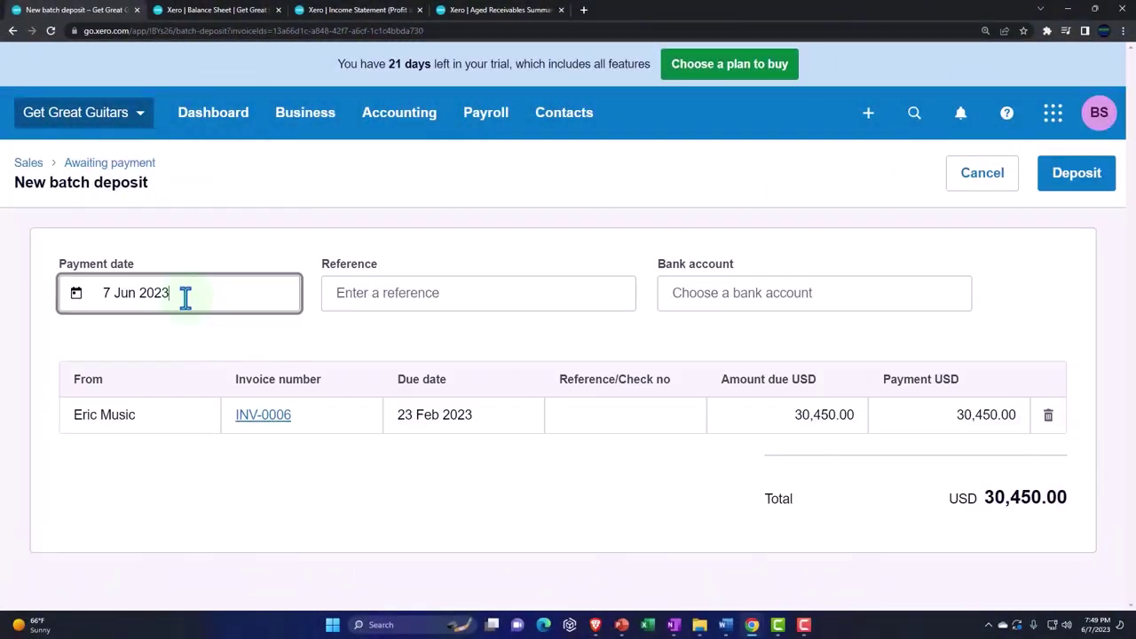
- Record the deposit with payment date 25 Jan 2023, reference Dep and bank account 1110 - Cash Clearing Account
left_click(185, 297)
left_click(181, 341)
left_click(172, 314)
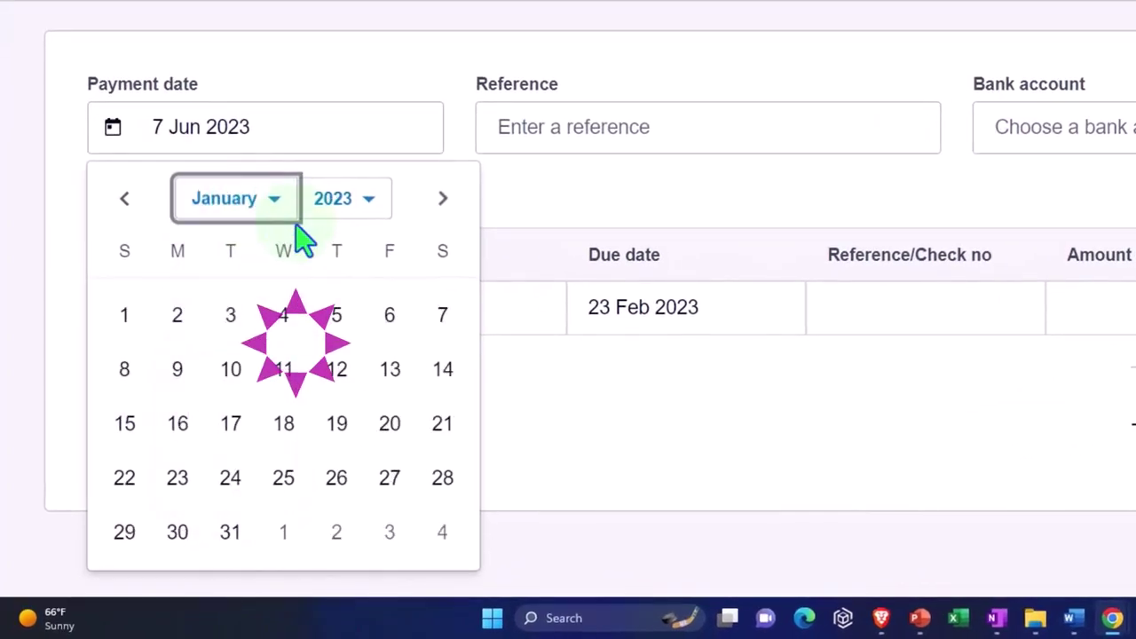
left_click(283, 479)
type("Dep")
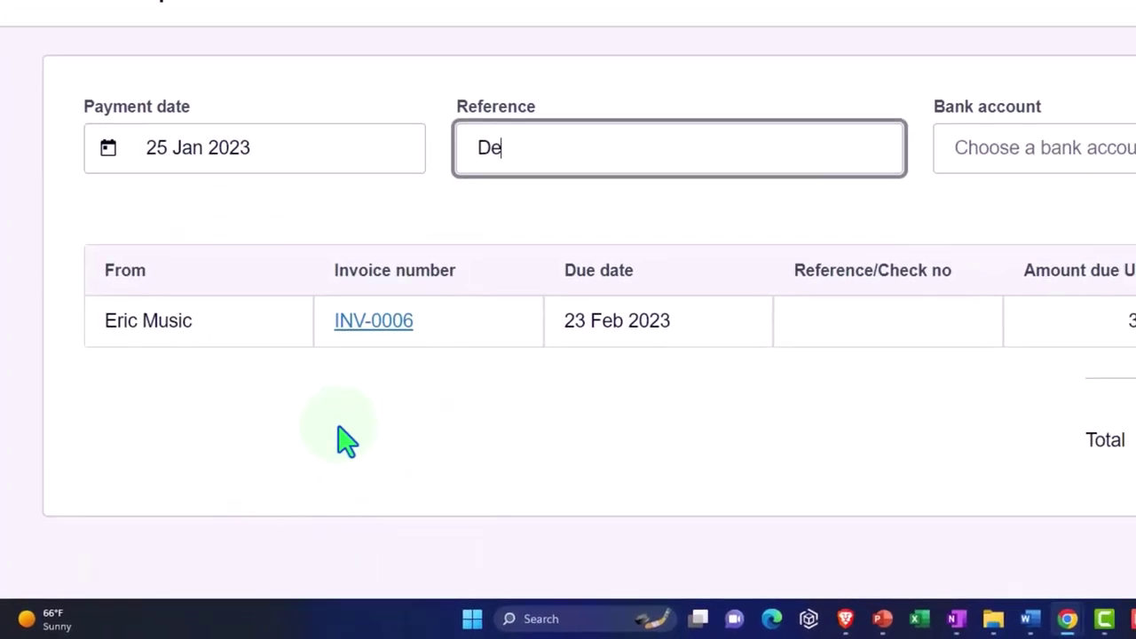
key("Tab")
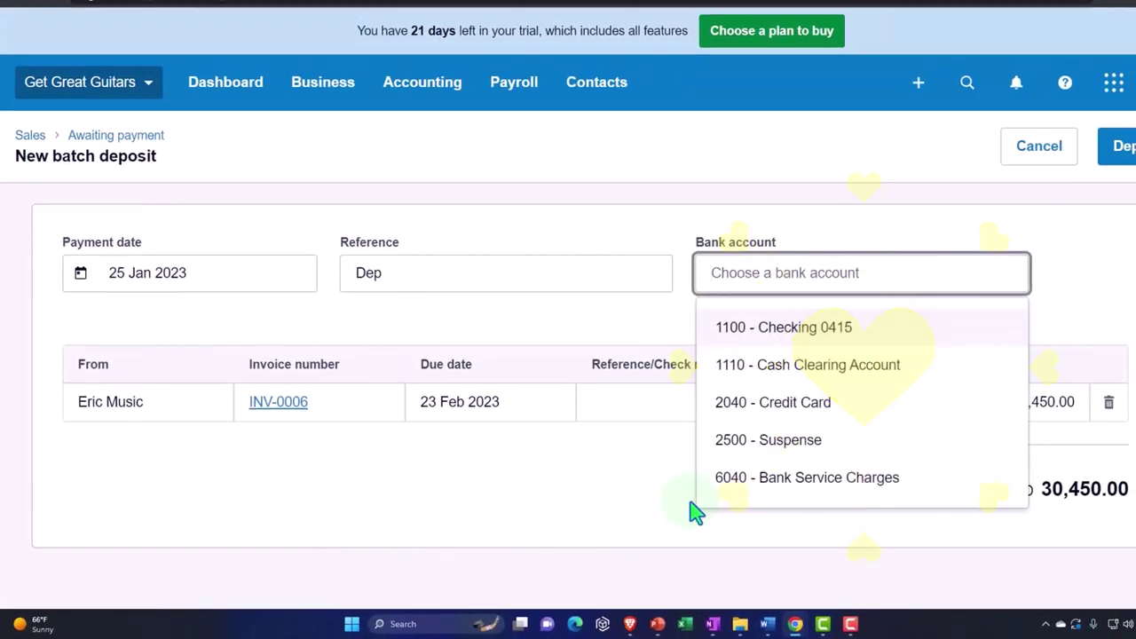
left_click(774, 367)
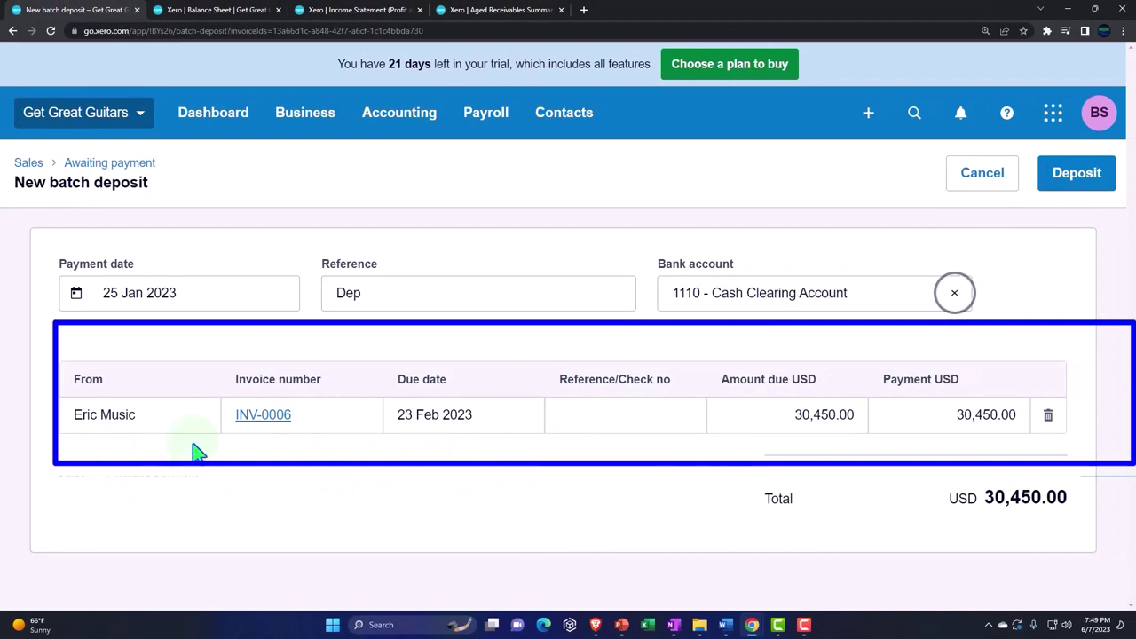
left_click(1088, 190)
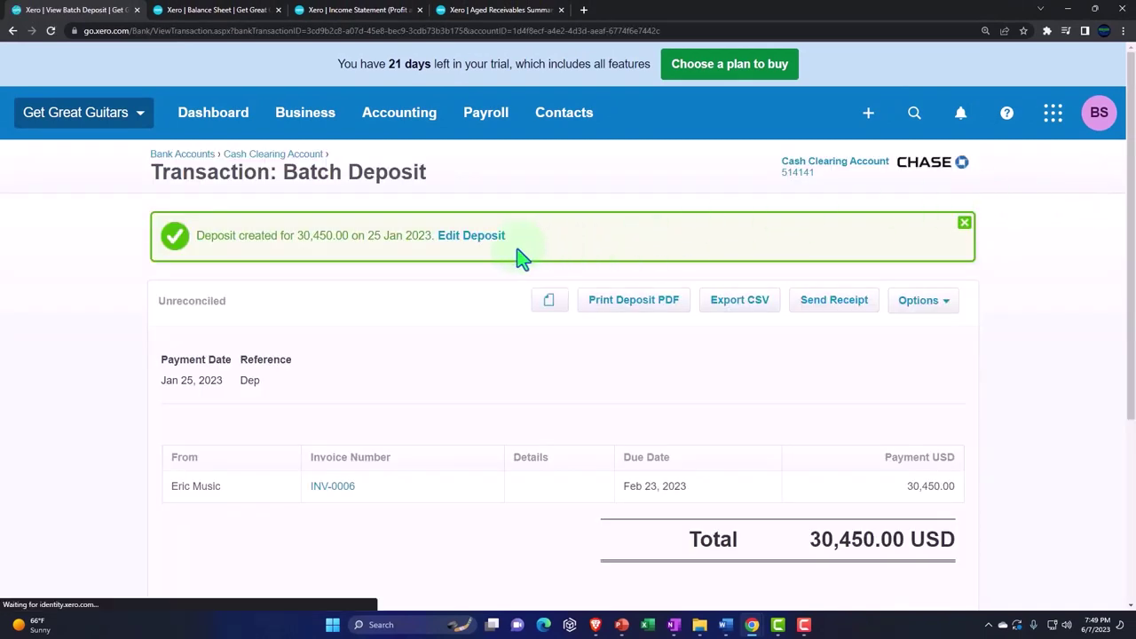
- Refresh the Balance Sheet report and examine the Cash Clearing Account and Accounts Receivable balances
left_click(229, 11)
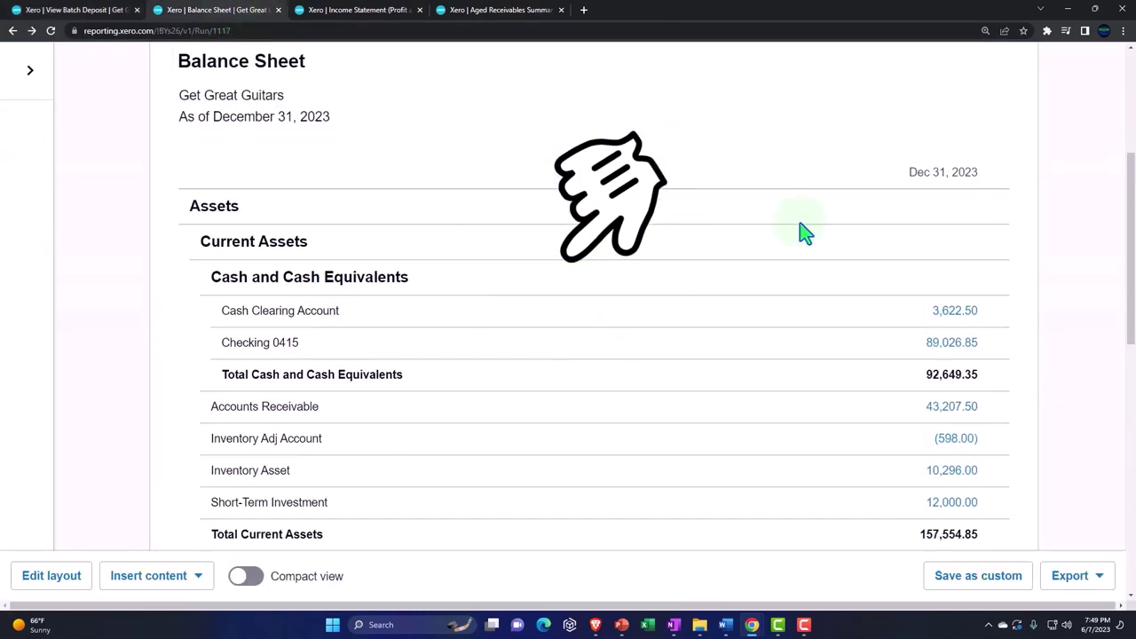
scroll(804, 233, "up", 5)
left_click(994, 208)
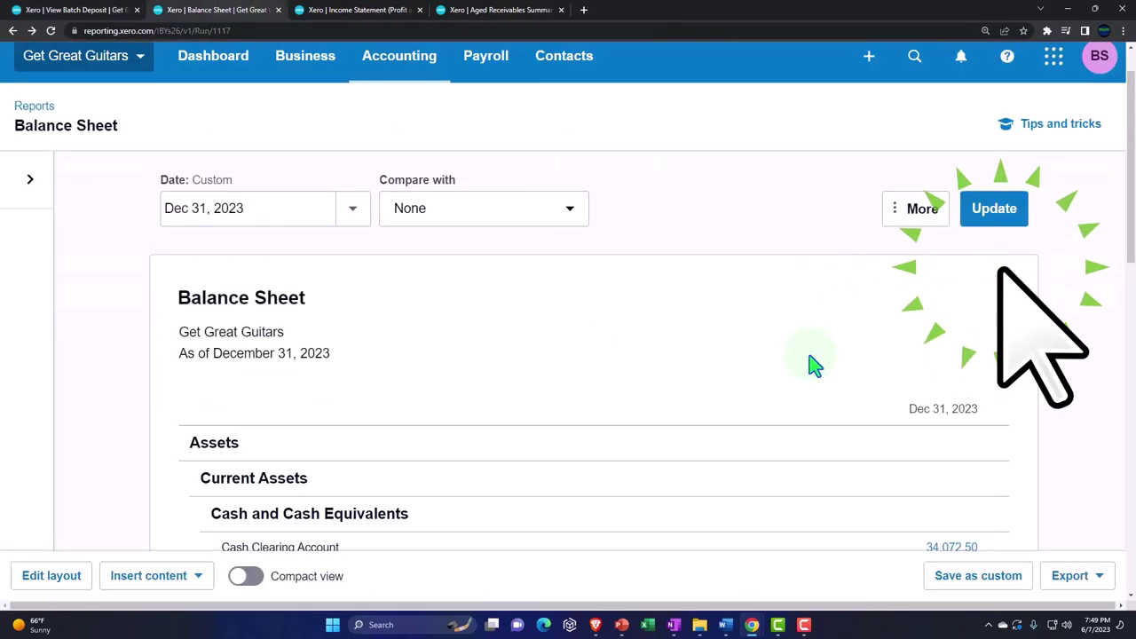
scroll(813, 363, "down", 3)
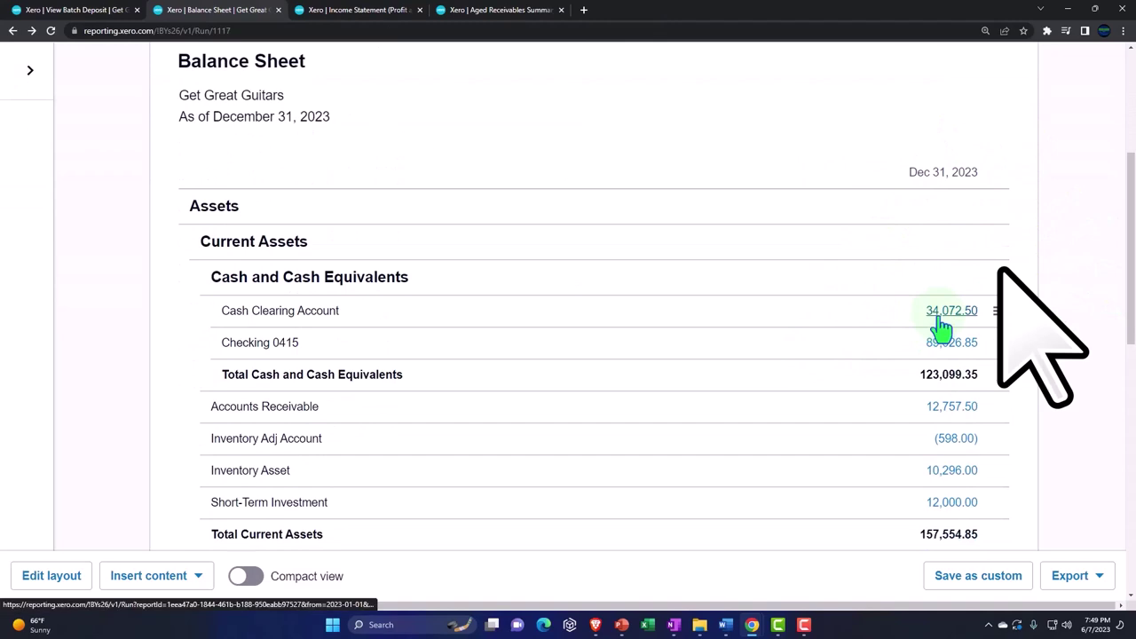
scroll(941, 328, "down", 1)
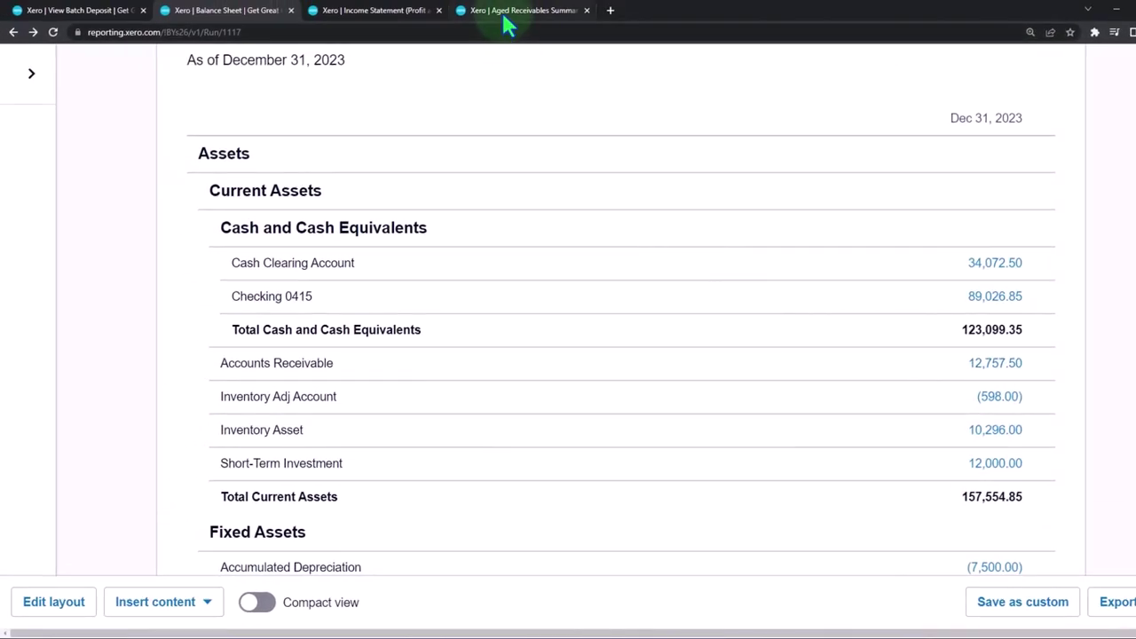
- Refresh the Aged Receivables Summary and compare its total with Accounts Receivable on the Balance Sheet
left_click(504, 16)
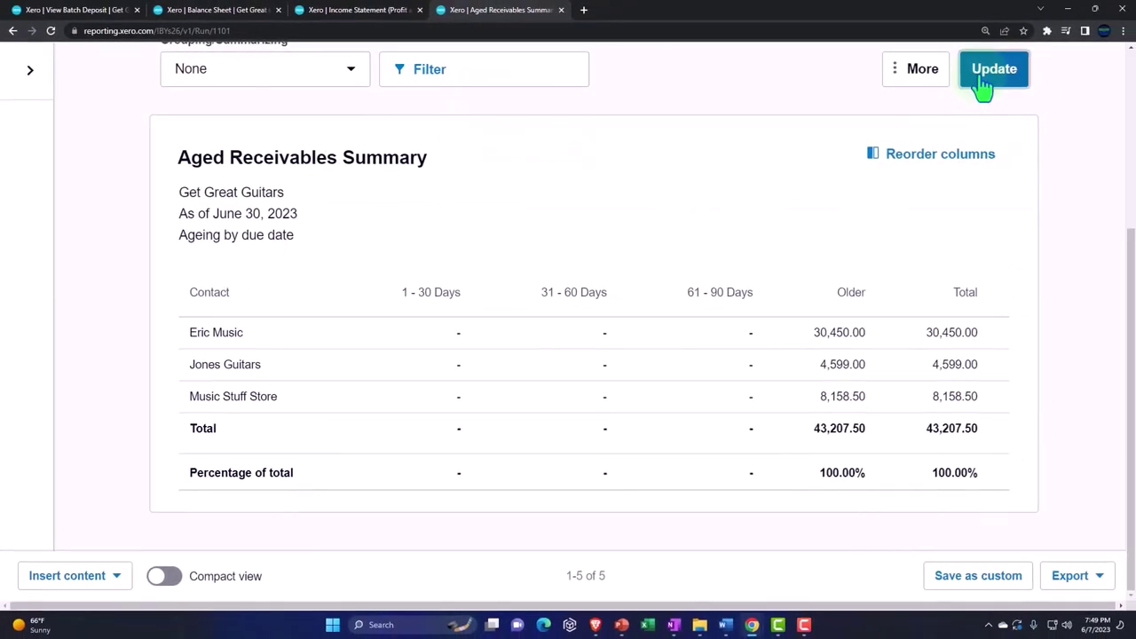
left_click(992, 69)
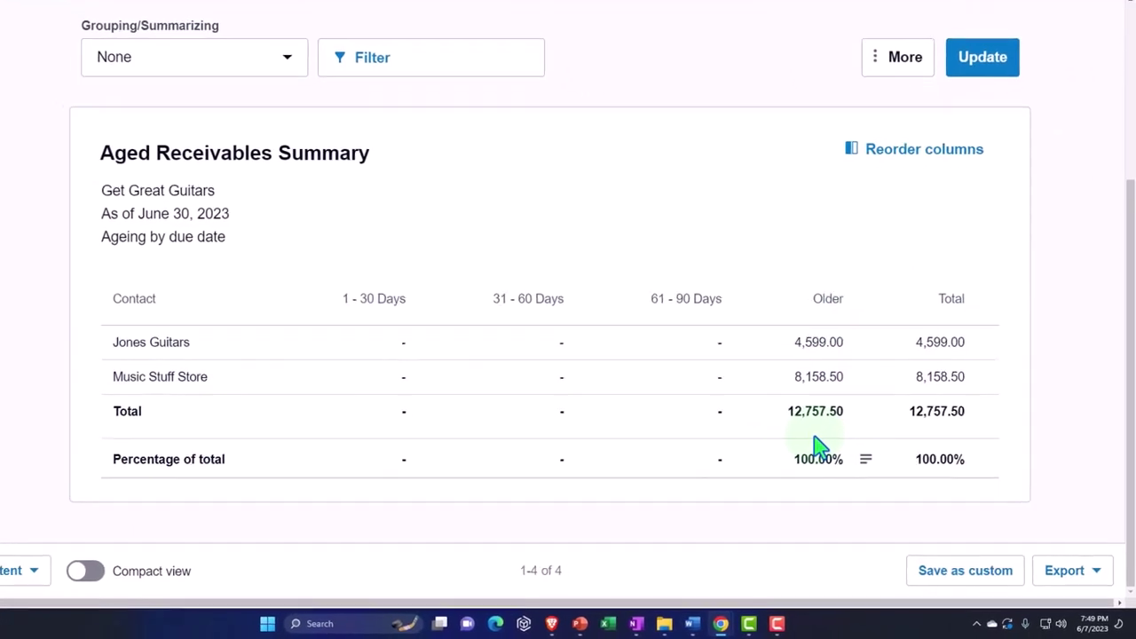
left_click(809, 417)
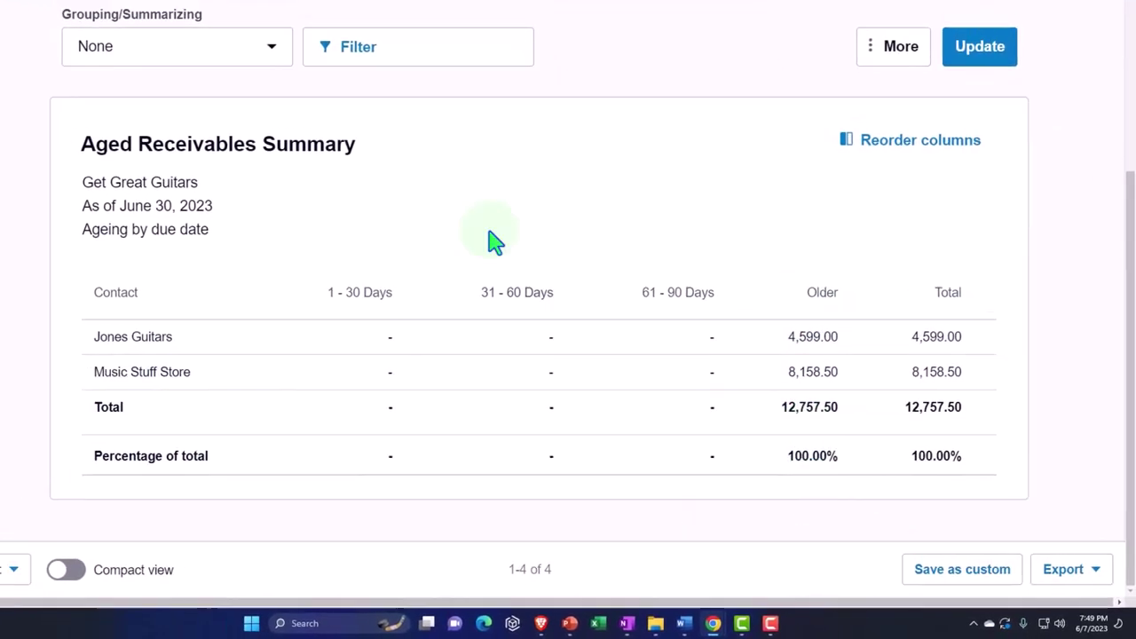
left_click(213, 10)
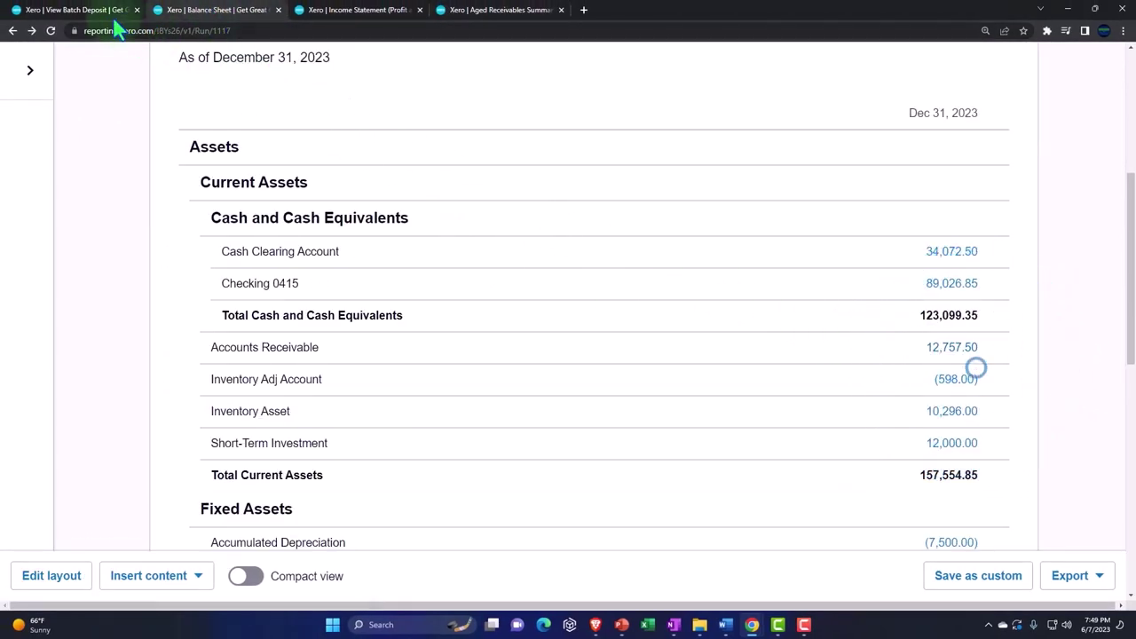
- Return to the batch deposit's browser tab, open the sales invoices, and review those awaiting payment and those already paid
left_click(76, 10)
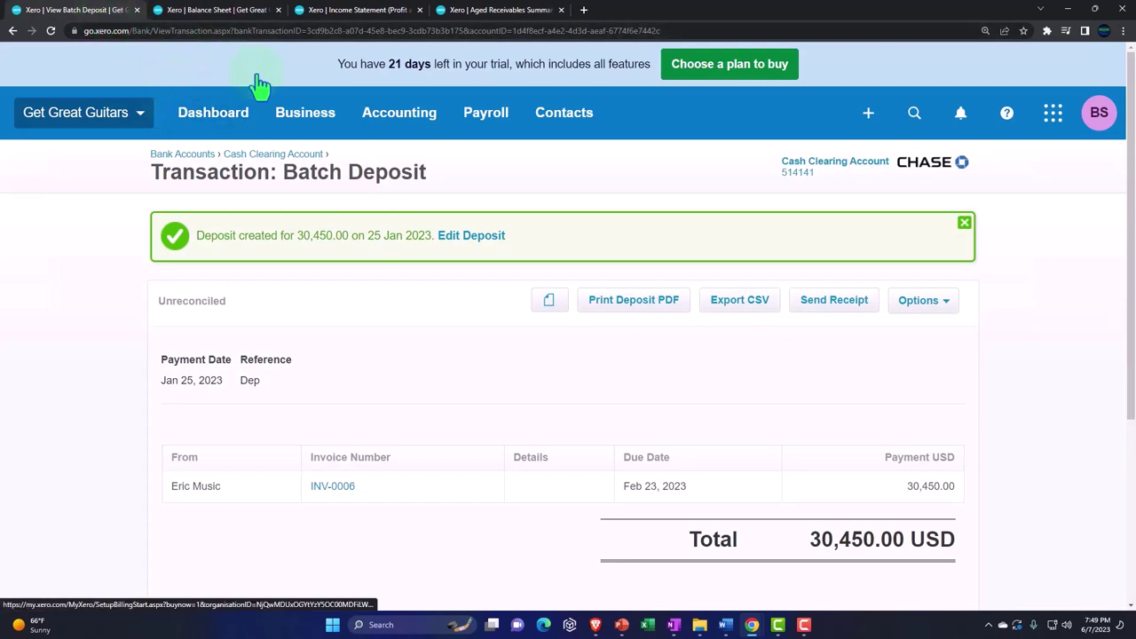
left_click(310, 123)
left_click(354, 301)
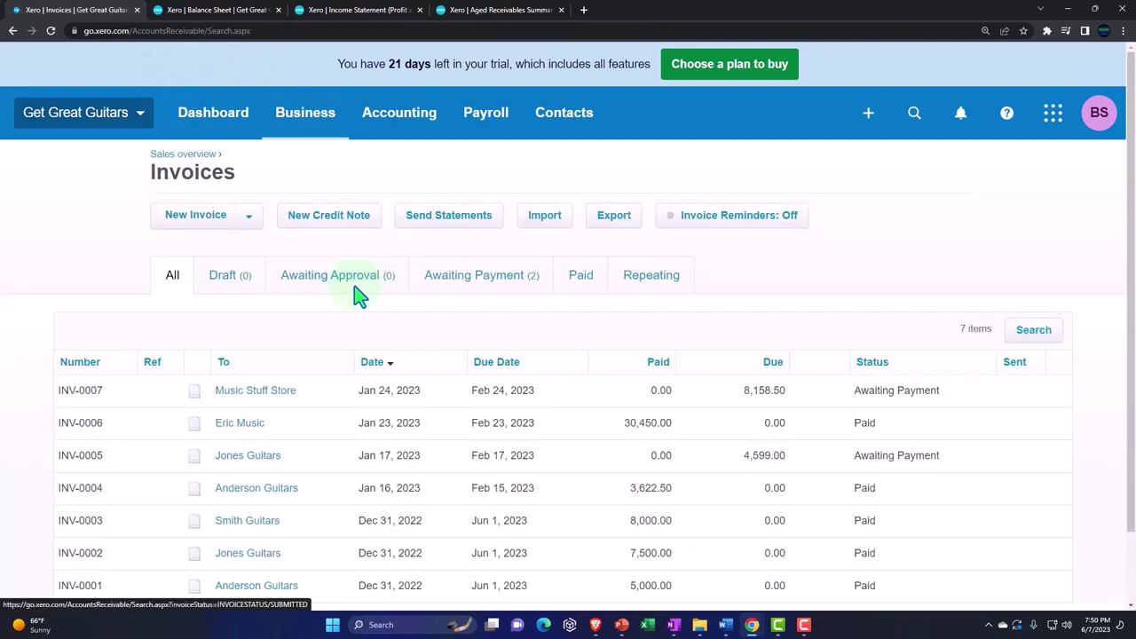
left_click(460, 288)
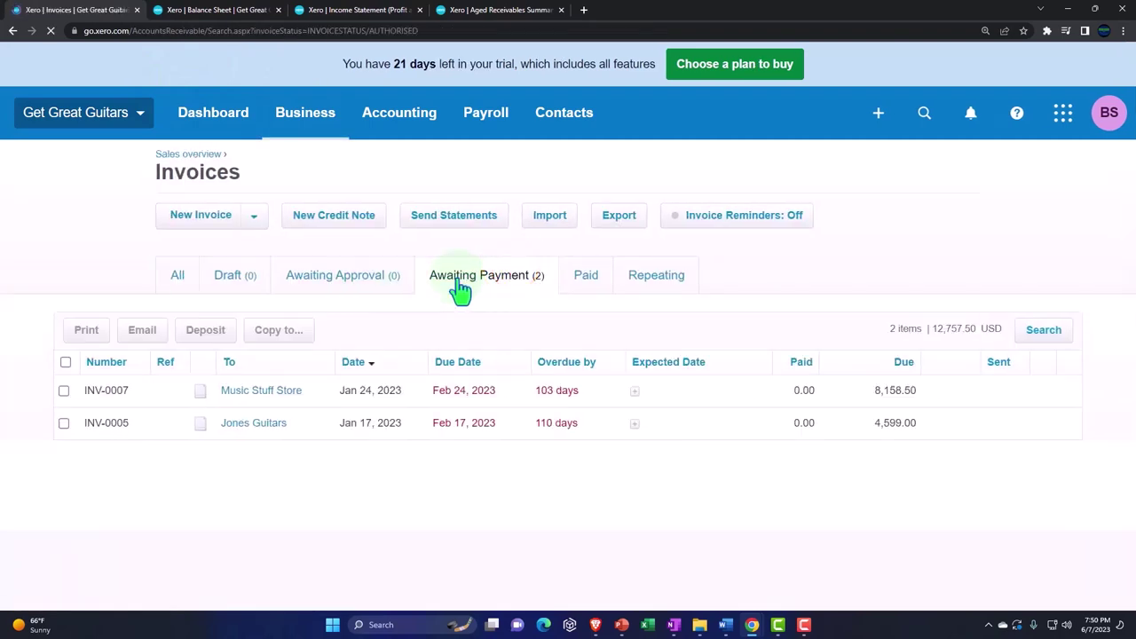
left_click(585, 282)
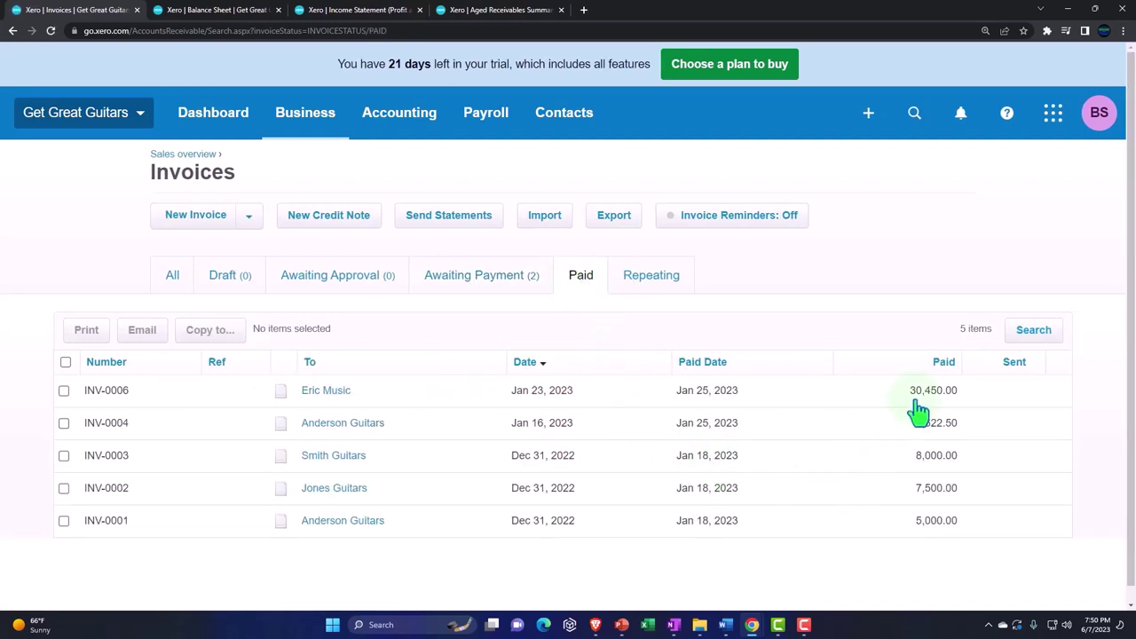
left_click(477, 283)
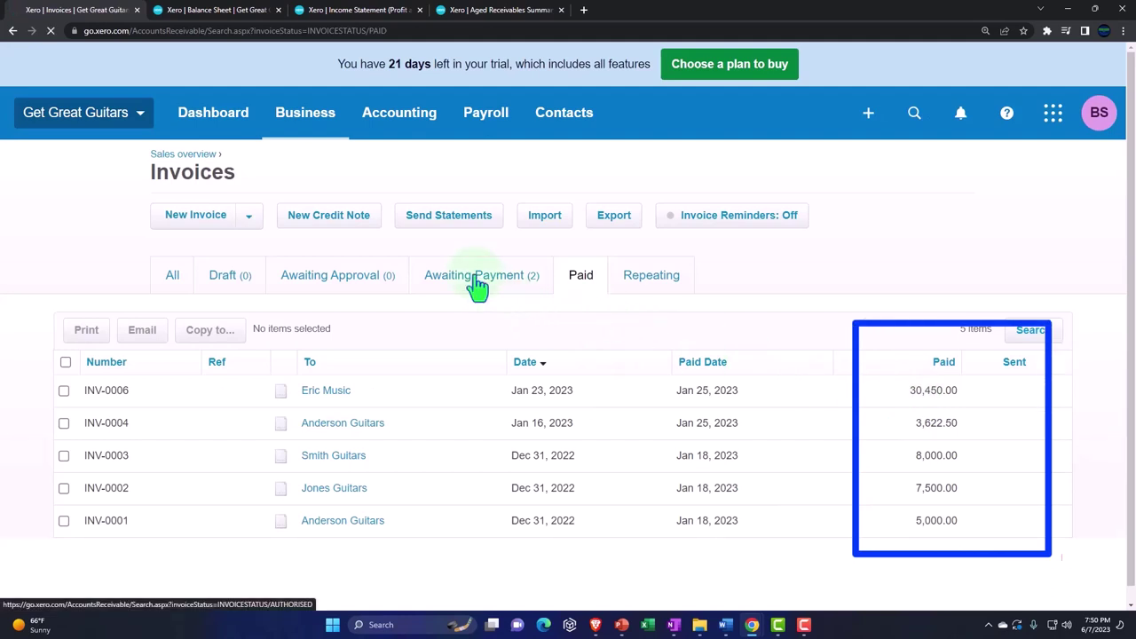
left_click(470, 286)
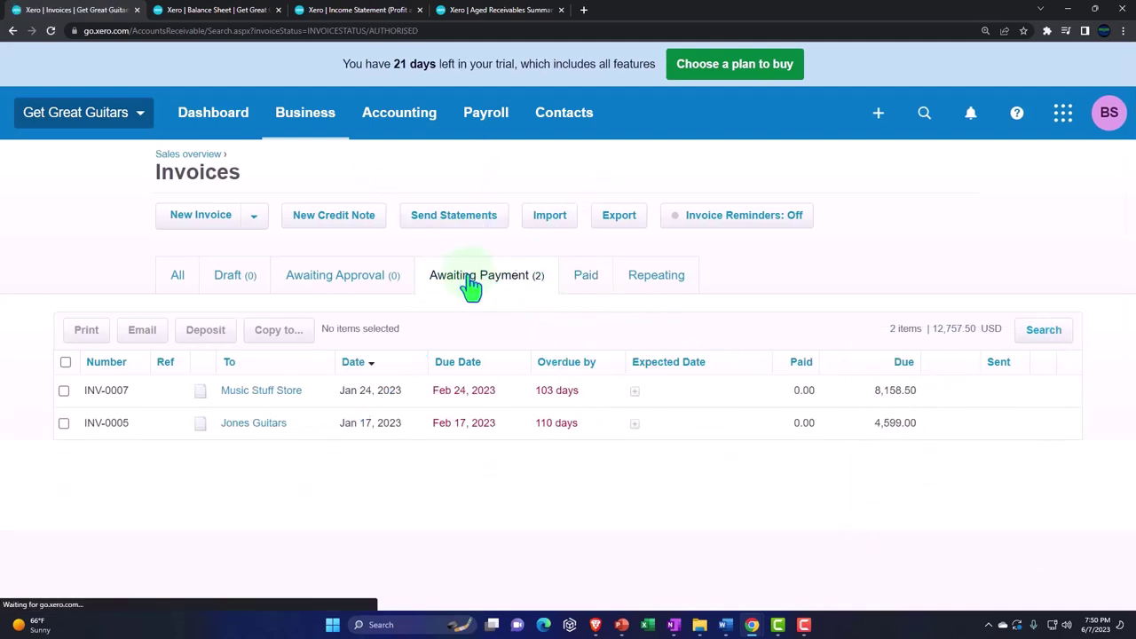
left_click(572, 131)
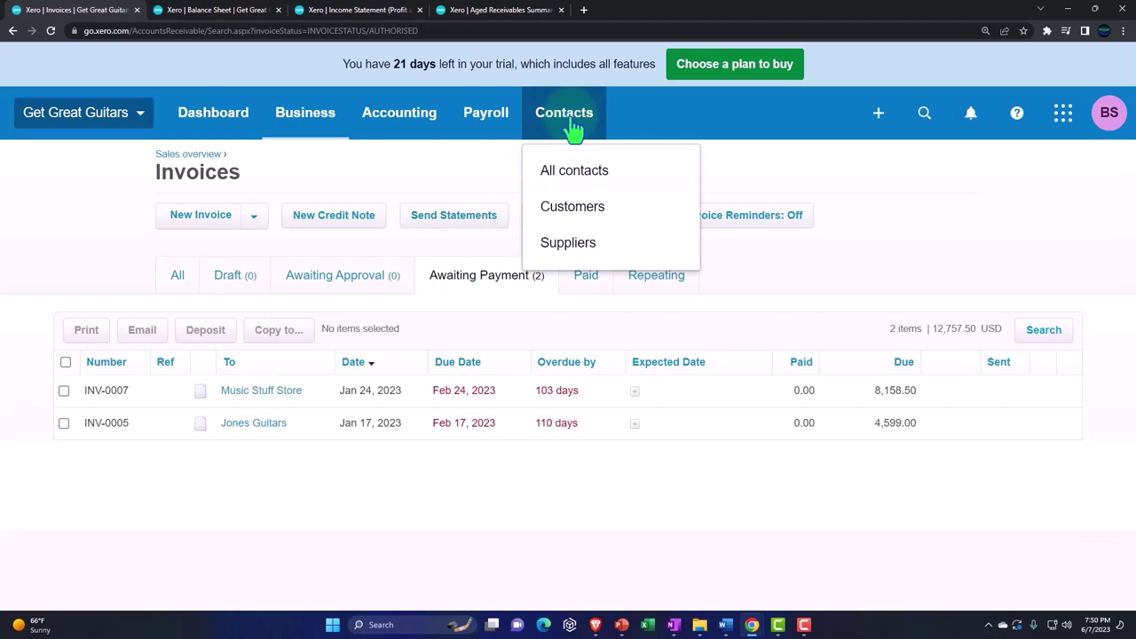
left_click(573, 131)
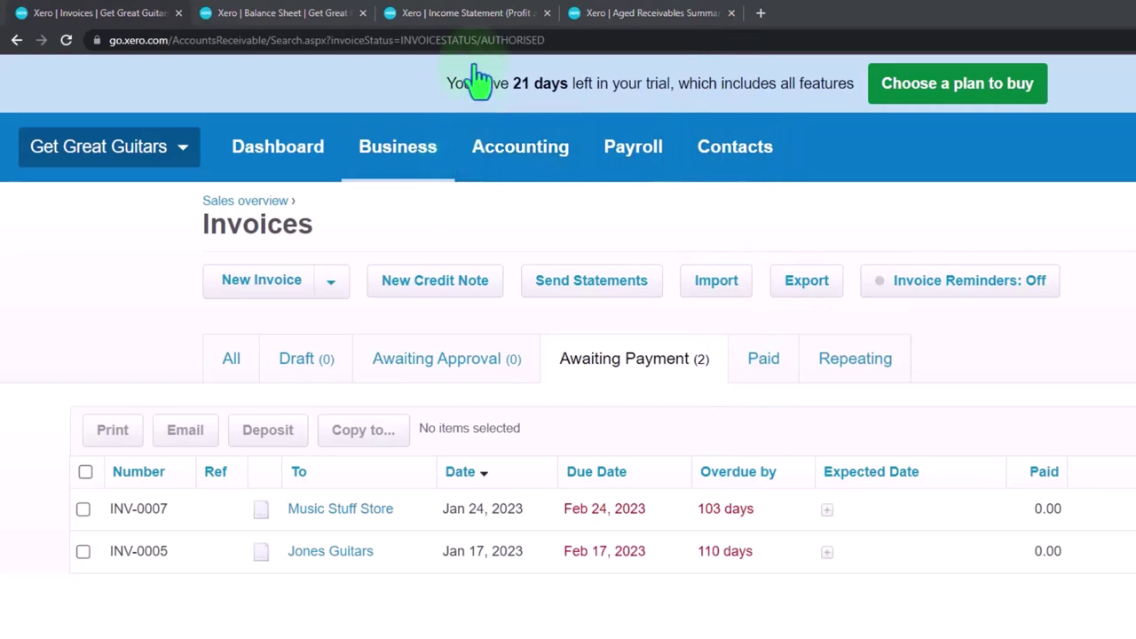
- Go back to the Balance Sheet and examine the Cash Clearing Account and Checking 0415 balances
left_click(297, 14)
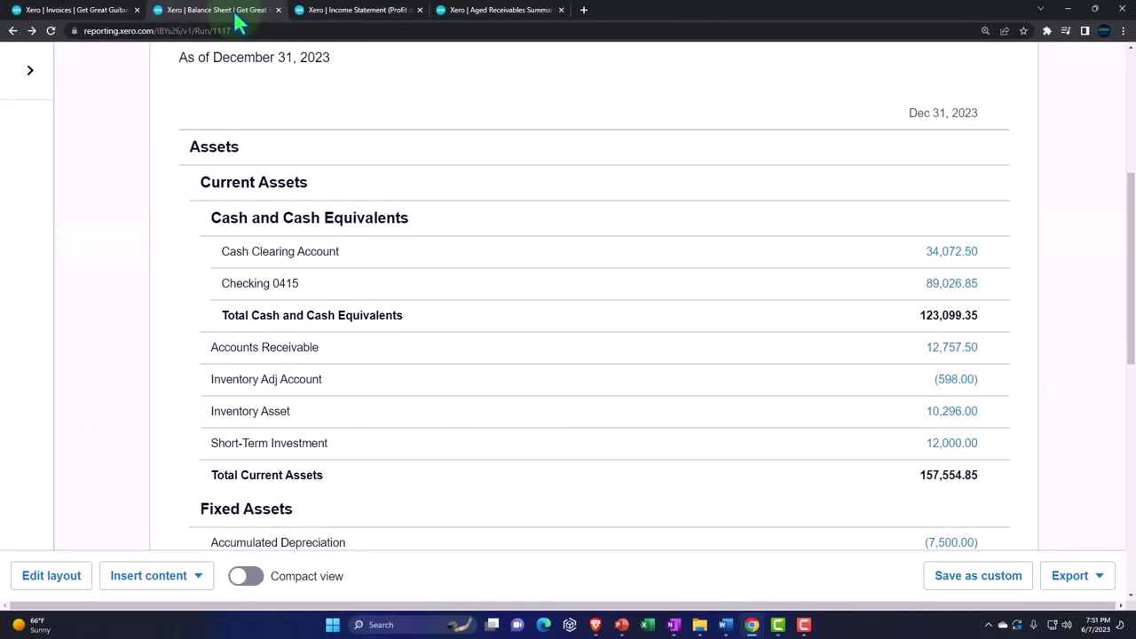
left_click(600, 240)
scroll(600, 241, "up", 2)
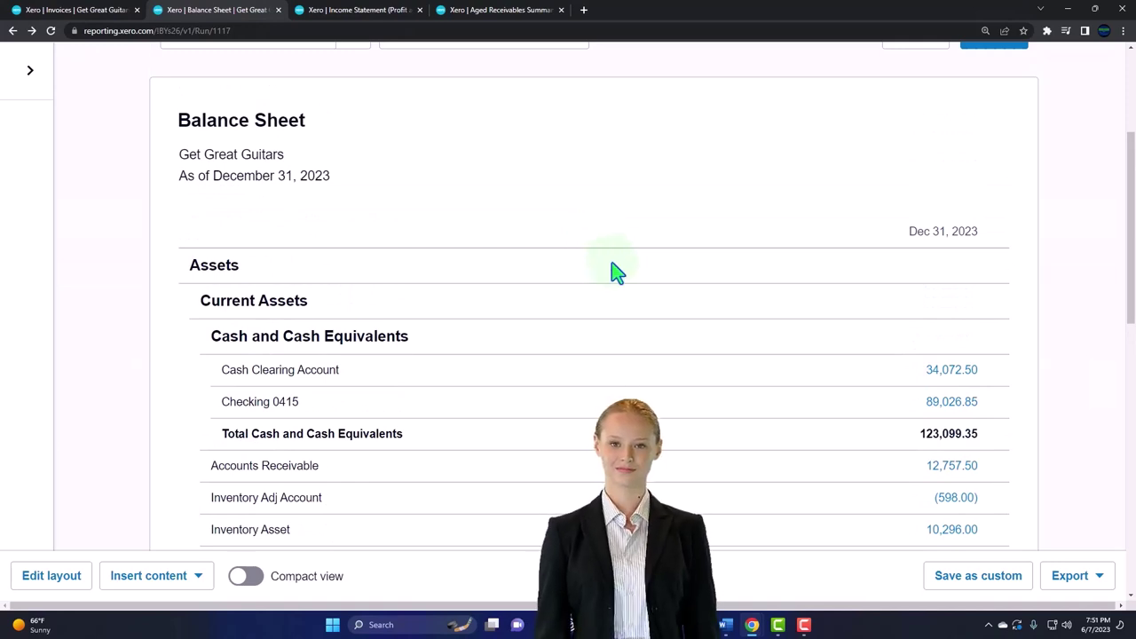
left_click(945, 376)
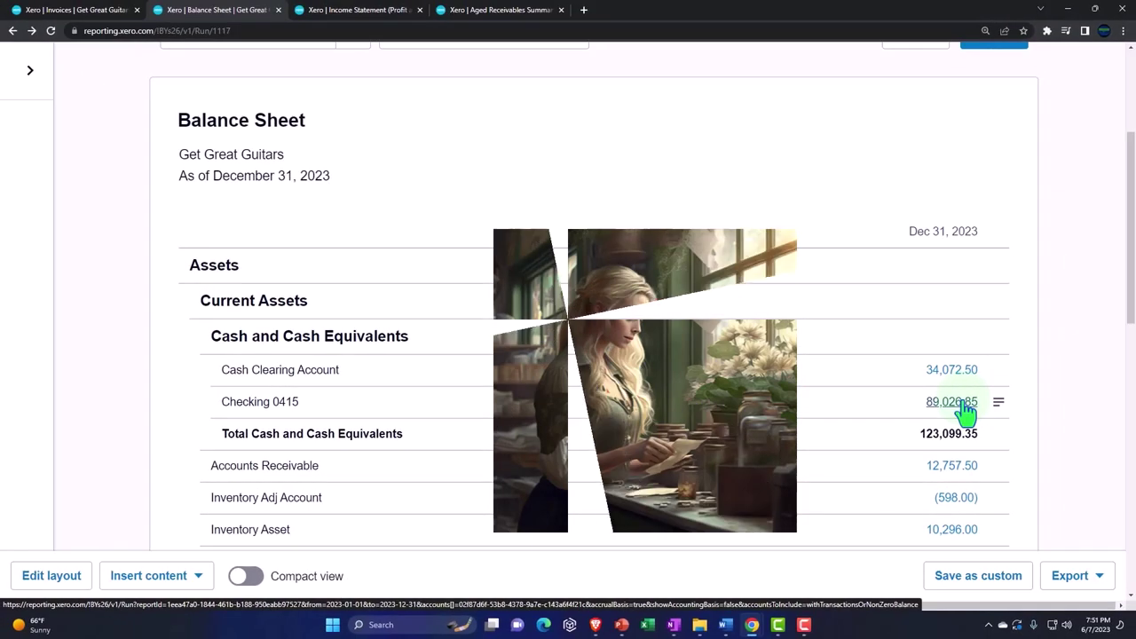
left_click(75, 10)
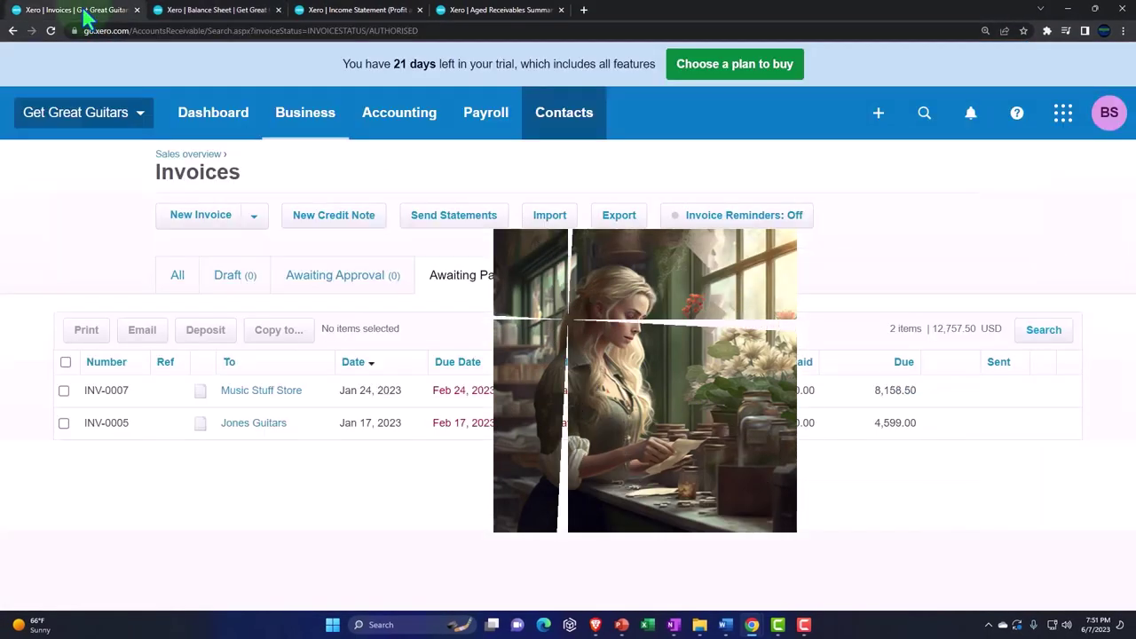
left_click(65, 392)
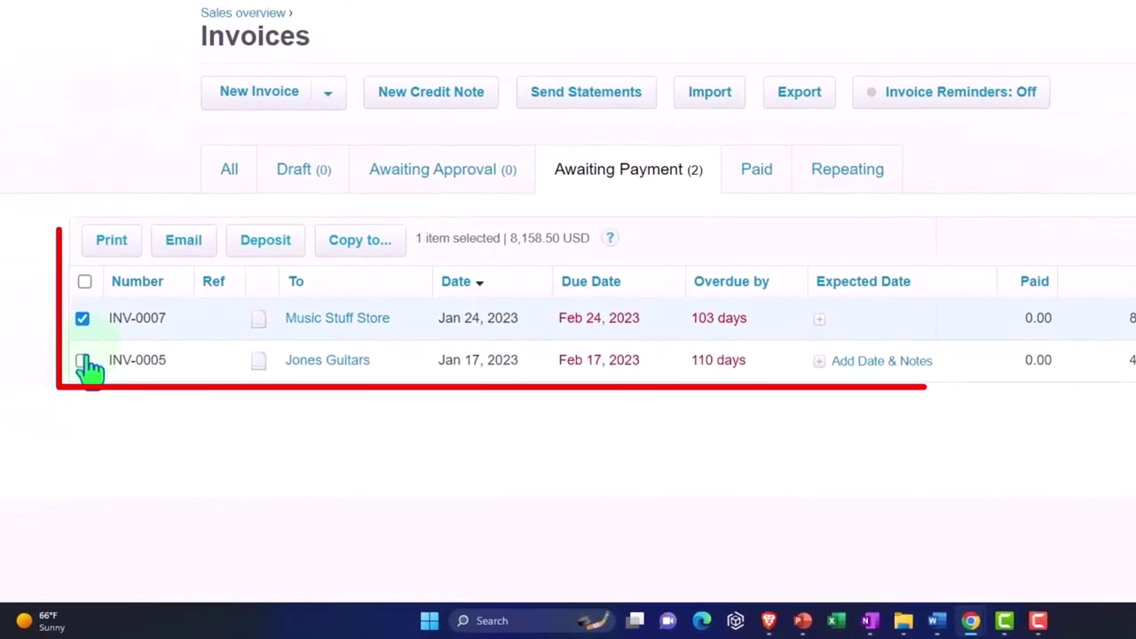
left_click(82, 361)
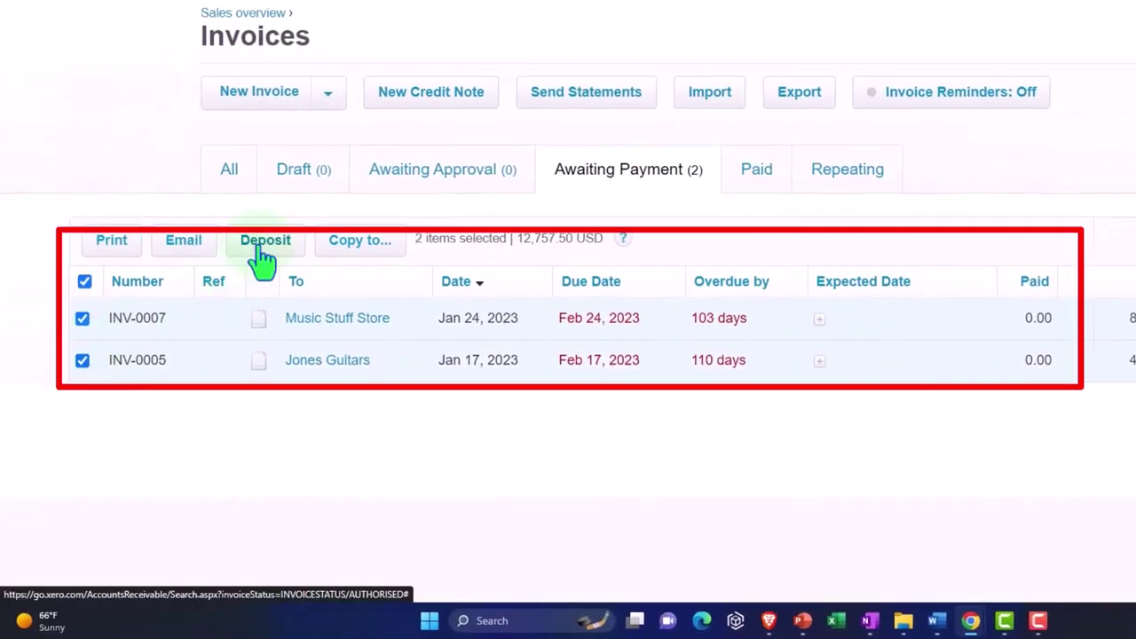
left_click(81, 317)
left_click(83, 361)
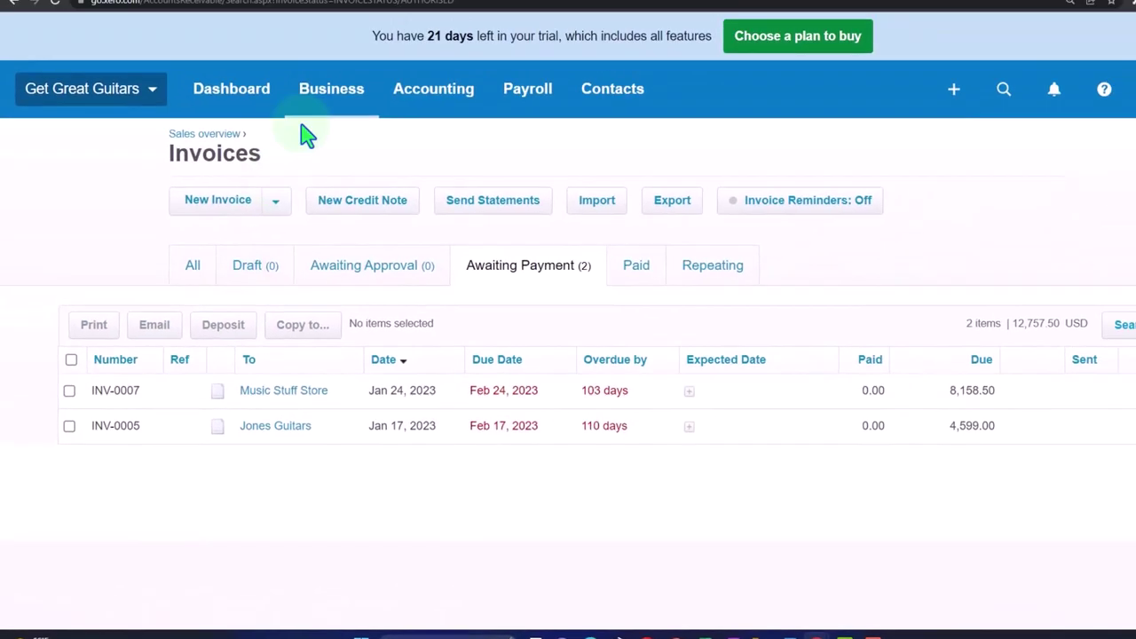
- From the invoices browser tab, start a new money transfer from Cash Clearing Account to Checking 0415
left_click(247, 13)
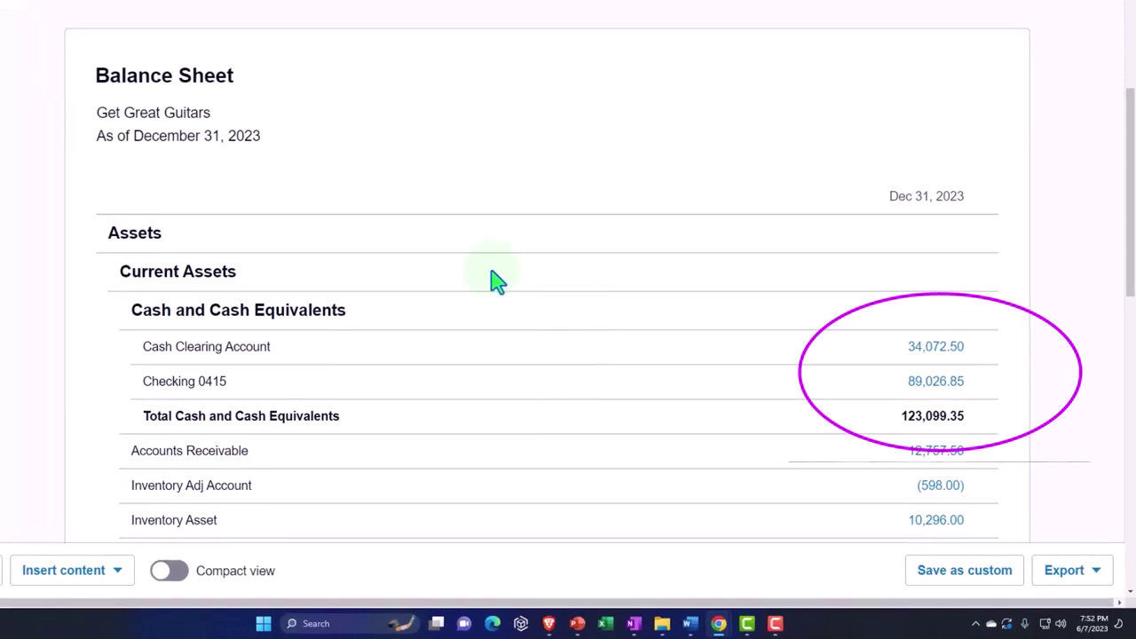
left_click(76, 12)
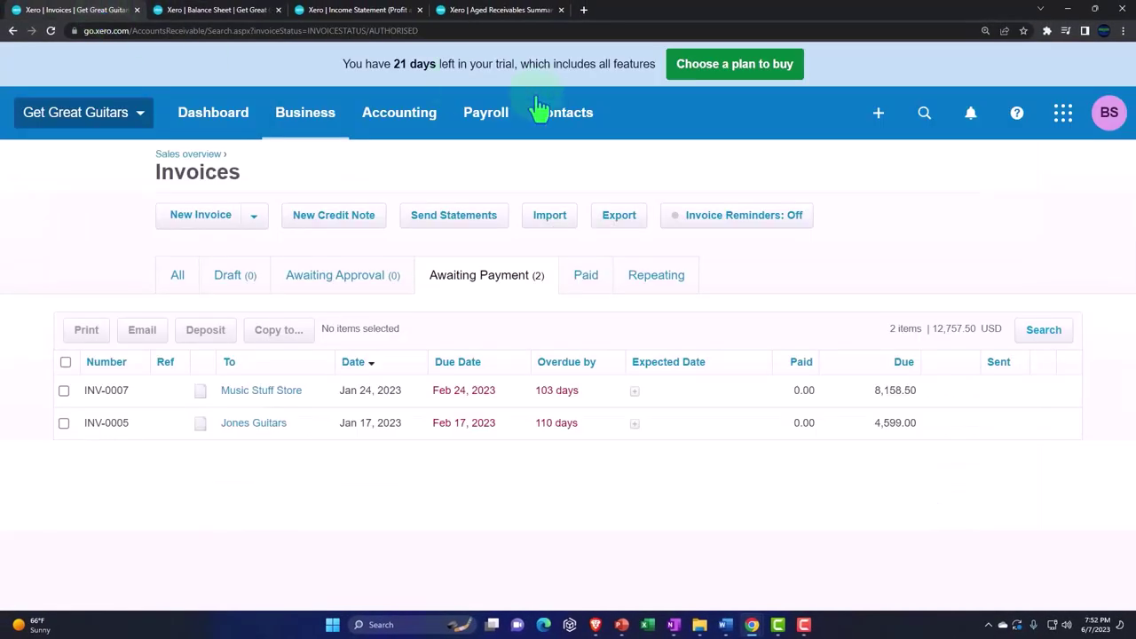
left_click(878, 116)
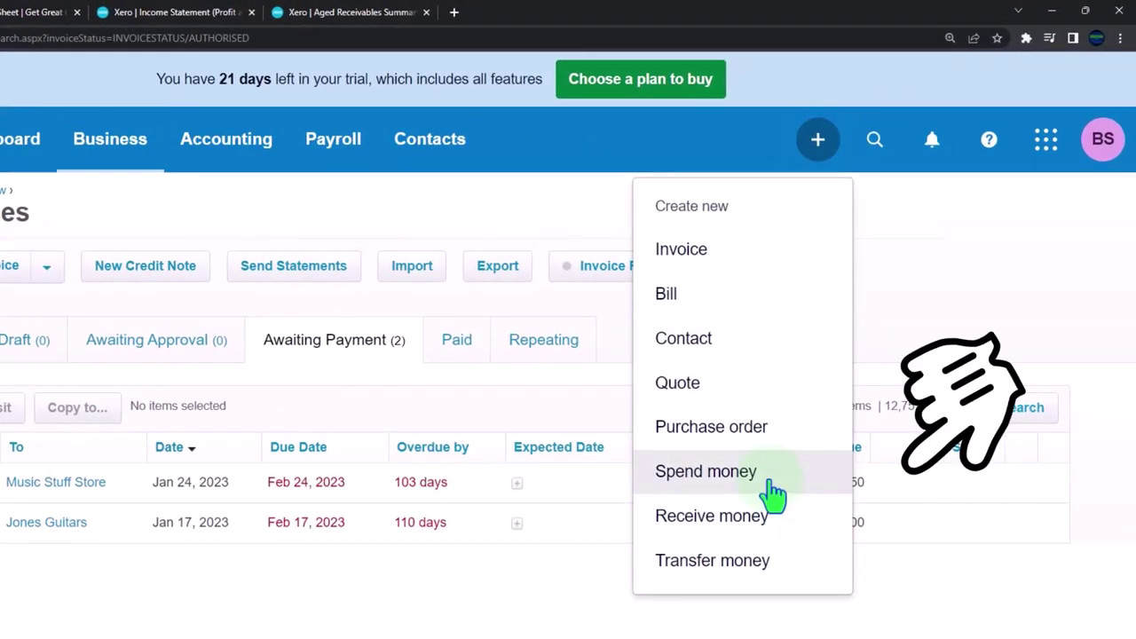
left_click(764, 568)
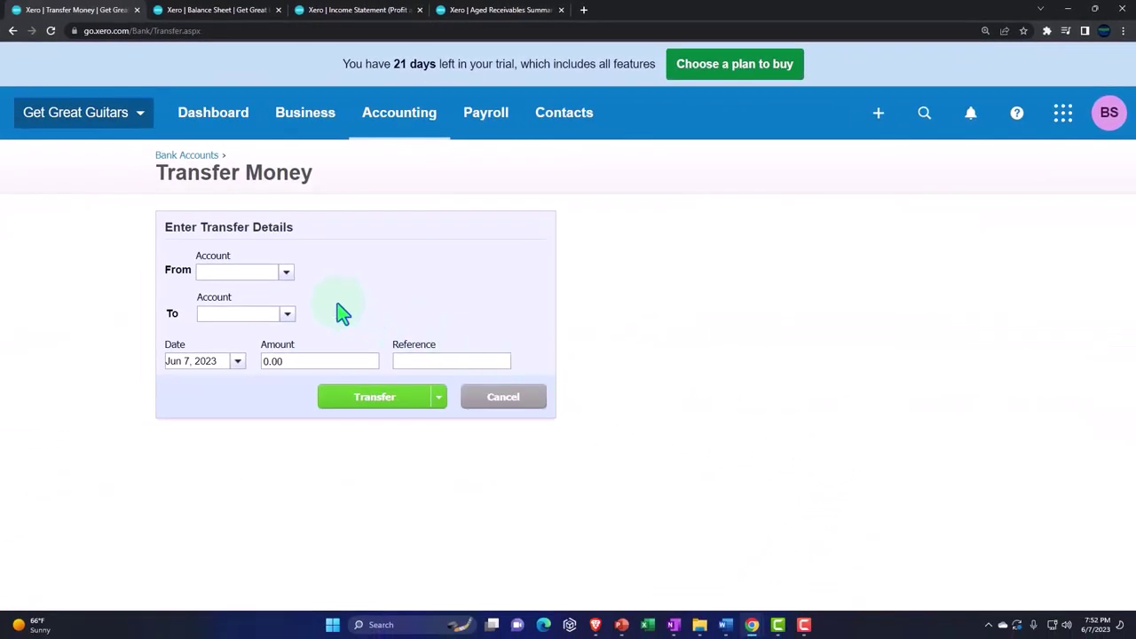
left_click(286, 274)
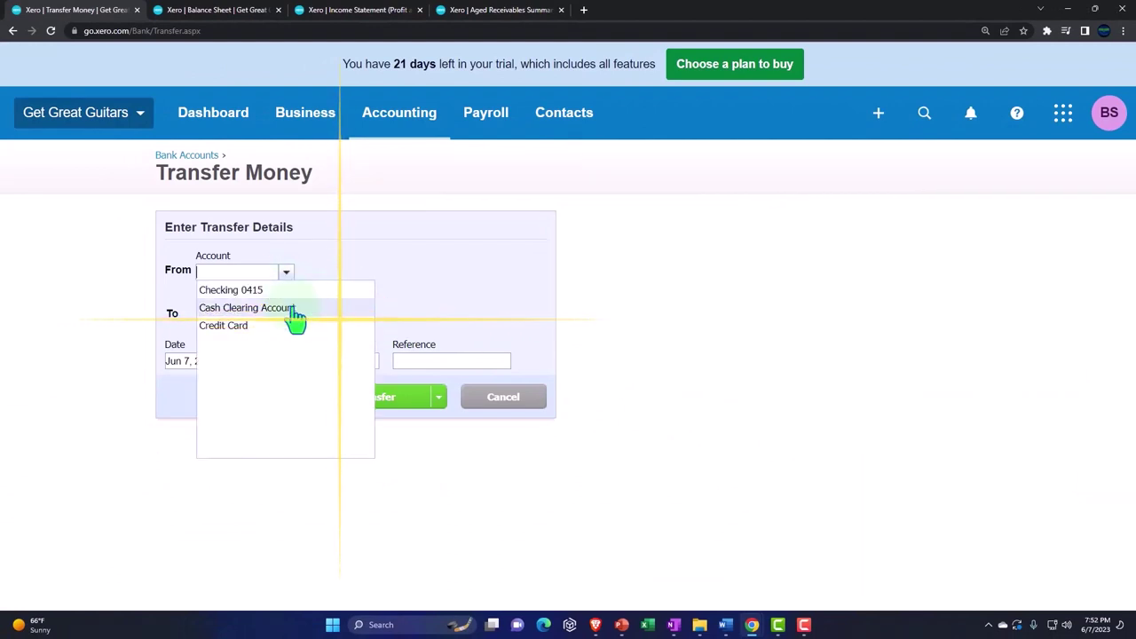
left_click(294, 309)
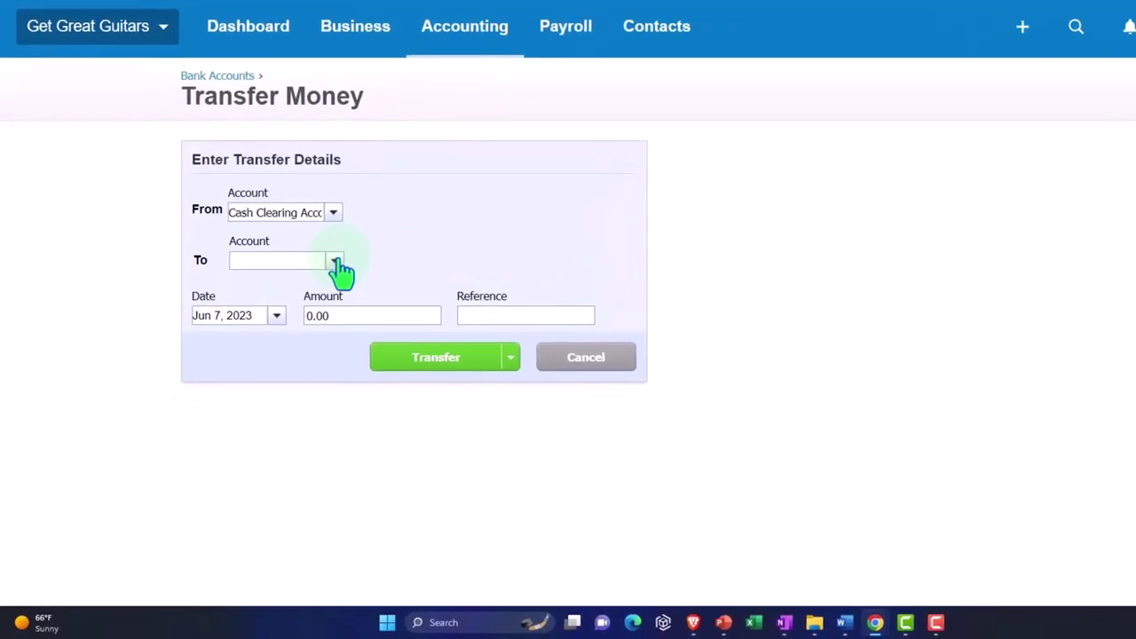
left_click(338, 261)
left_click(339, 281)
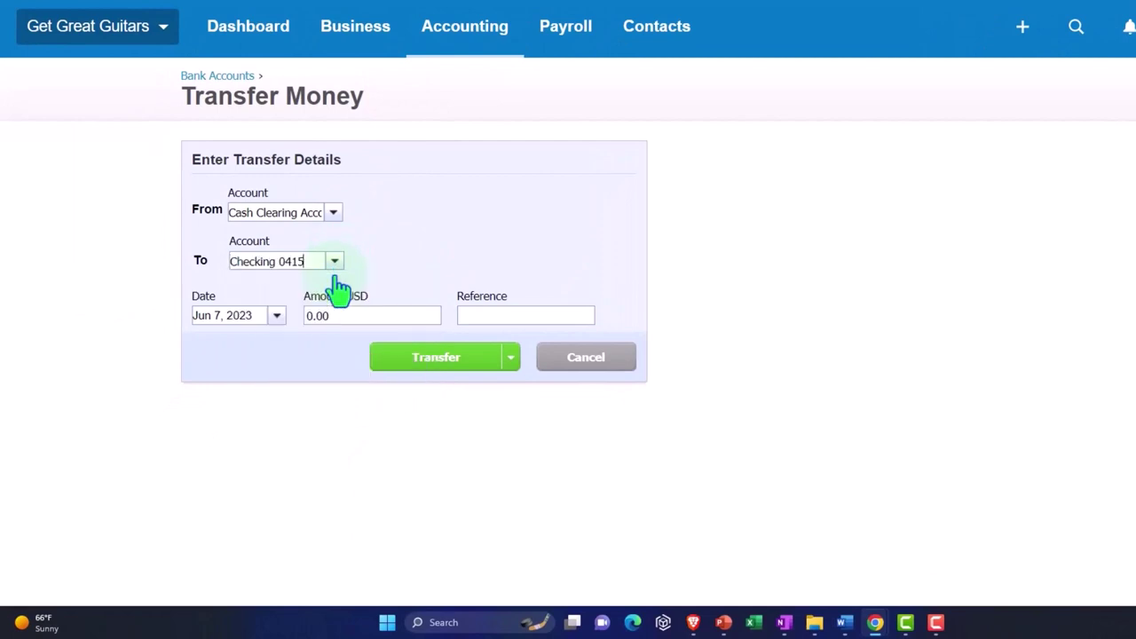
- Set the transfer date to Jan 25, 2023
left_click(277, 320)
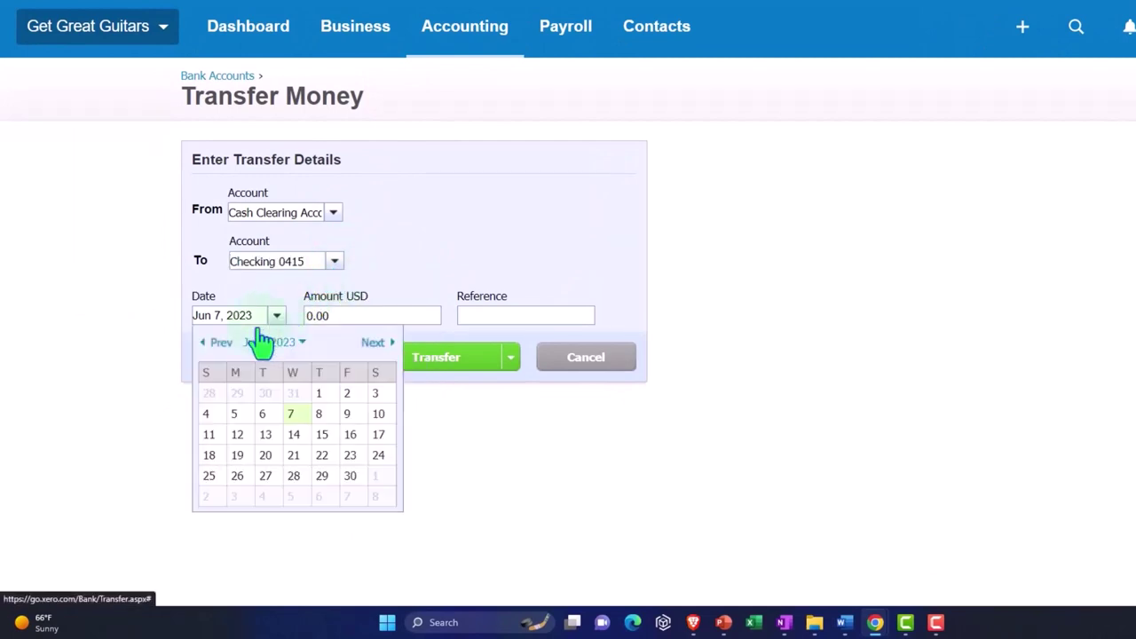
left_click(218, 344)
left_click(219, 345)
left_click(218, 344)
left_click(218, 344)
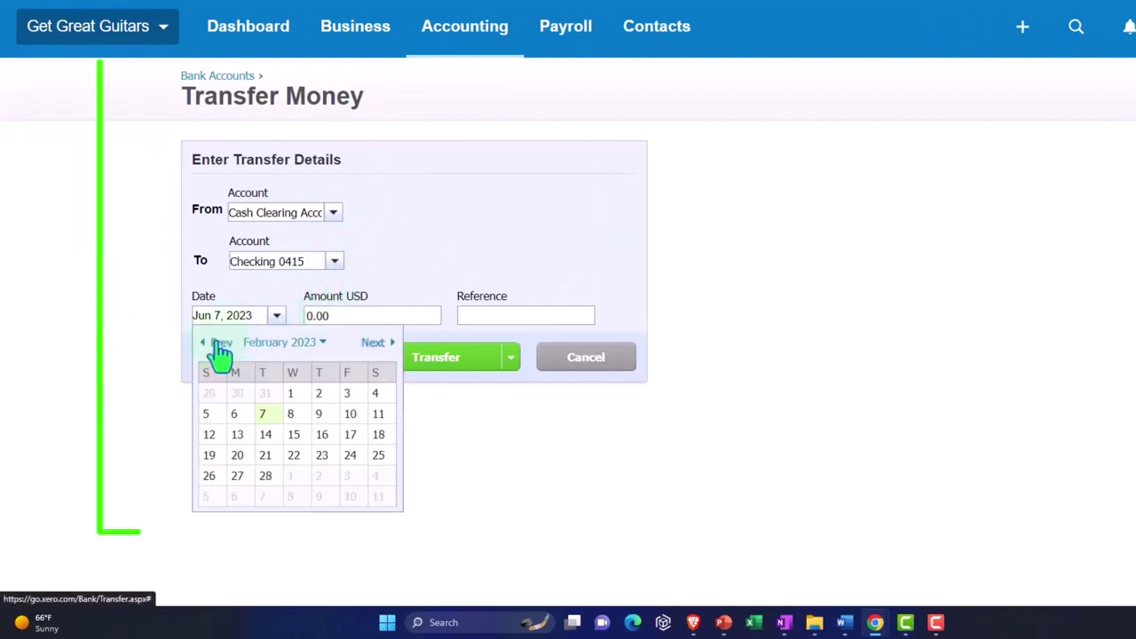
left_click(219, 344)
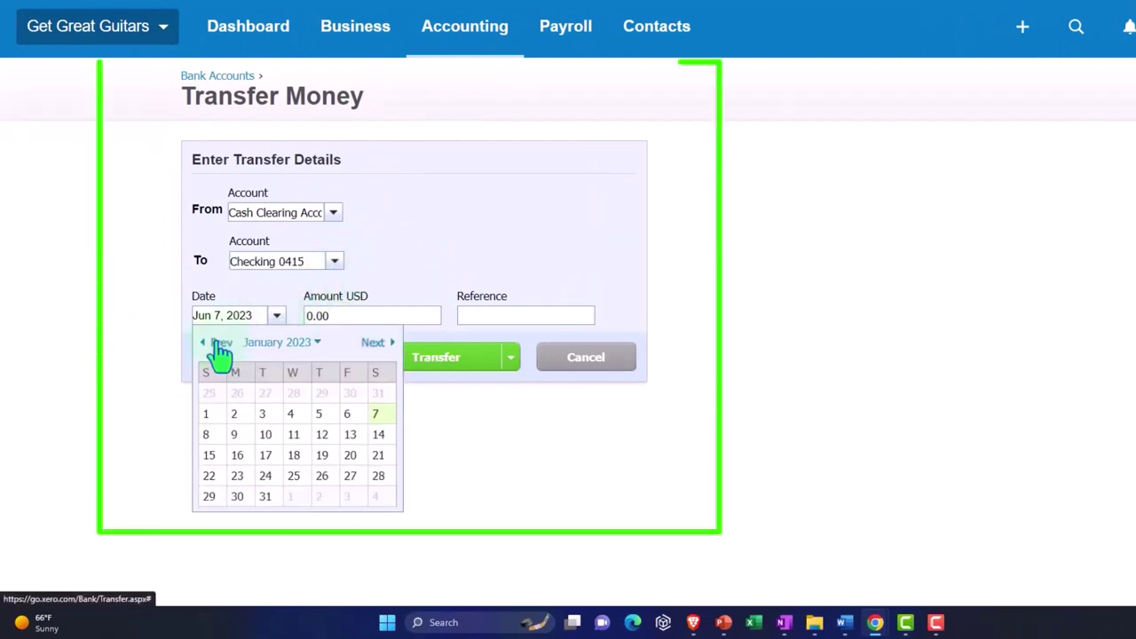
left_click(292, 477)
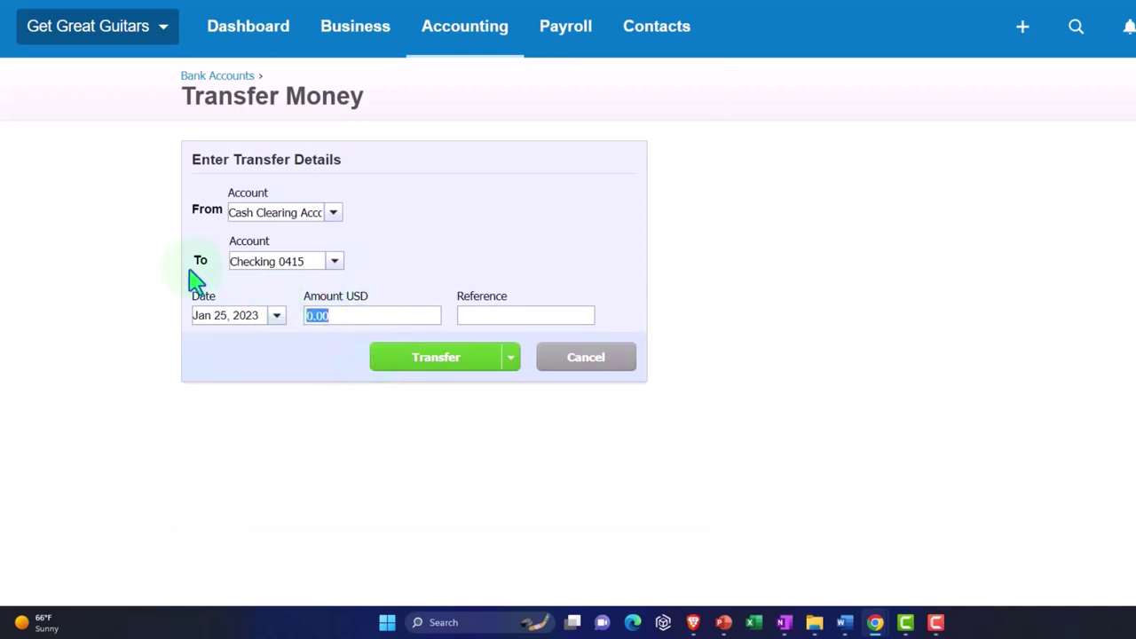
- Enter a transfer amount of 34072.5 with the two customers' names as reference, and submit the transfer
type("34072.")
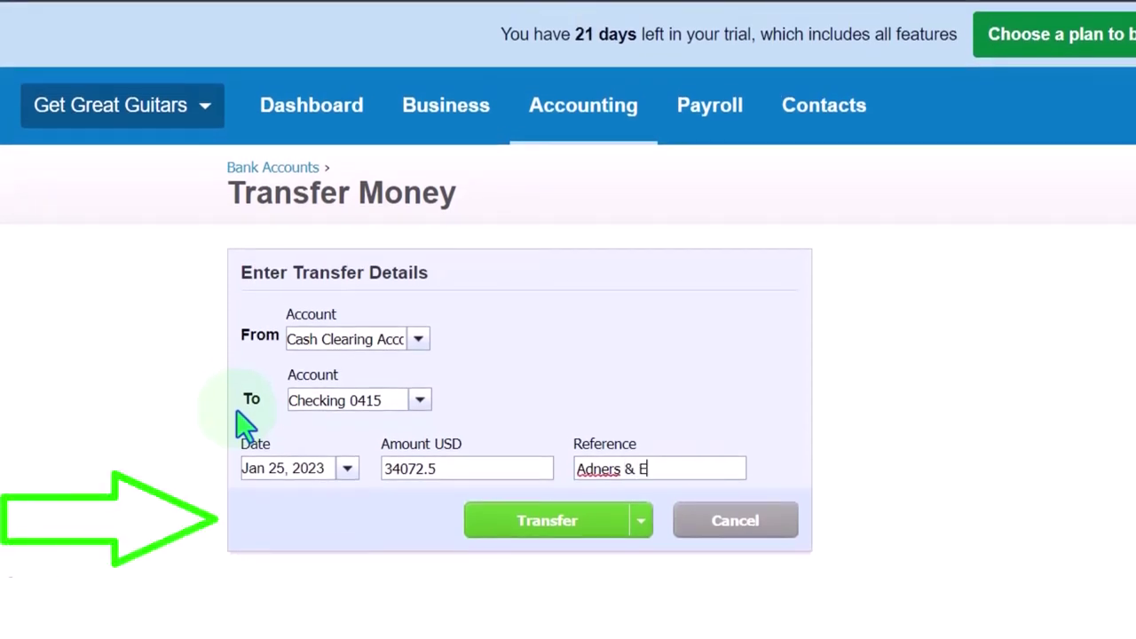
type("ric")
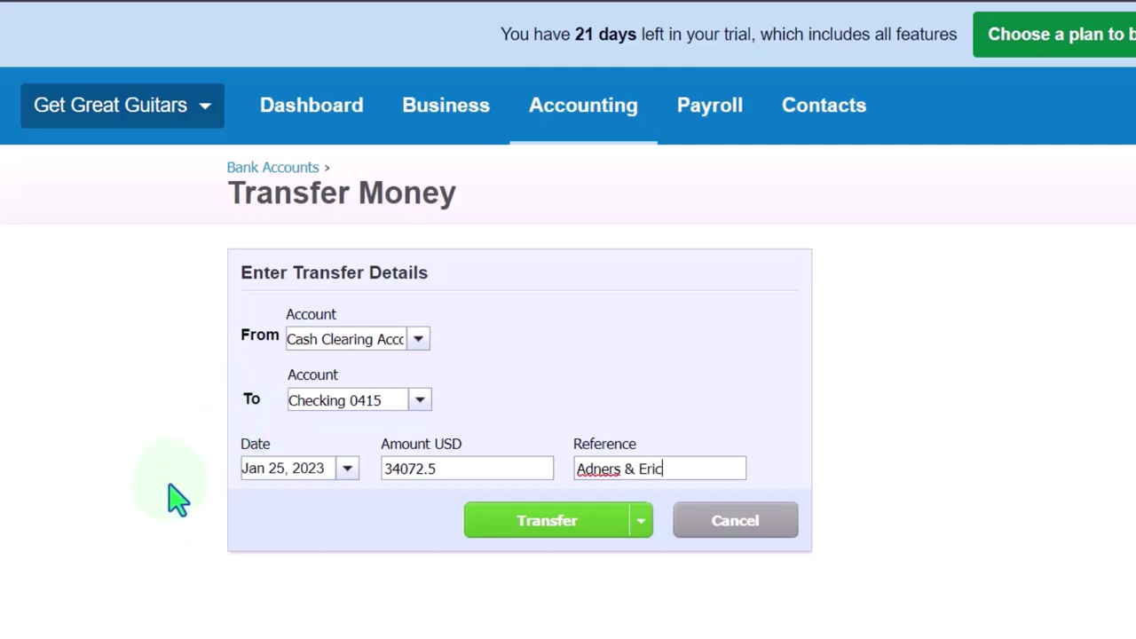
left_click(640, 521)
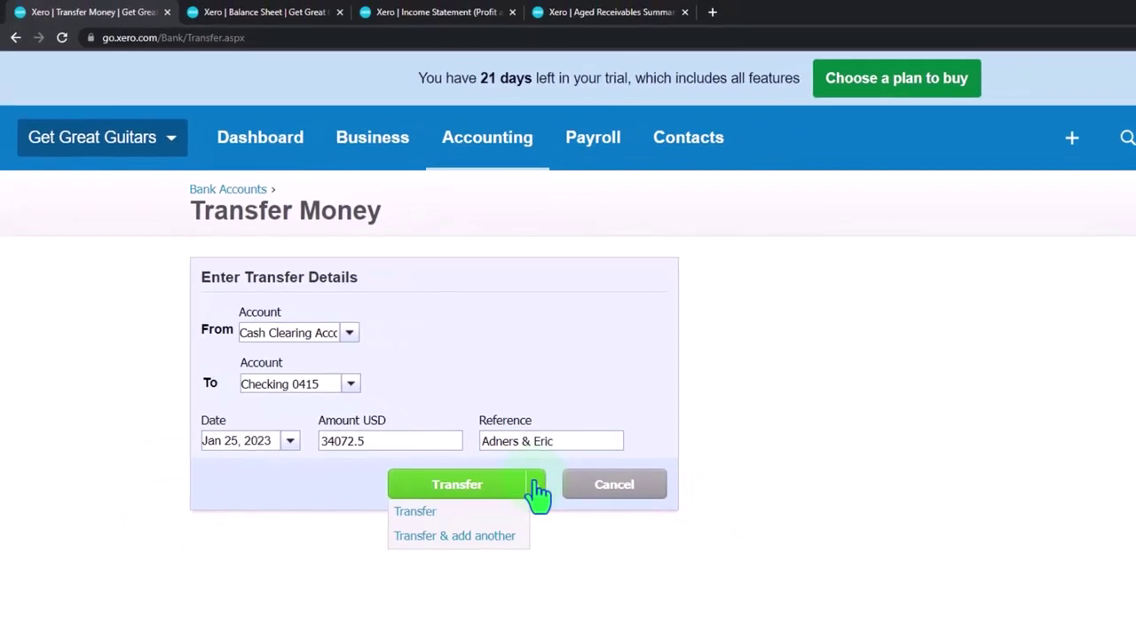
left_click(538, 493)
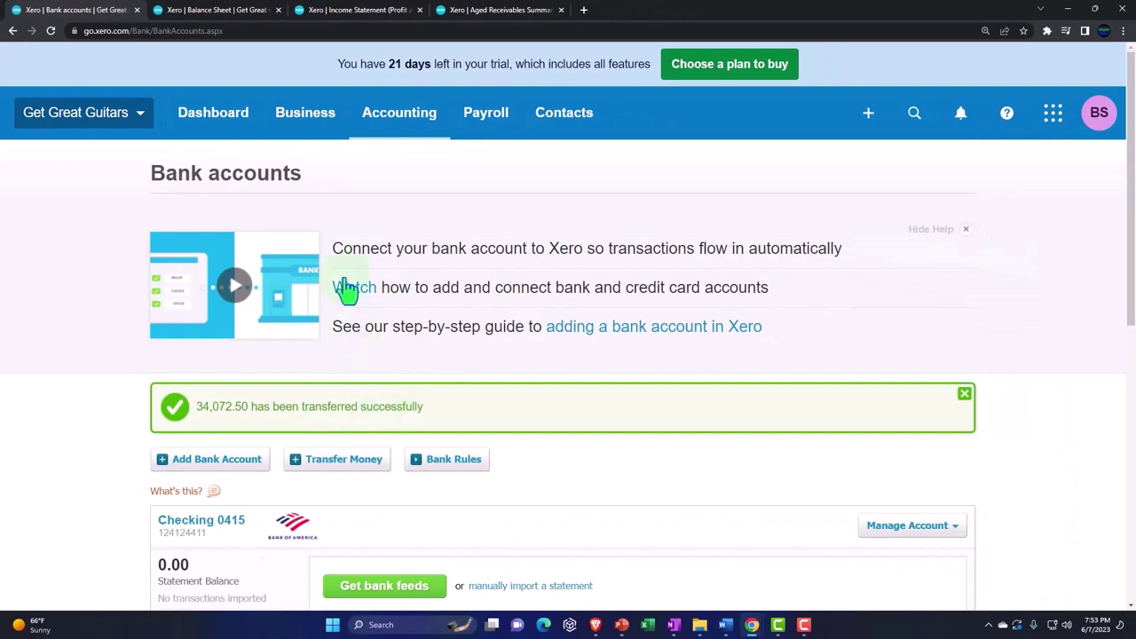
- Go to the Balance Sheet, refresh the report and examine the Cash and Cash Equivalents section
left_click(210, 16)
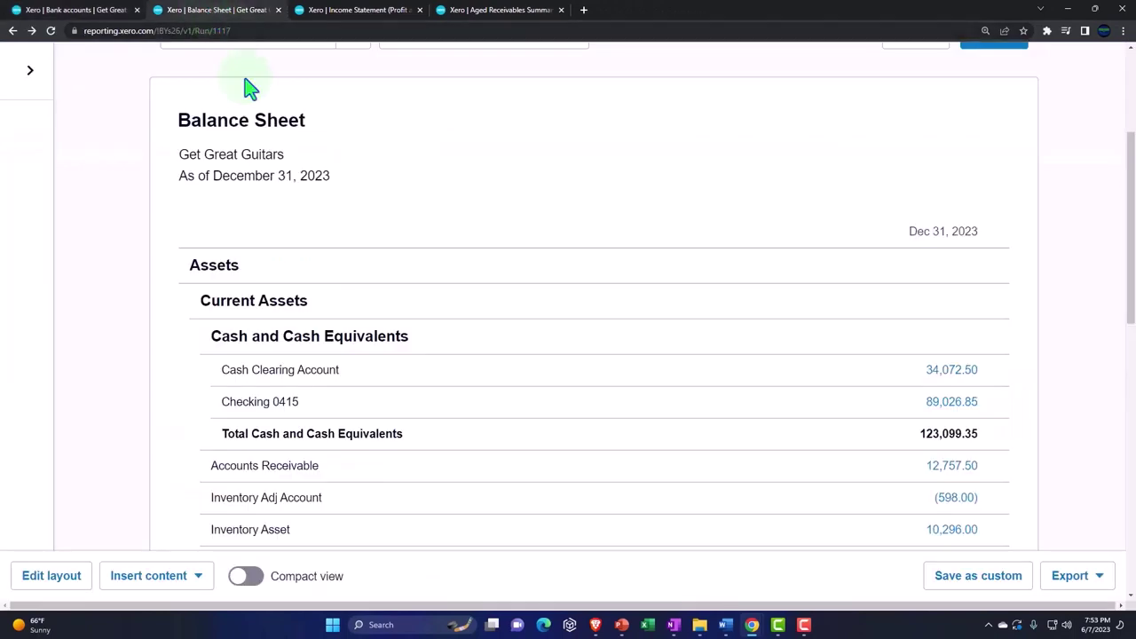
scroll(675, 435, "up", 3)
left_click(1010, 277)
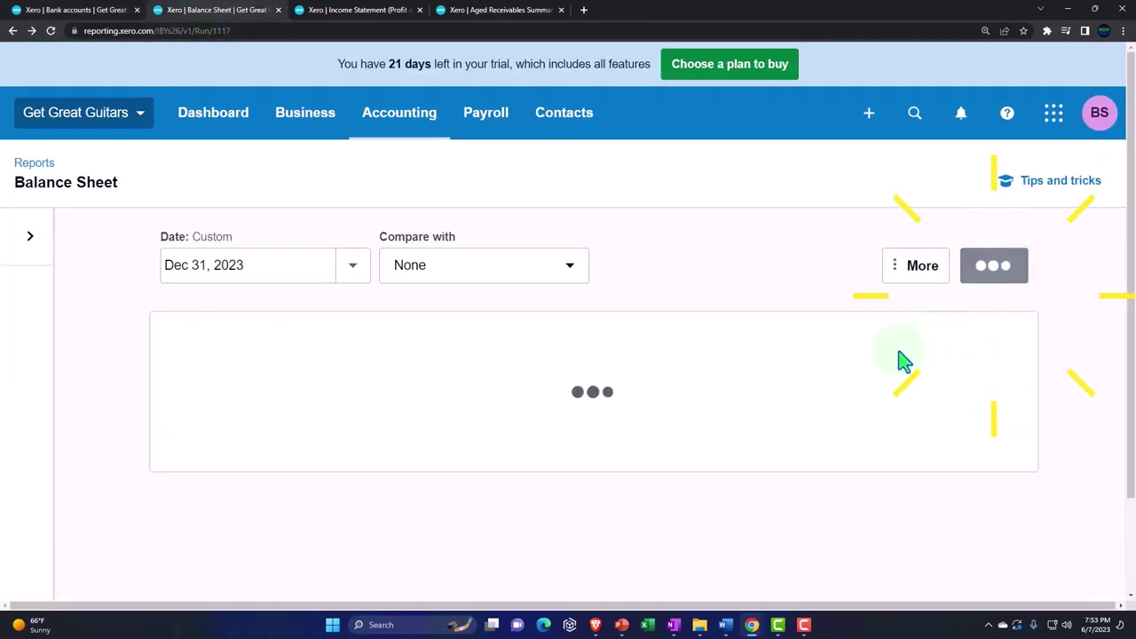
scroll(880, 357, "down", 3)
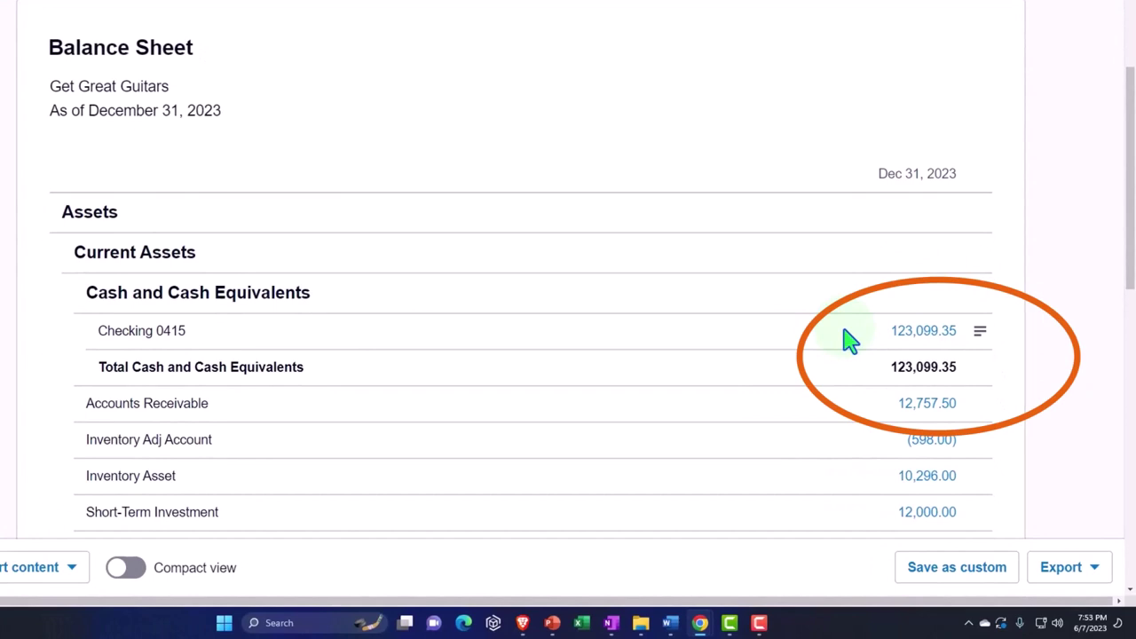
- Open the transactions behind the Checking 0415 balance and find the Jan 25, 2023 bank transfer
left_click(914, 332)
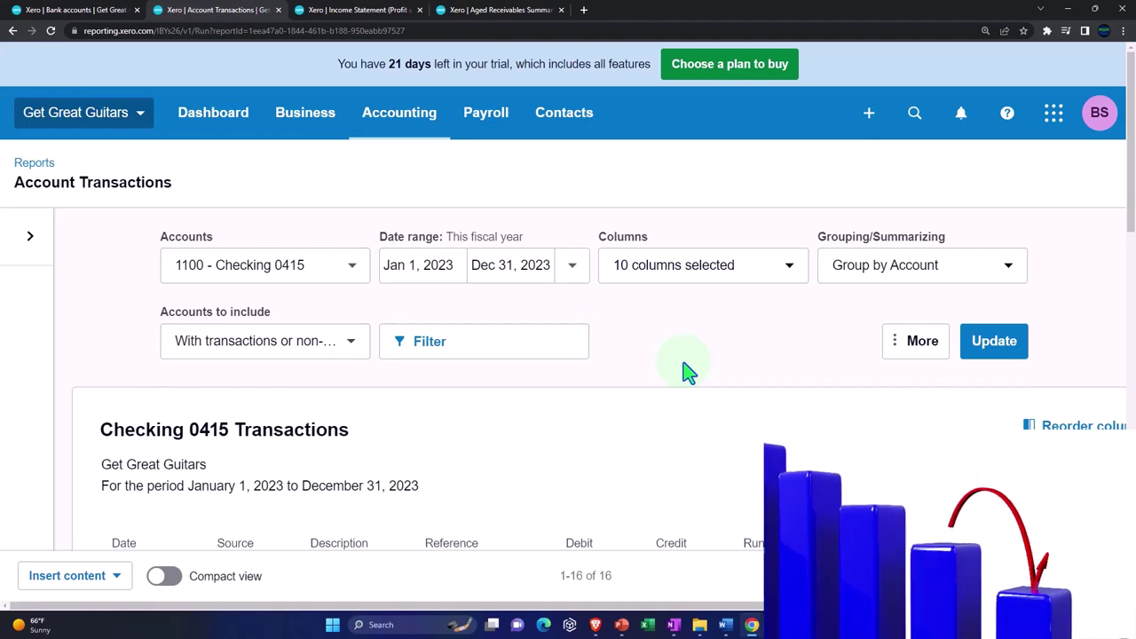
scroll(689, 373, "down", 3)
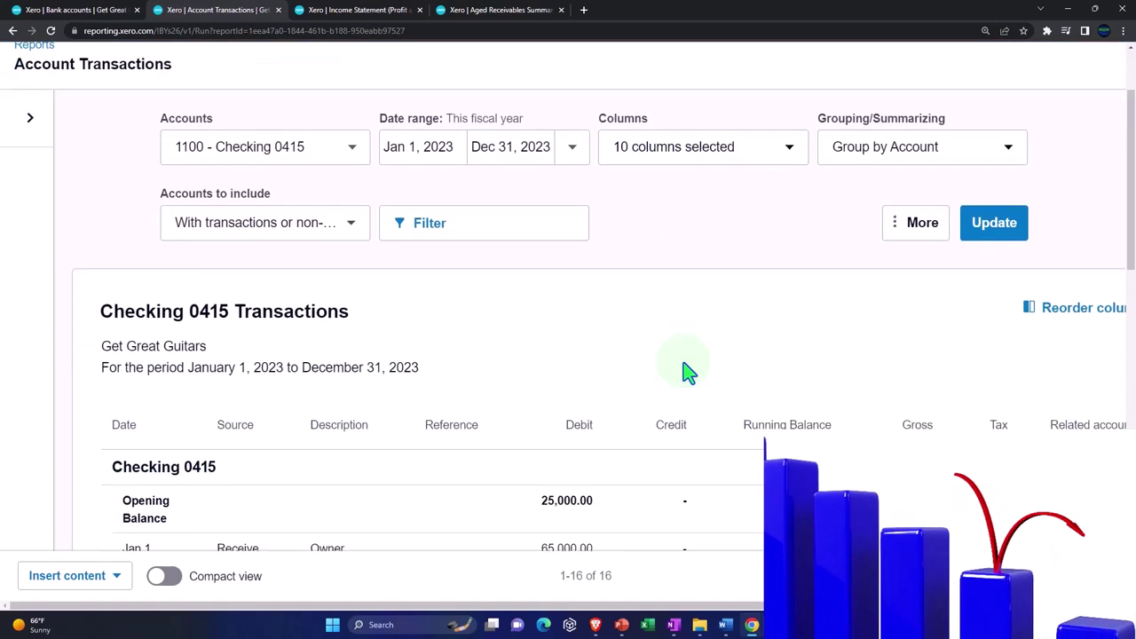
key("ctrl+minus")
scroll(686, 374, "down", 2)
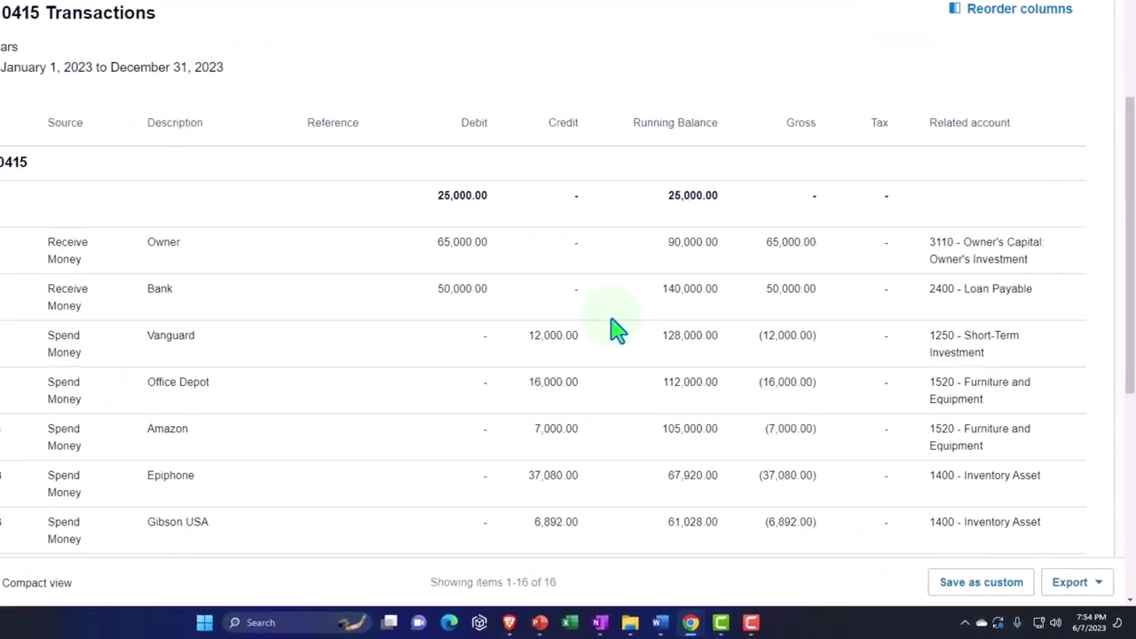
scroll(545, 285, "down", 1)
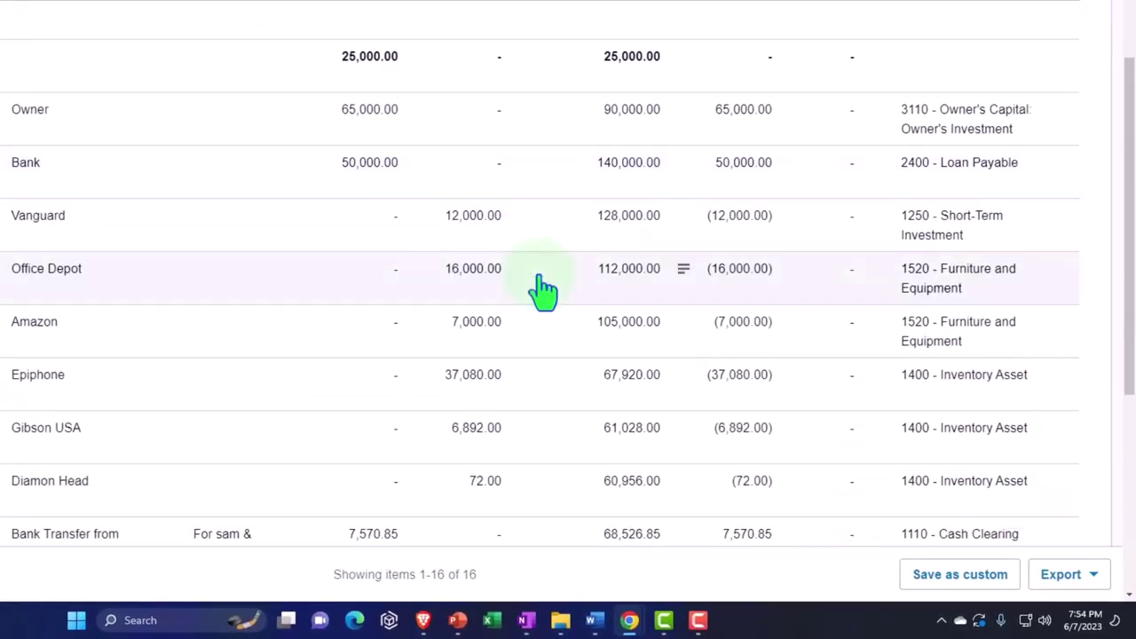
scroll(543, 289, "down", 4)
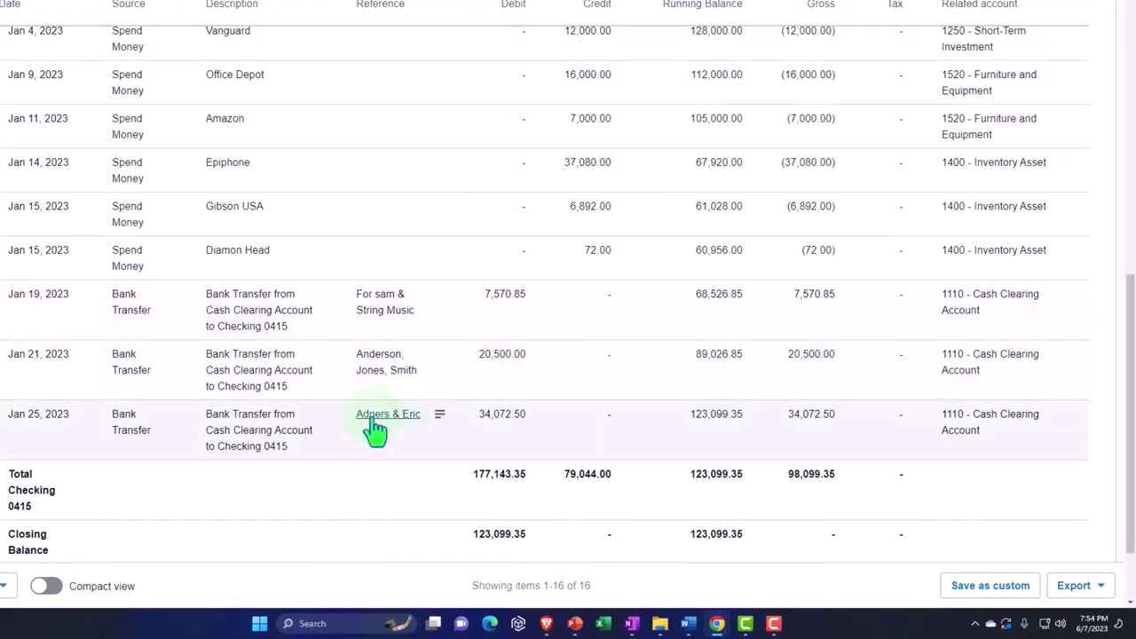
- Open the Jan 25 bank transfer, review its details and history, and return to the account transactions
left_click(266, 439)
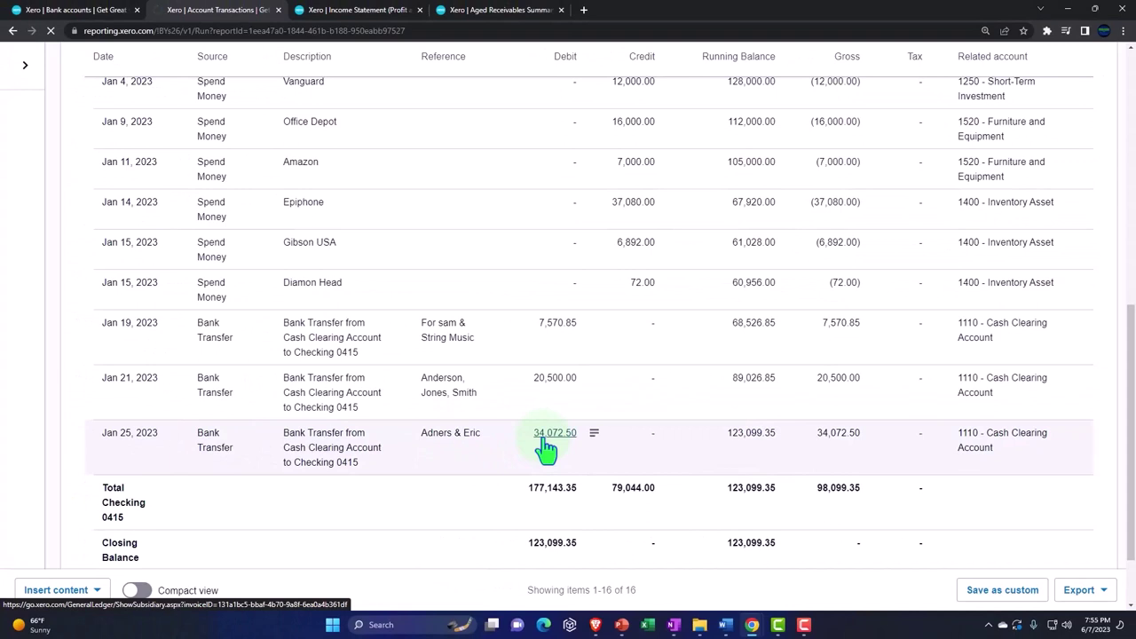
left_click(543, 444)
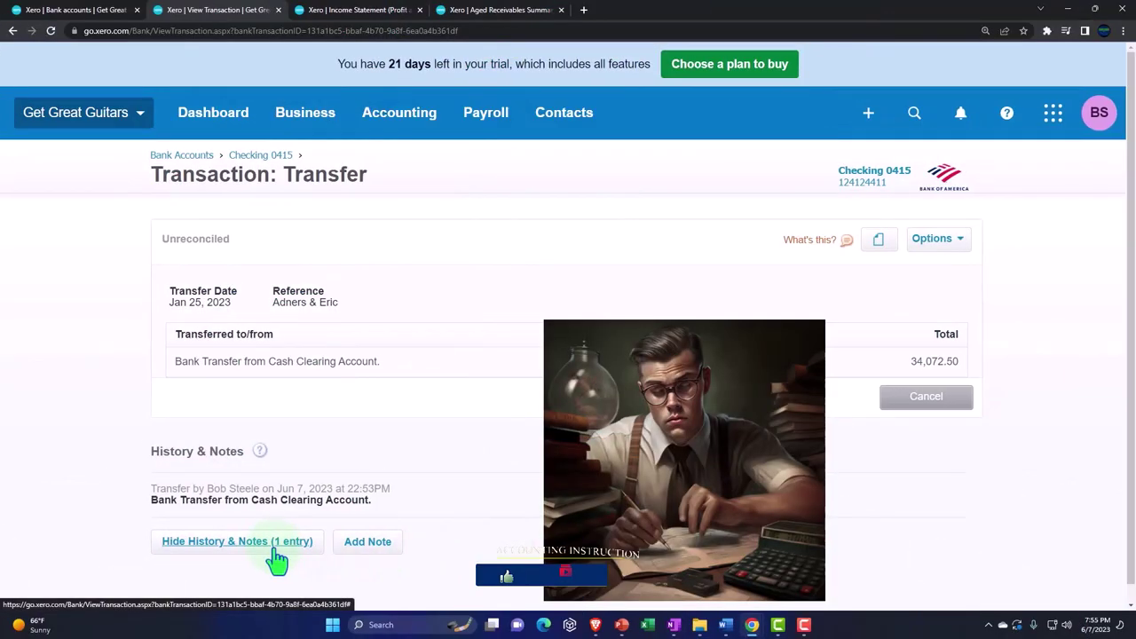
left_click(277, 559)
scroll(157, 497, "down", 1)
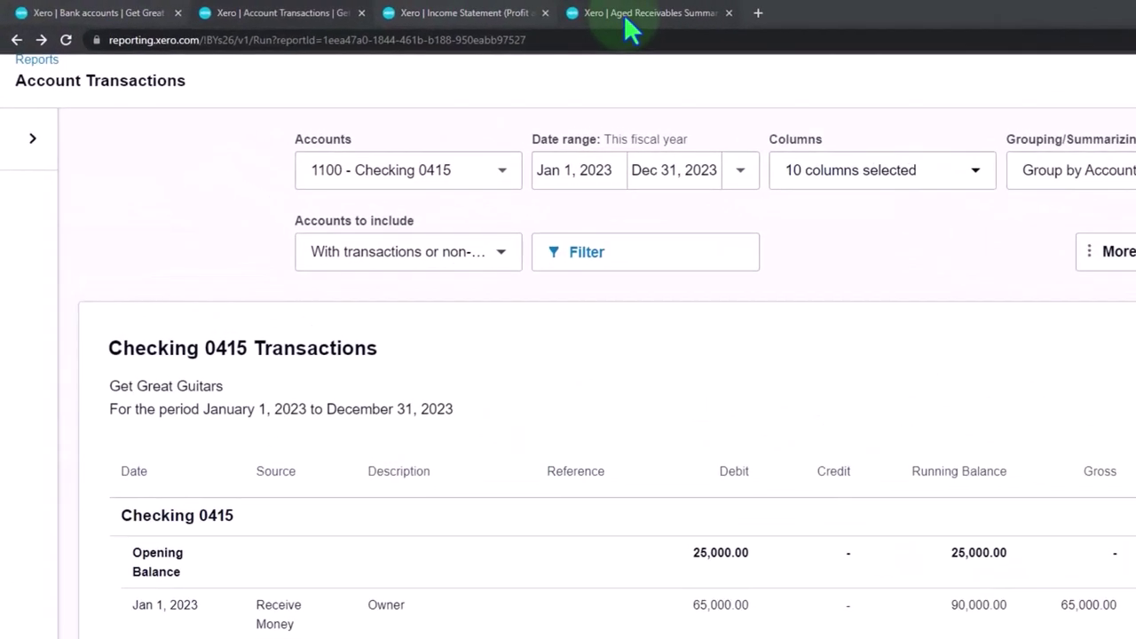
- Switch to the Aged Receivables Summary browser tab and open the overview of all reports there
left_click(626, 20)
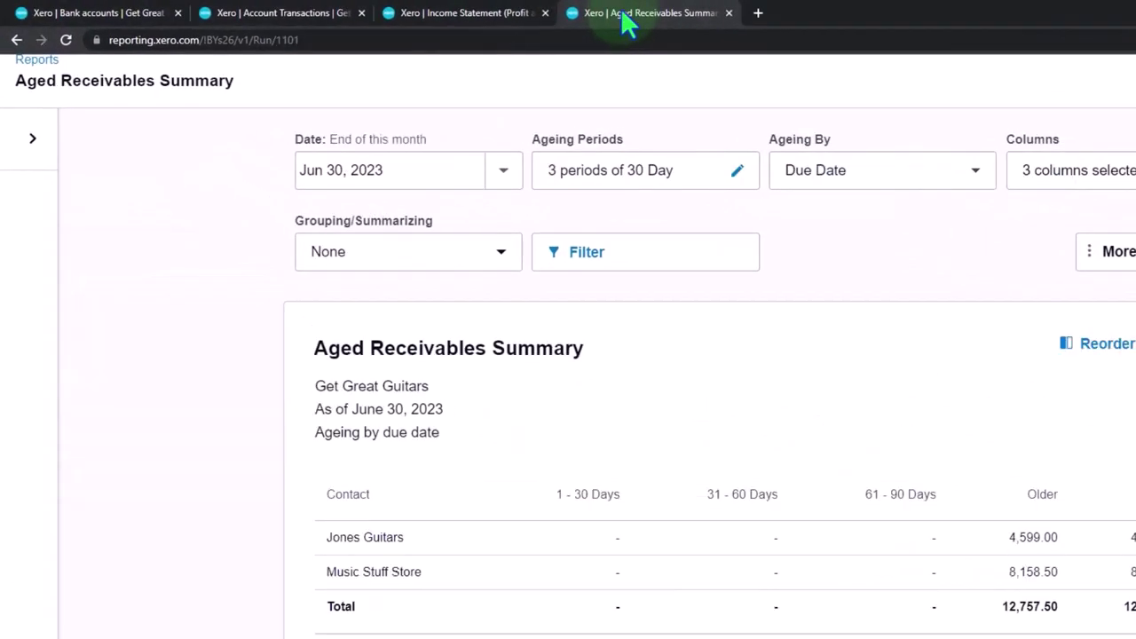
scroll(416, 306, "up", 3)
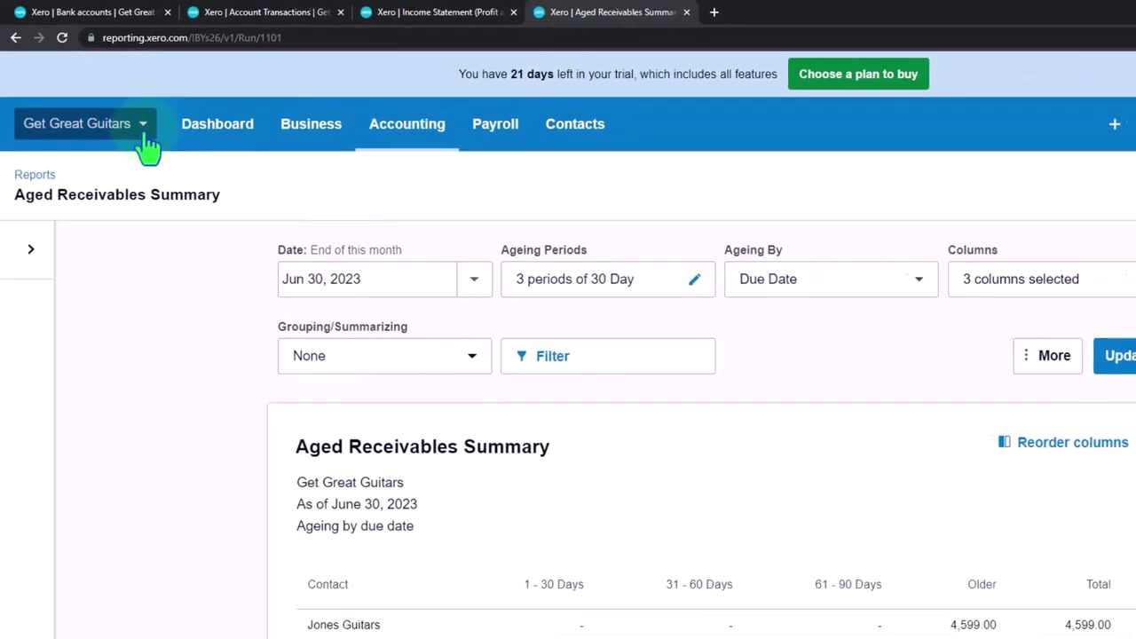
left_click(142, 135)
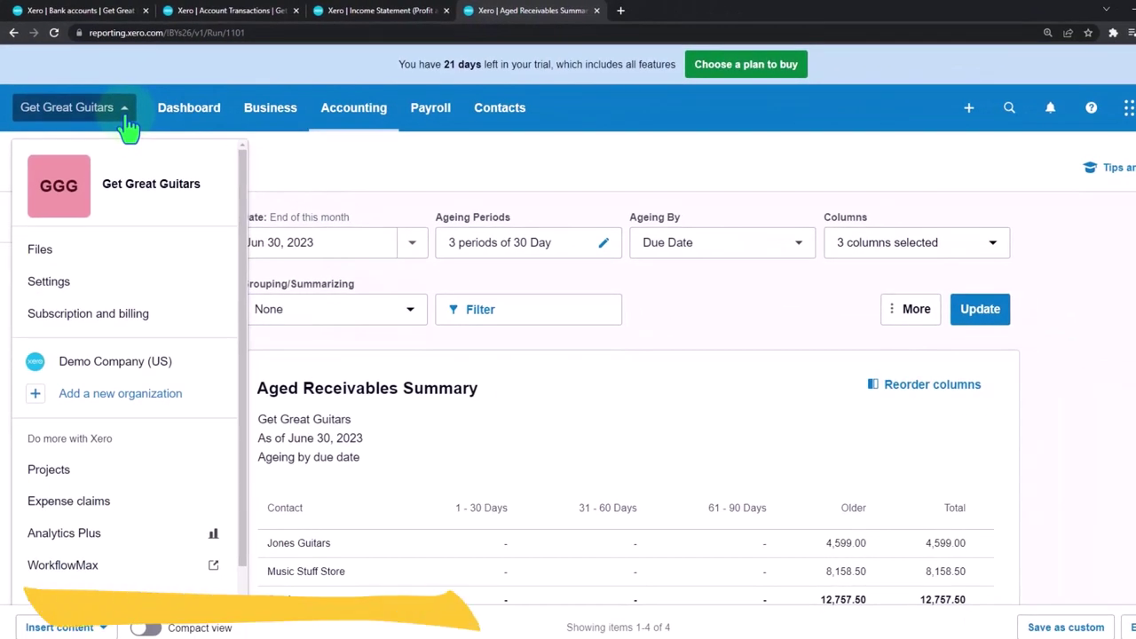
left_click(355, 110)
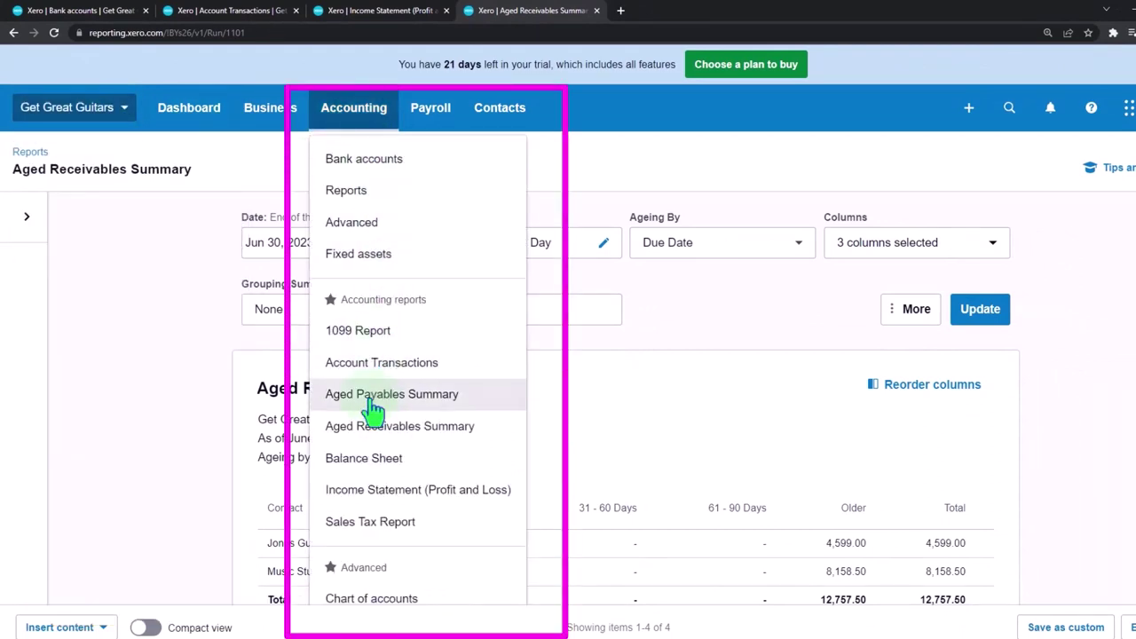
left_click(346, 196)
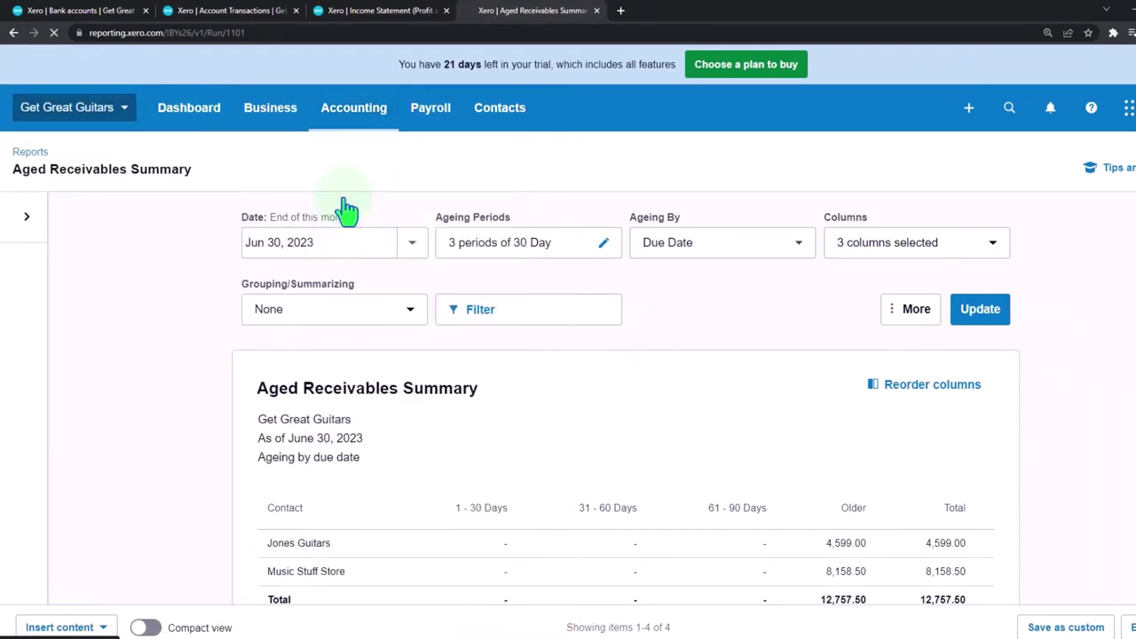
- Search the reports for "tri" and open the current version of the Trial Balance
left_click(847, 146)
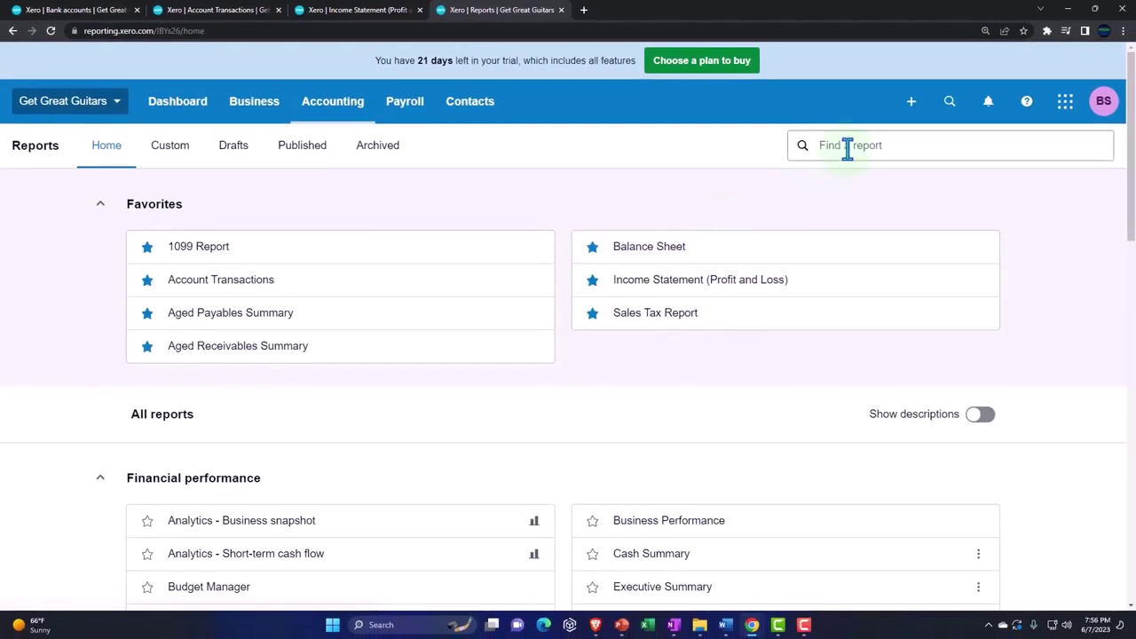
type("tr")
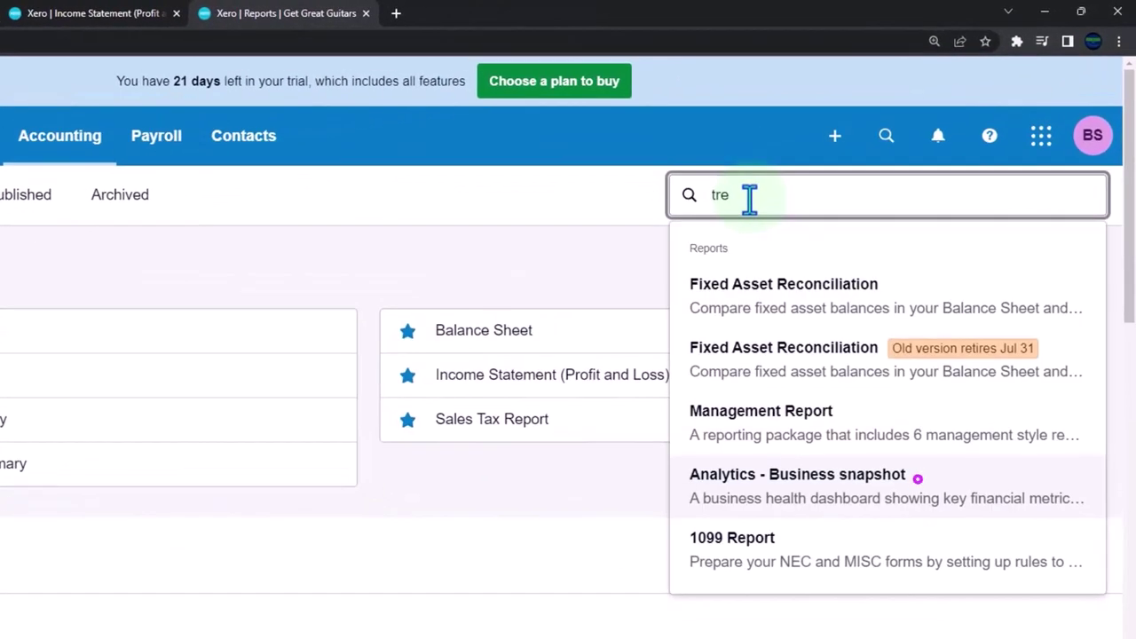
type("i")
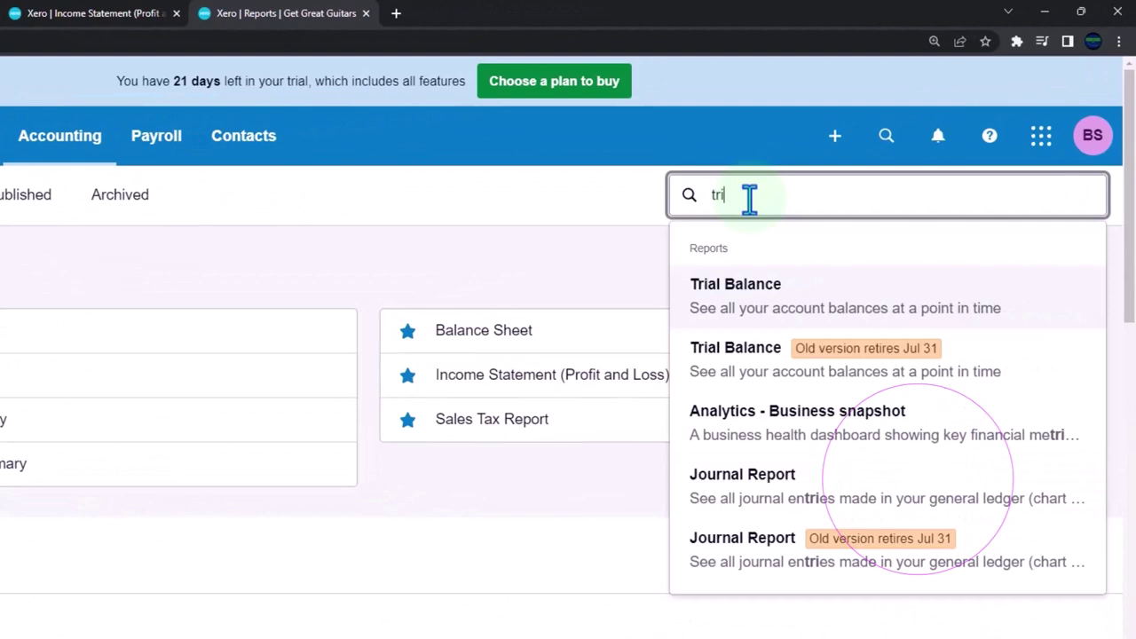
left_click(757, 310)
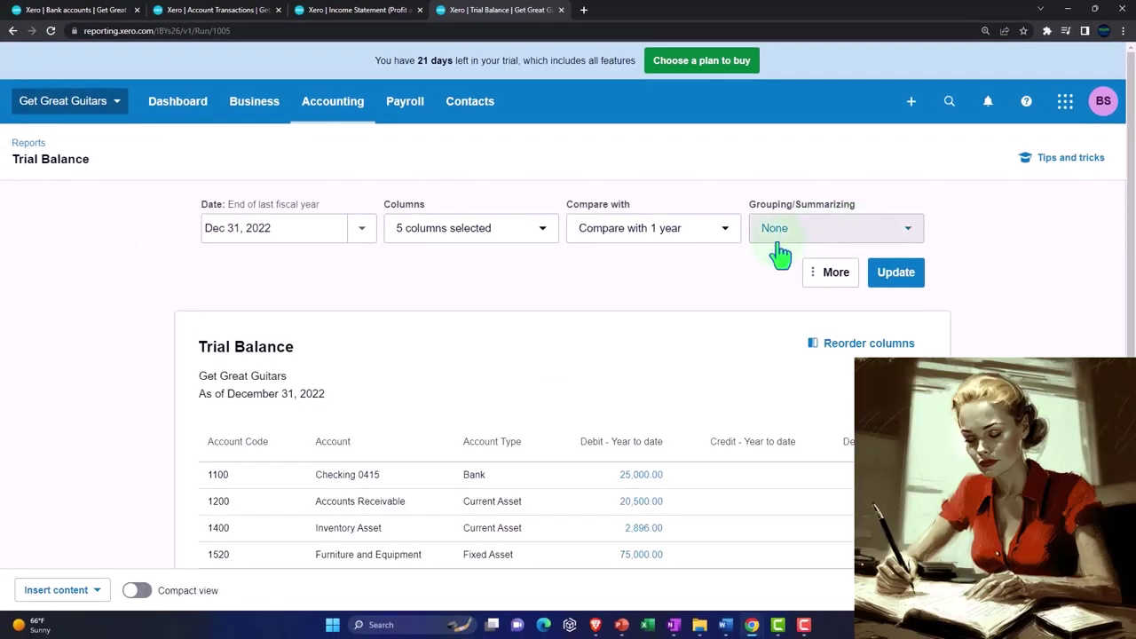
- Set the Trial Balance date to Dec 31, 2023 and update the report
left_click(371, 237)
left_click(415, 476)
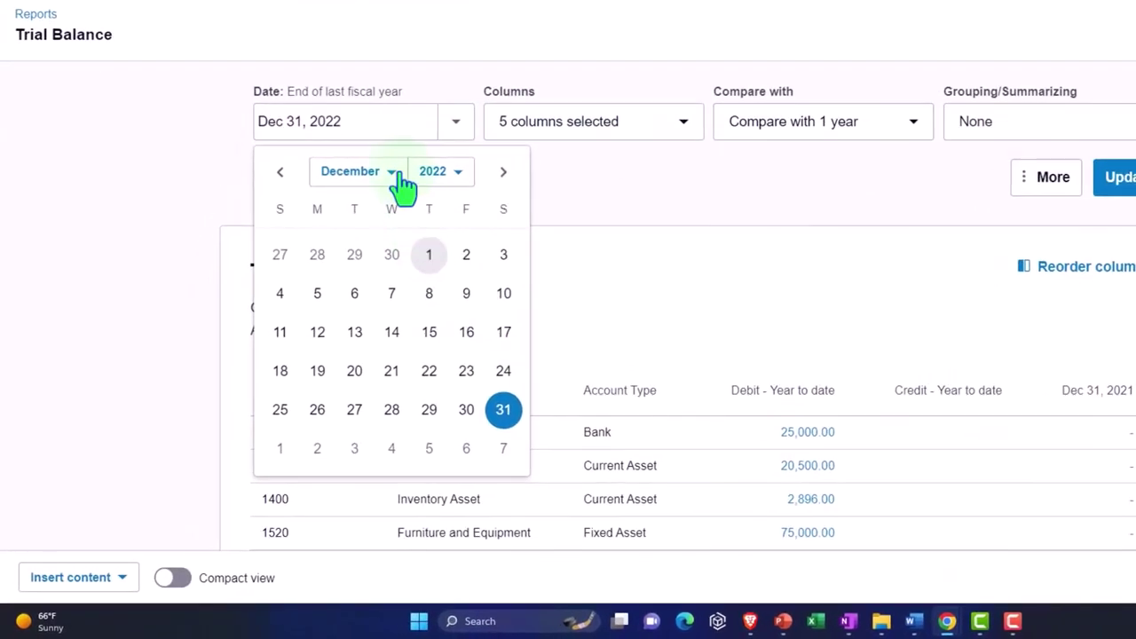
left_click(454, 174)
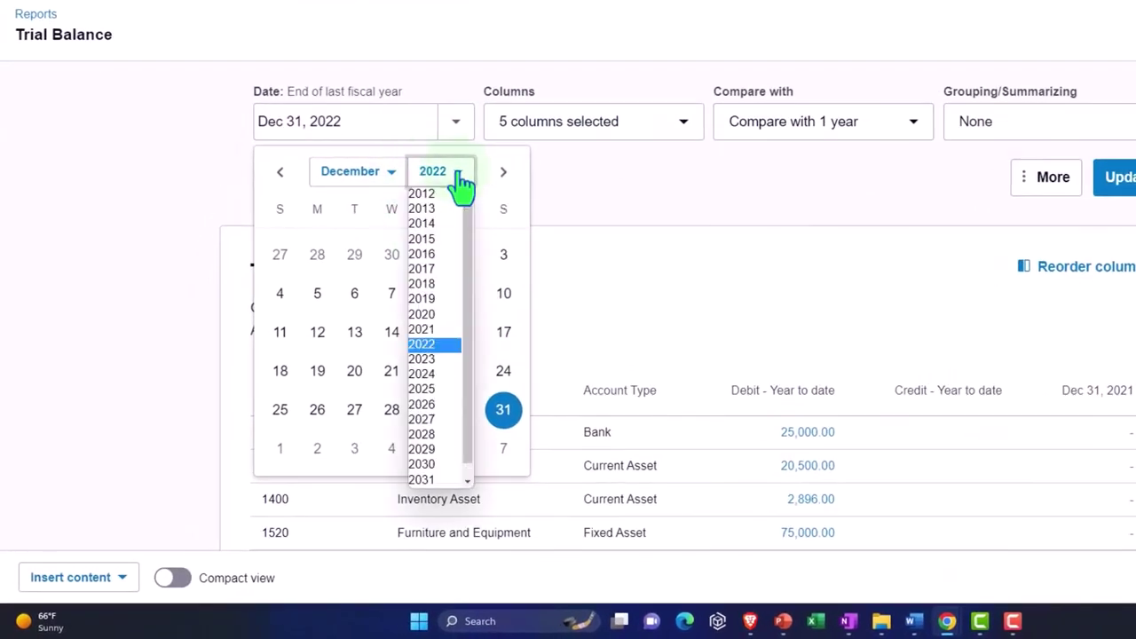
left_click(424, 360)
left_click(280, 450)
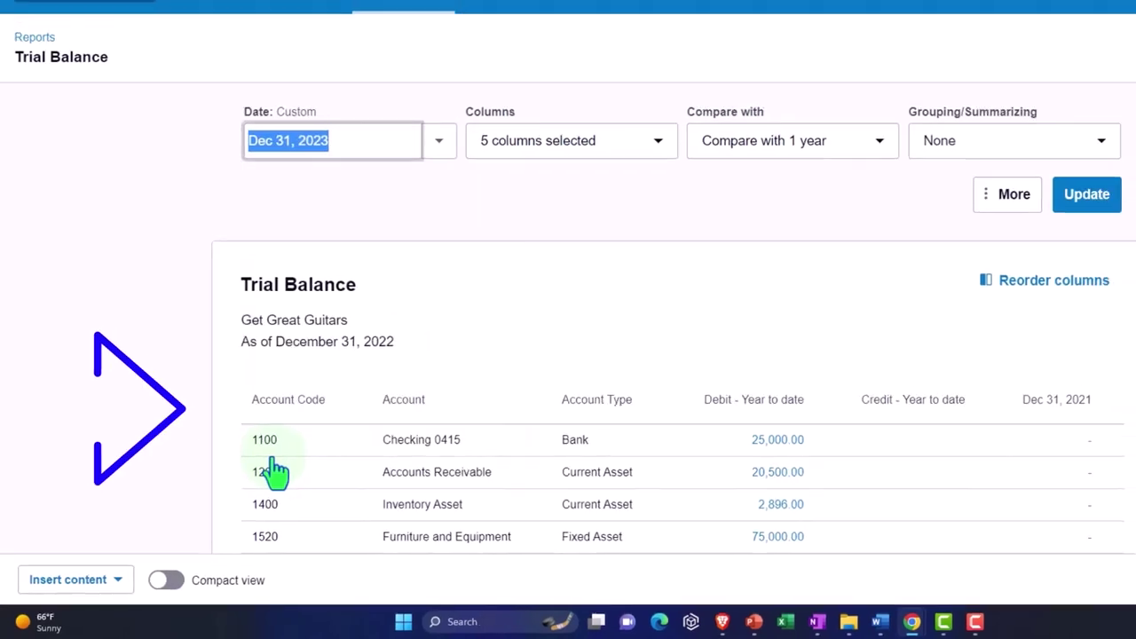
left_click(1086, 193)
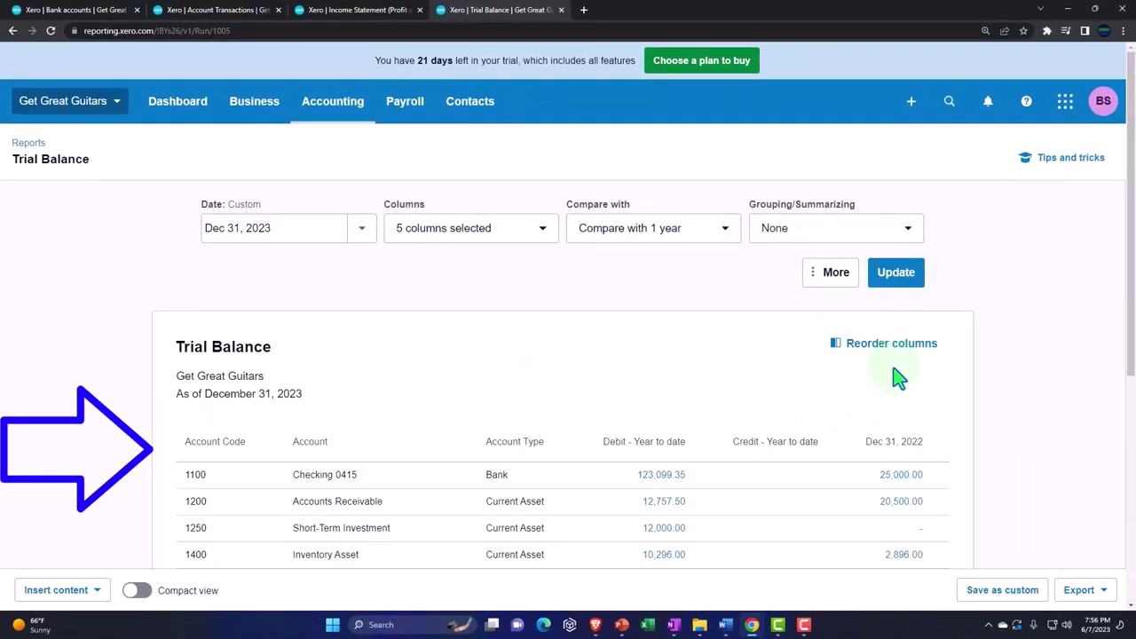
key("ctrl+plus")
scroll(898, 377, "down", 2)
scroll(898, 377, "down", 2)
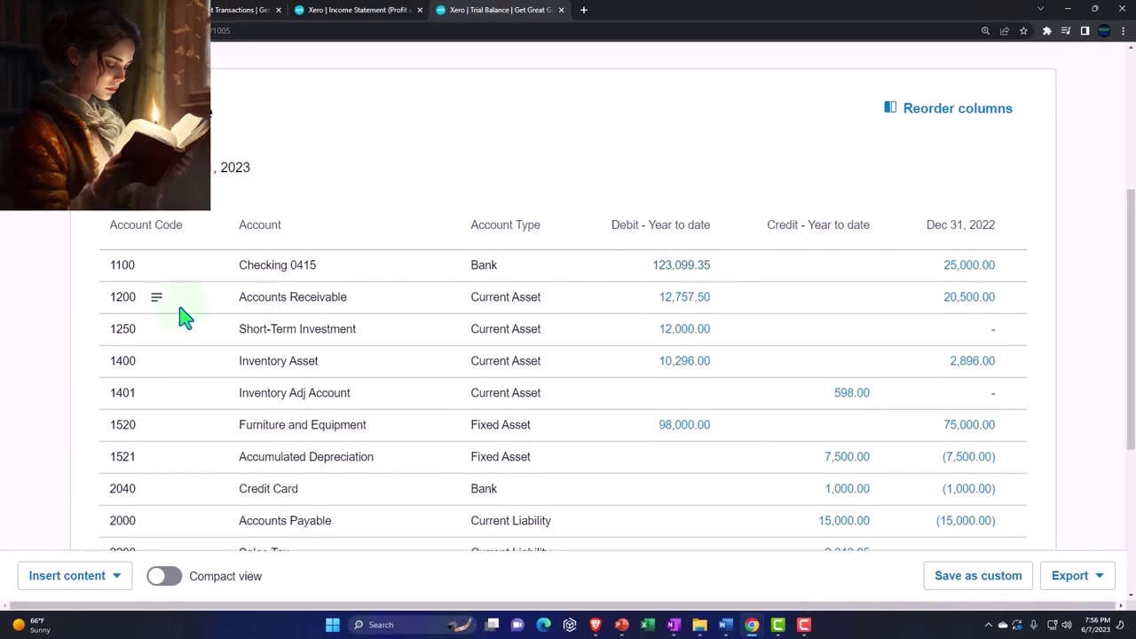
scroll(89, 331, "down", 2)
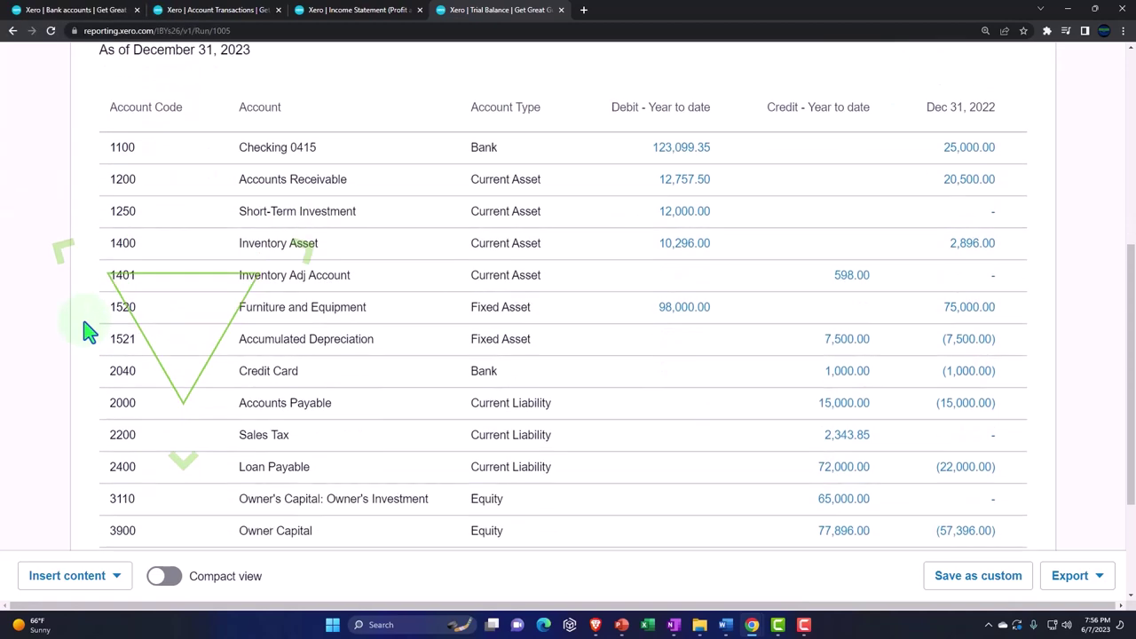
scroll(89, 331, "down", 2)
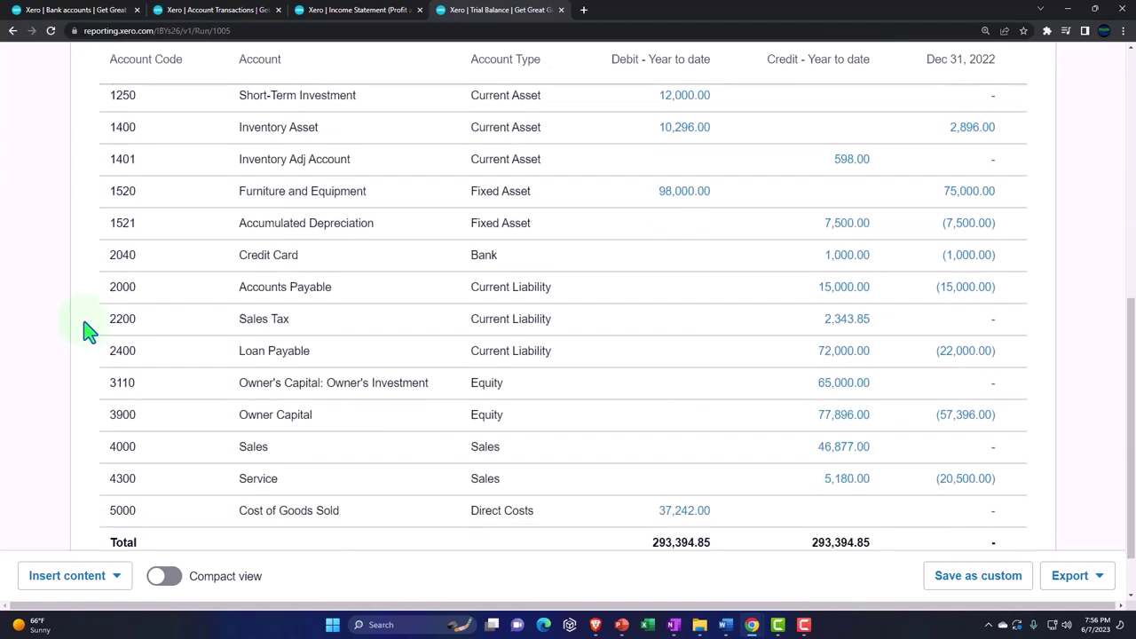